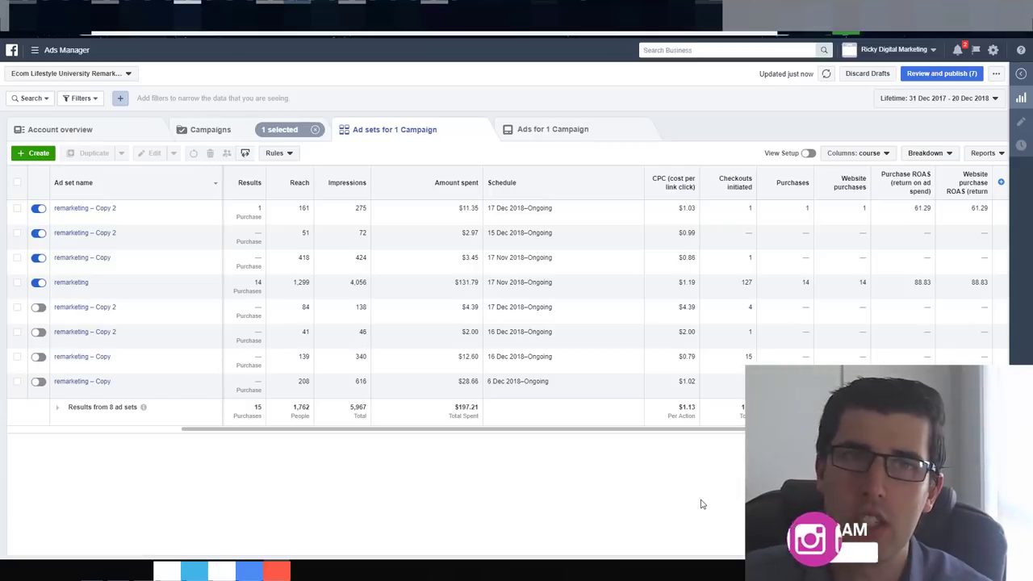
Step: Switch to the Ecom Lifestyle University sales page and scroll down to its testimonials
left_click(614, 18)
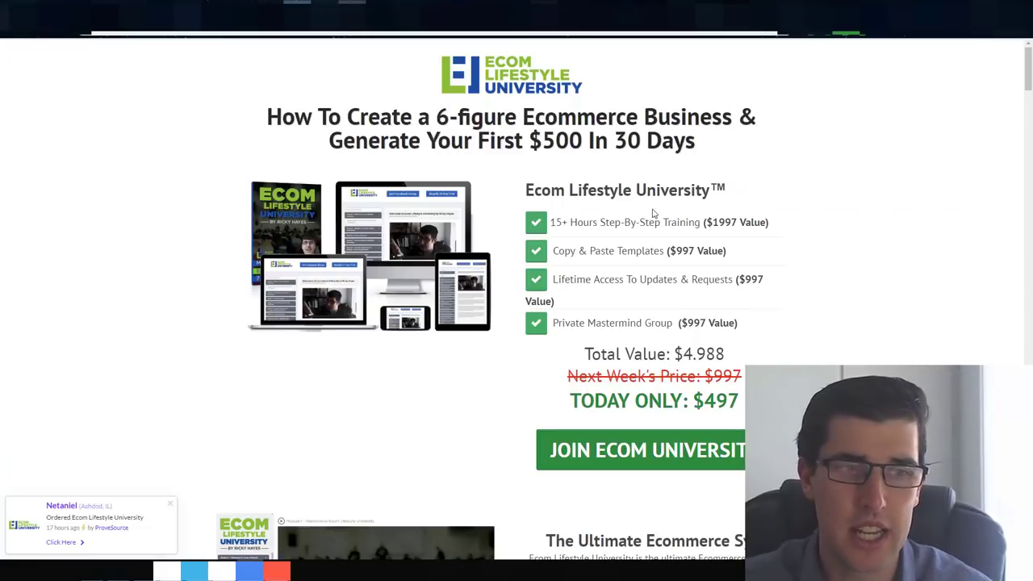
scroll(731, 203, "down", 1)
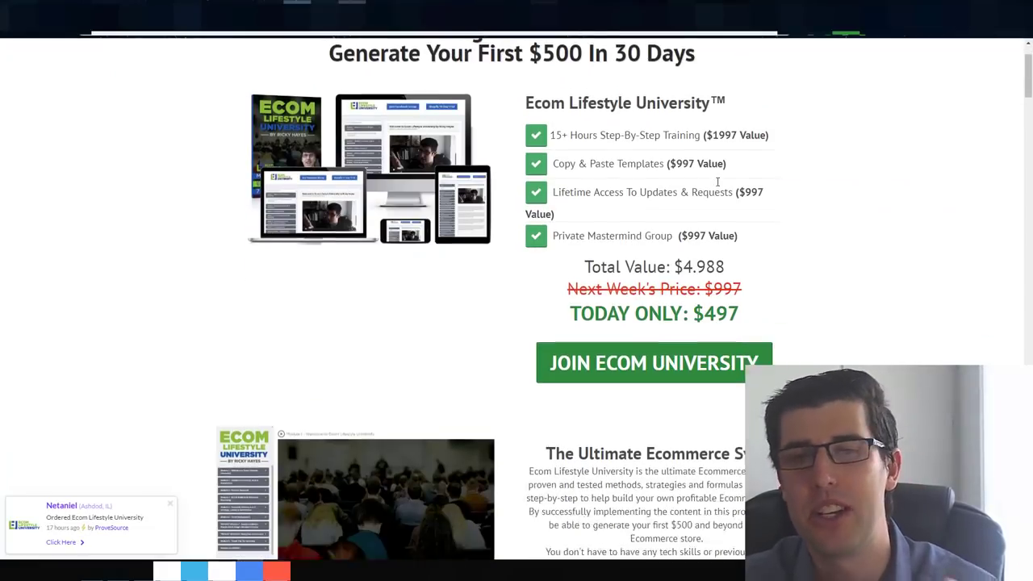
scroll(738, 210, "up", 1)
scroll(738, 210, "down", 3)
scroll(738, 210, "down", 12)
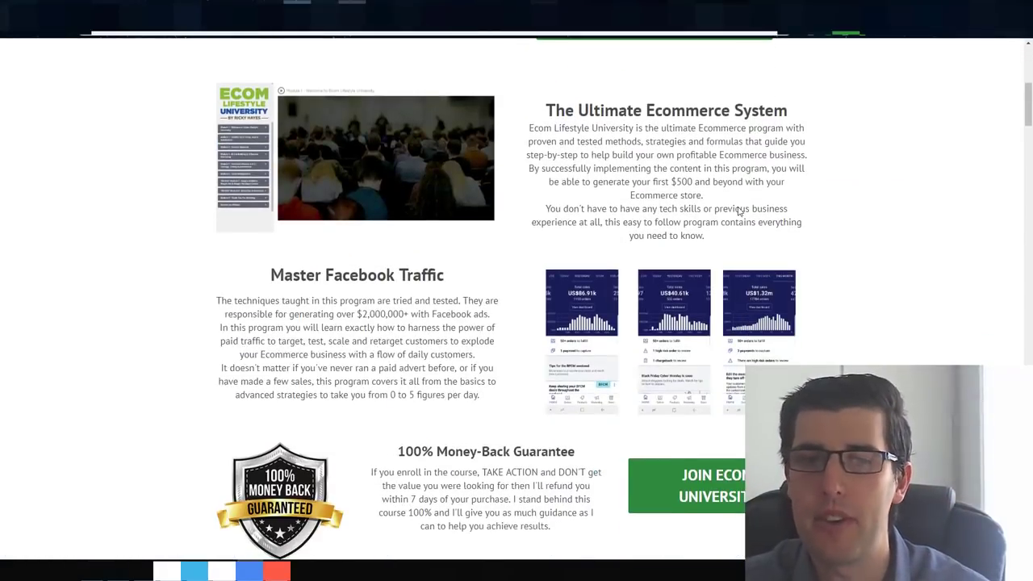
scroll(738, 209, "down", 14)
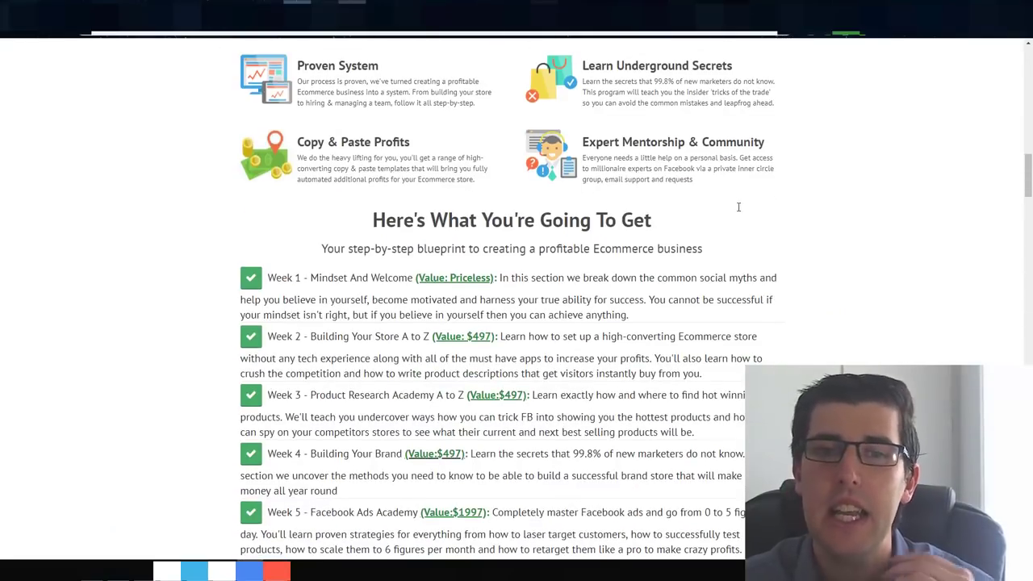
scroll(738, 210, "down", 8)
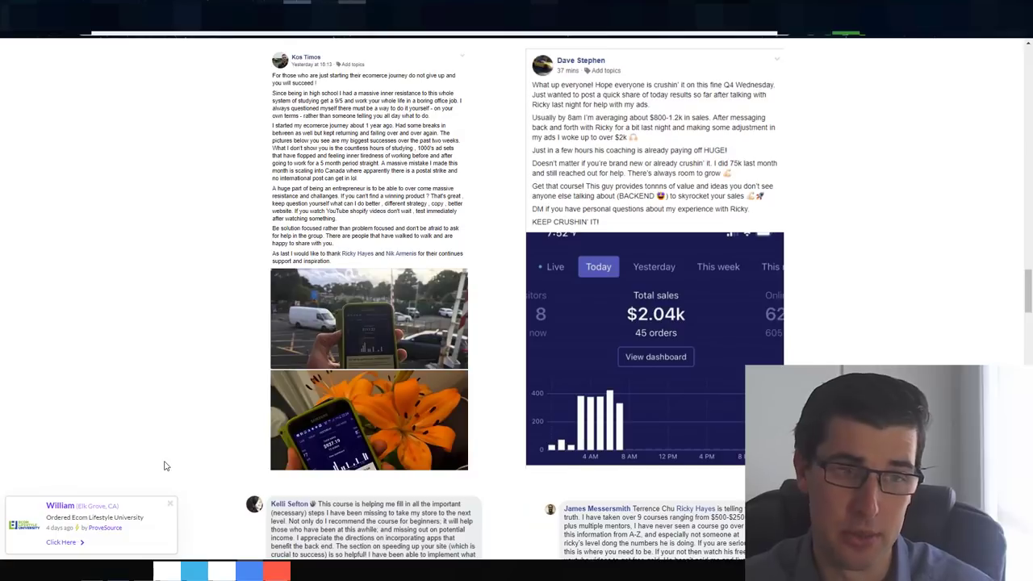
scroll(197, 263, "down", 6)
scroll(200, 264, "down", 5)
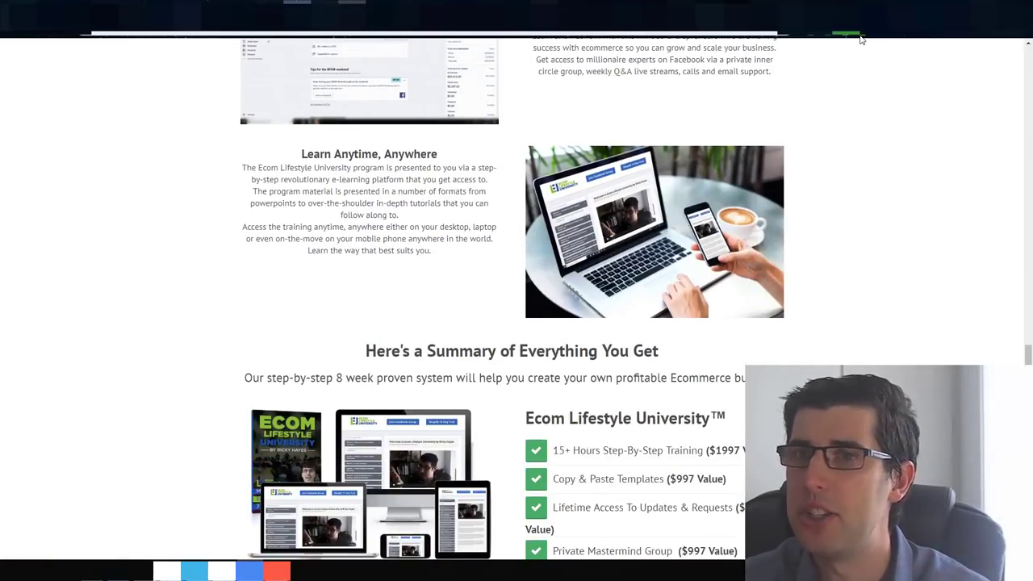
Step: Confirm with Facebook Pixel Helper that the pixel fires PageView, then return to the sales page
left_click(848, 35)
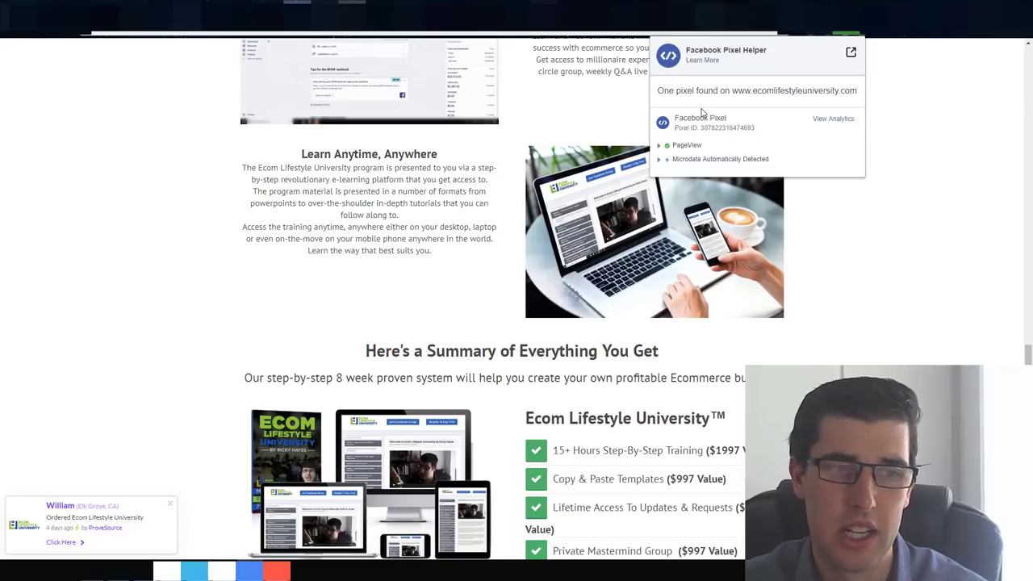
key("ctrl+Tab")
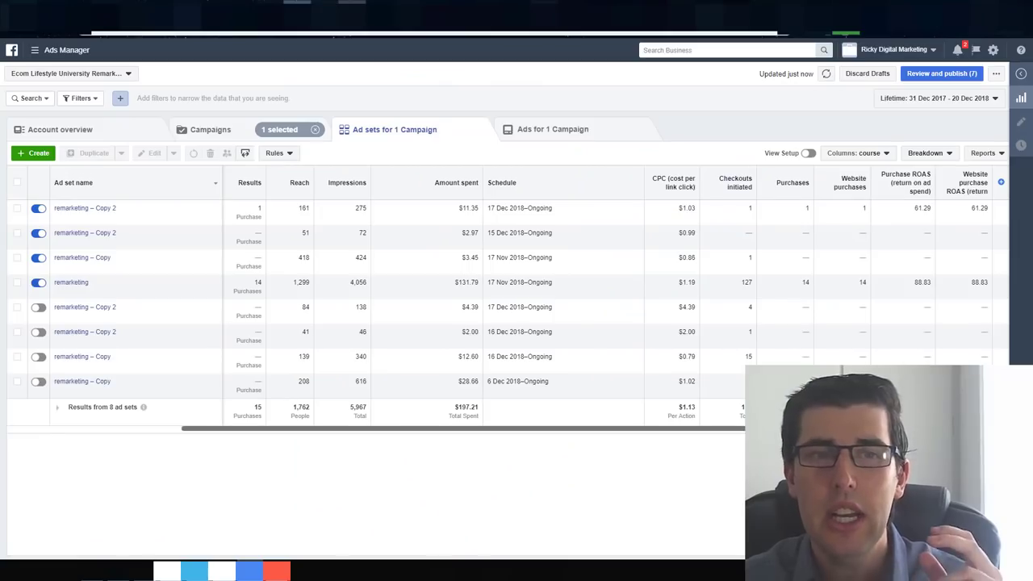
key("ctrl+shift+Tab")
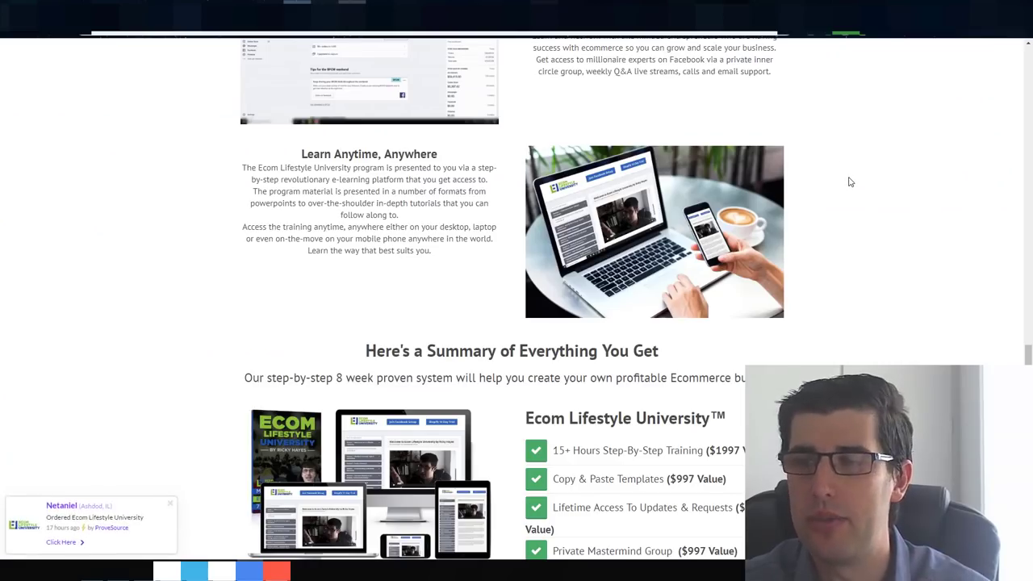
scroll(849, 180, "up", 3)
scroll(849, 180, "up", 2)
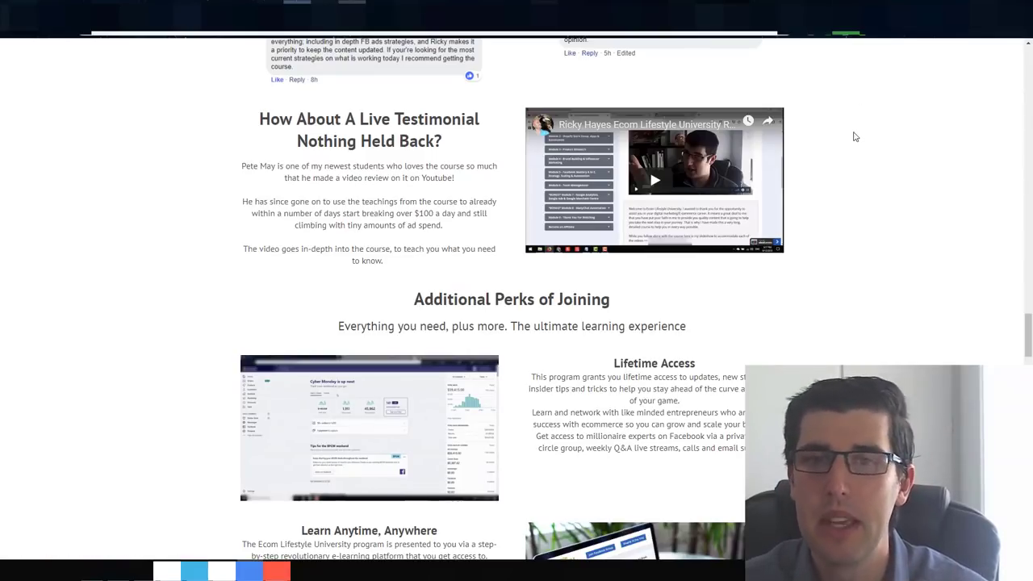
scroll(857, 153, "up", 5)
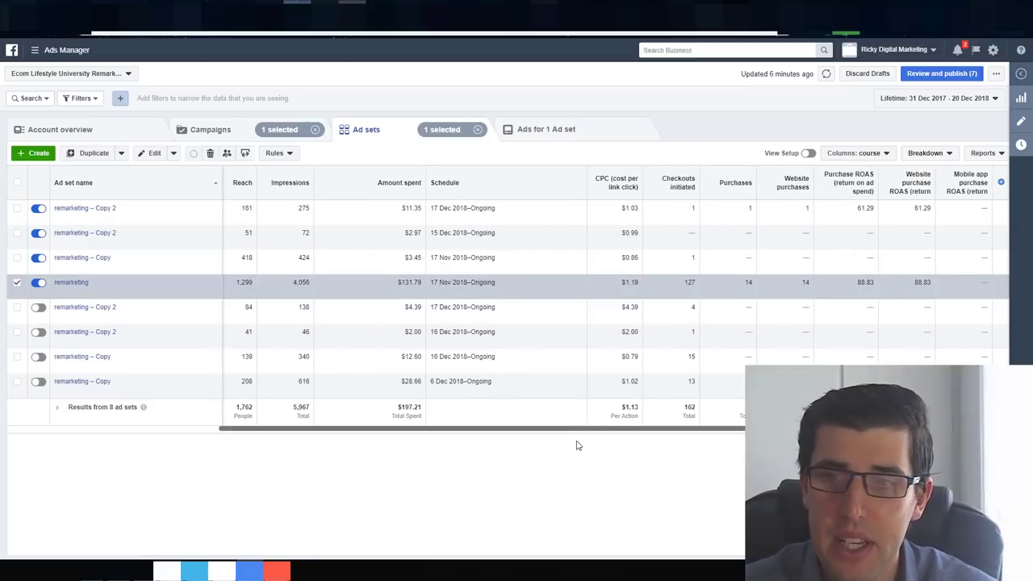
Step: Note the remarketing ad set's 88.83 purchase ROAS and open its single version 2.0 ad
left_click_drag(576, 430, 654, 430)
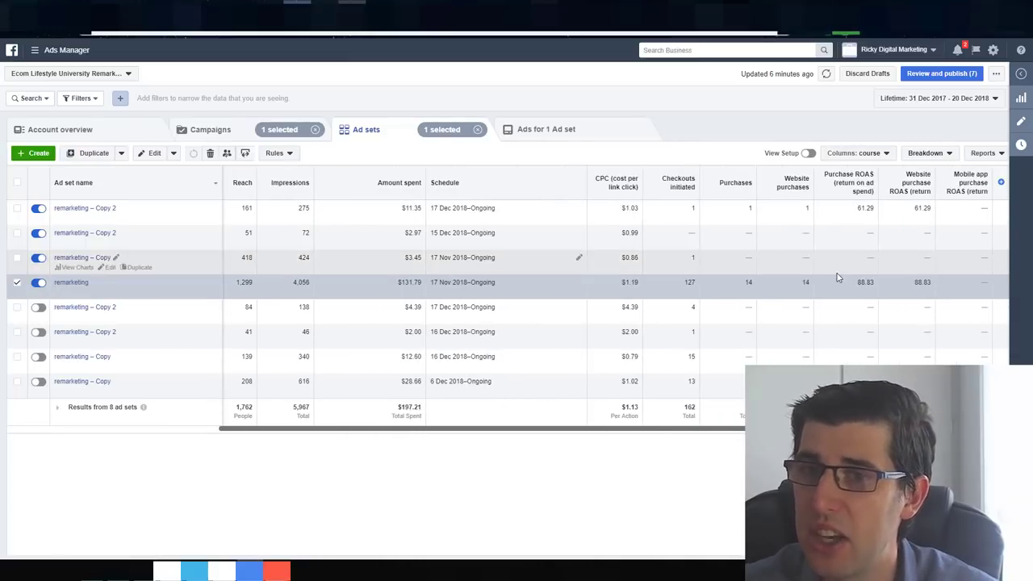
double_click(863, 281)
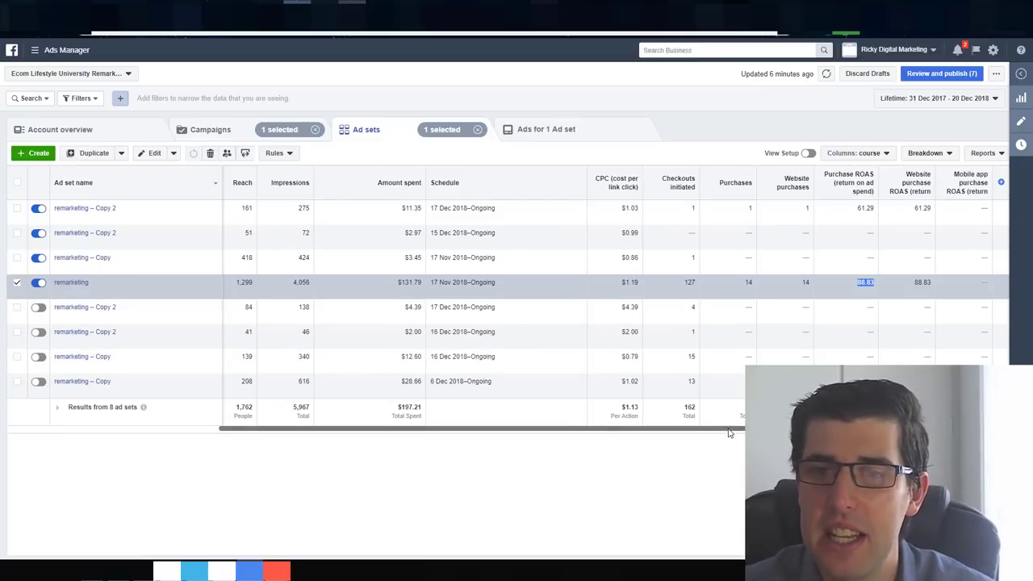
left_click_drag(729, 434, 490, 445)
scroll(651, 452, "right", 5)
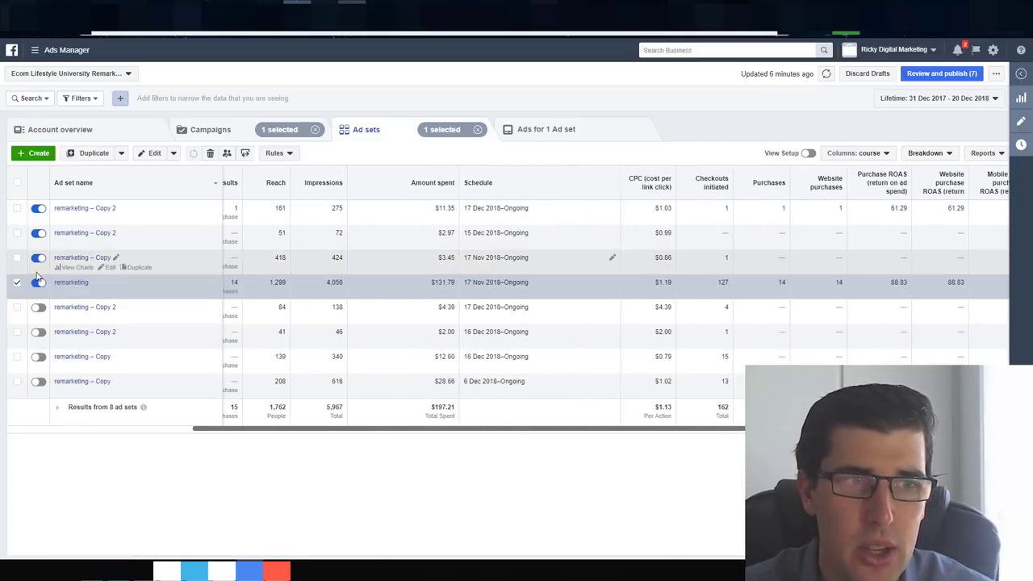
left_click(72, 283)
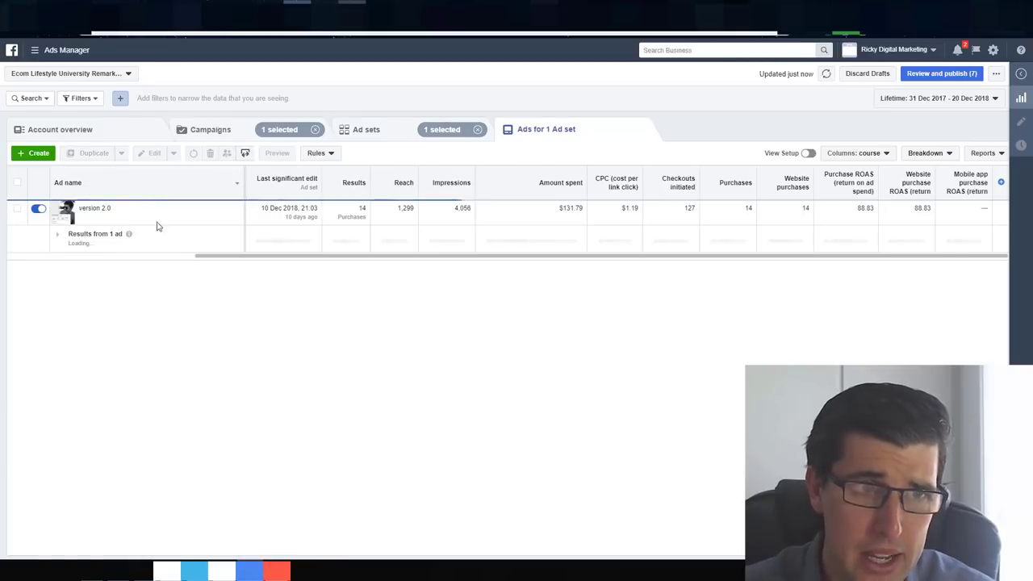
Step: Open the version 2.0 ad's editor and review its carousel primary text and bit.ly link
left_click(134, 220)
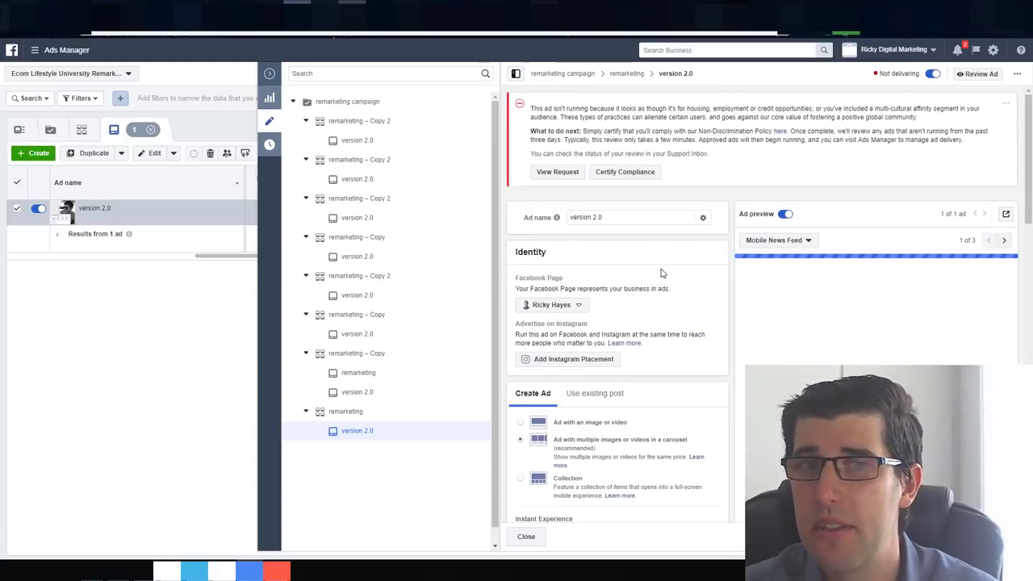
scroll(694, 269, "down", 5)
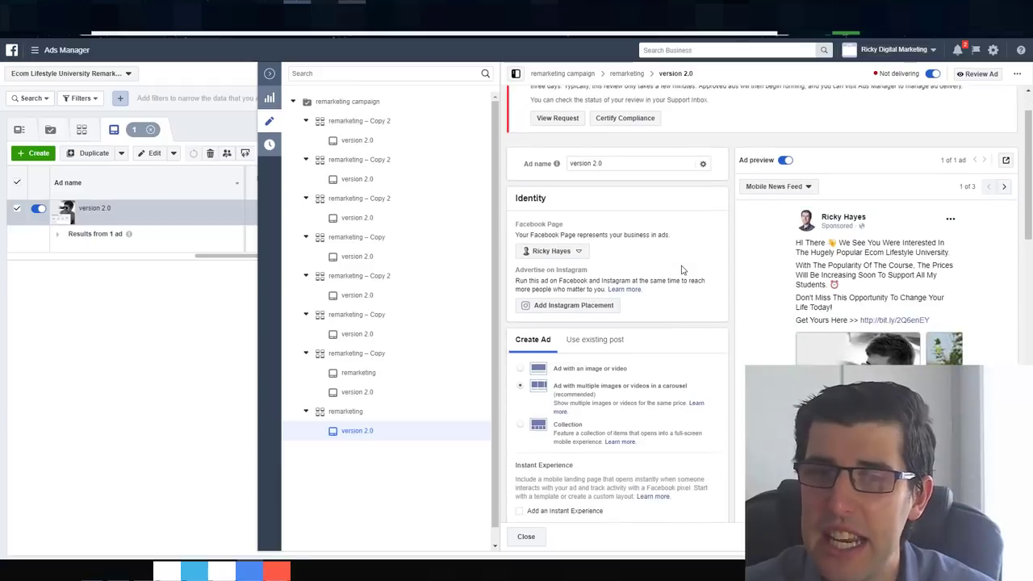
scroll(595, 401, "down", 1)
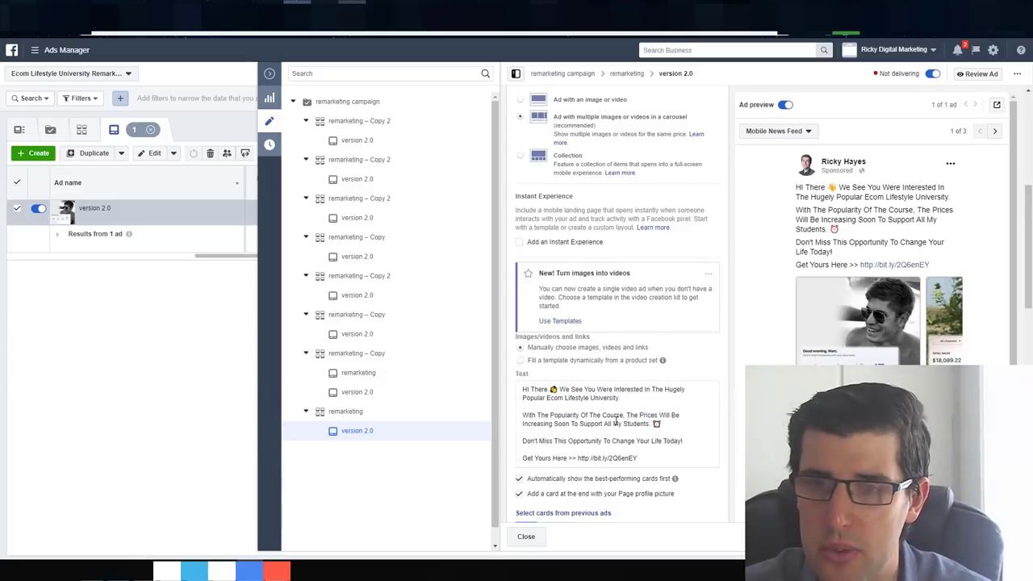
scroll(630, 371, "down", 2)
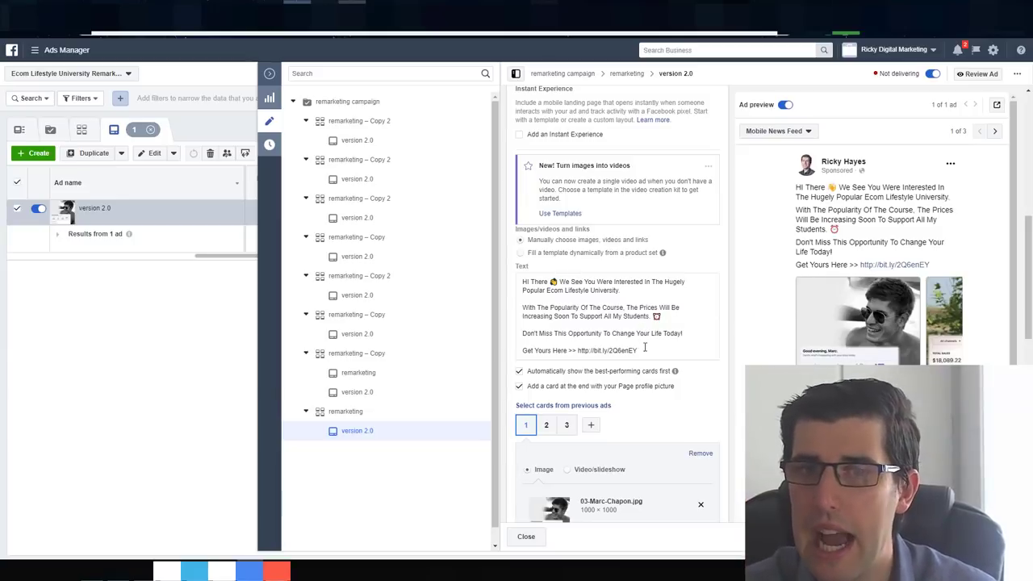
left_click_drag(638, 351, 578, 353)
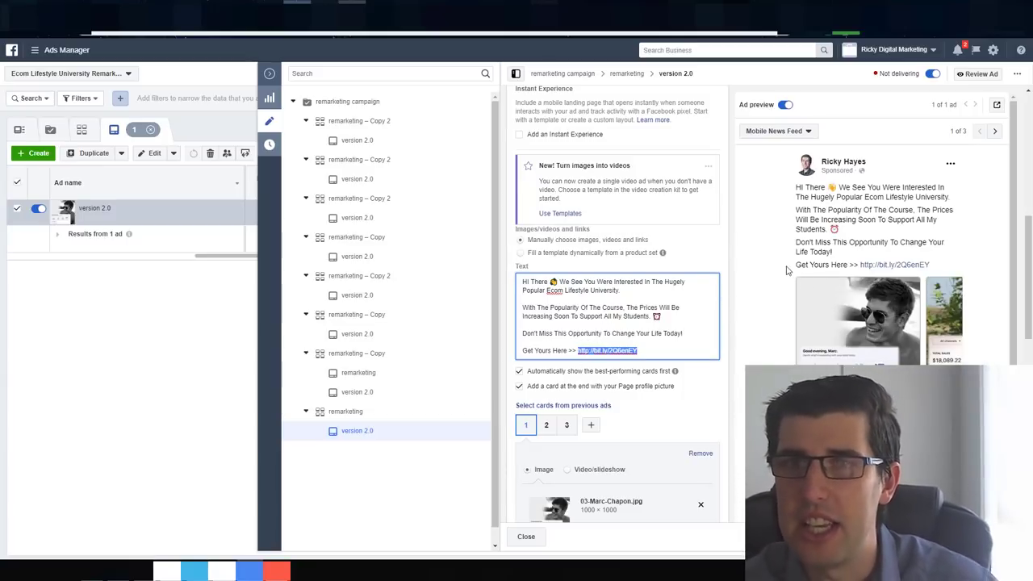
left_click_drag(1029, 267, 1031, 161)
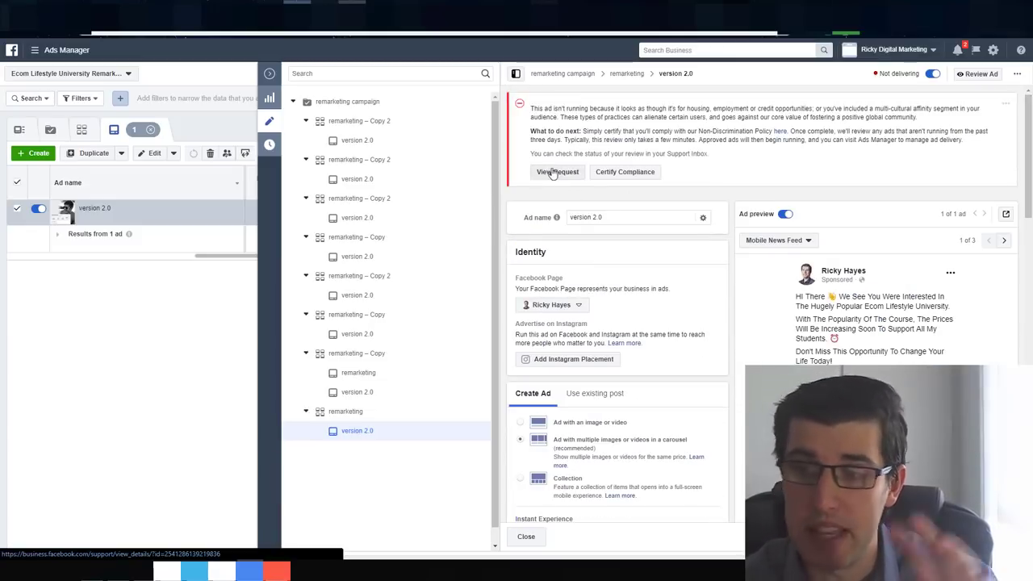
scroll(688, 317, "down", 10)
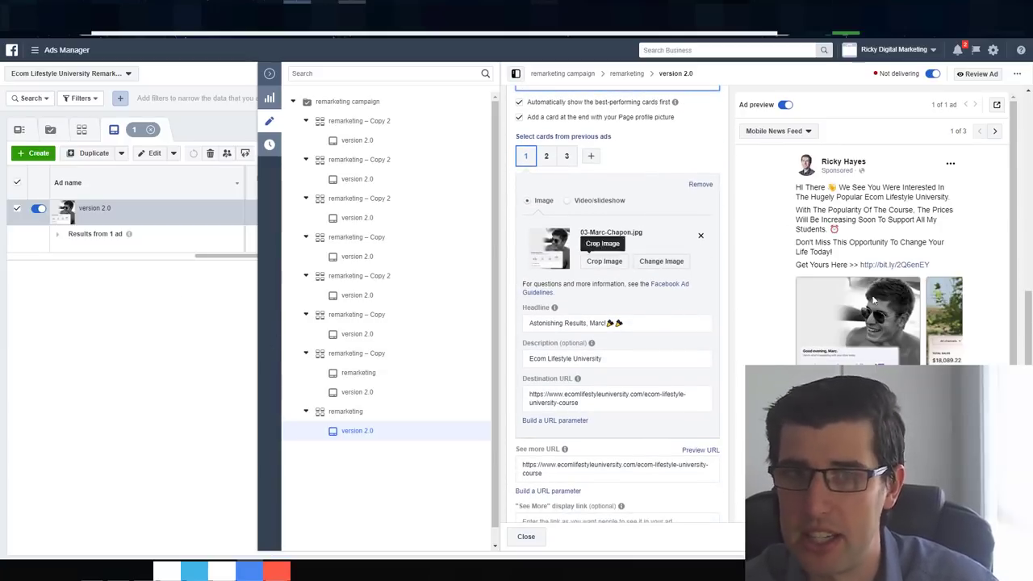
mouse_move(592, 344)
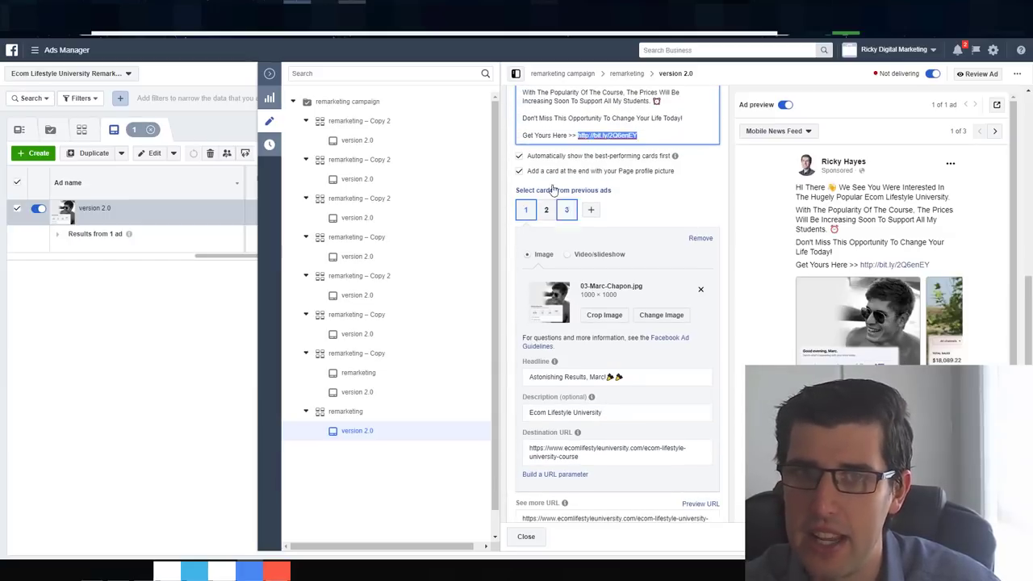
left_click(546, 210)
left_click(570, 210)
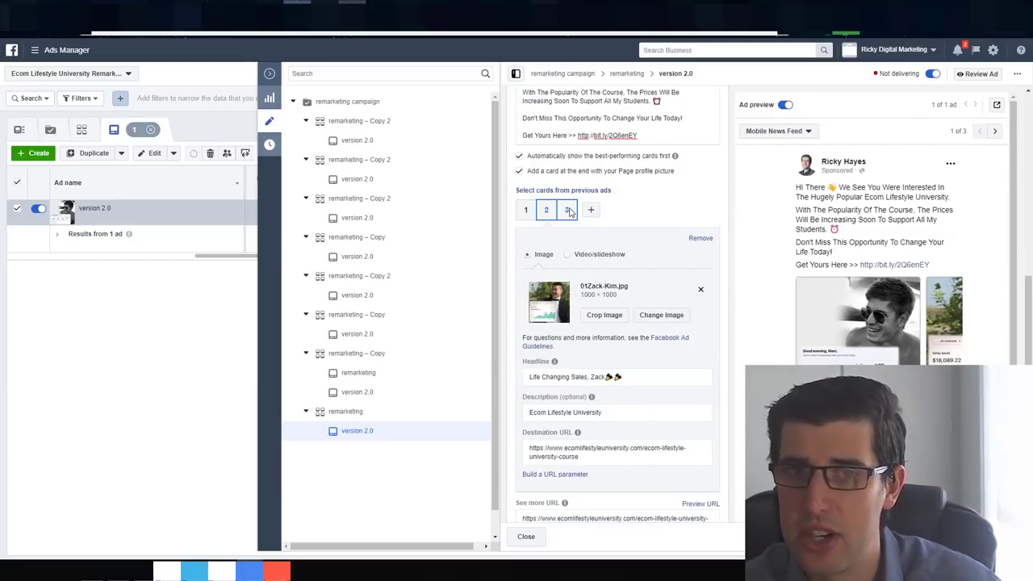
left_click(527, 212)
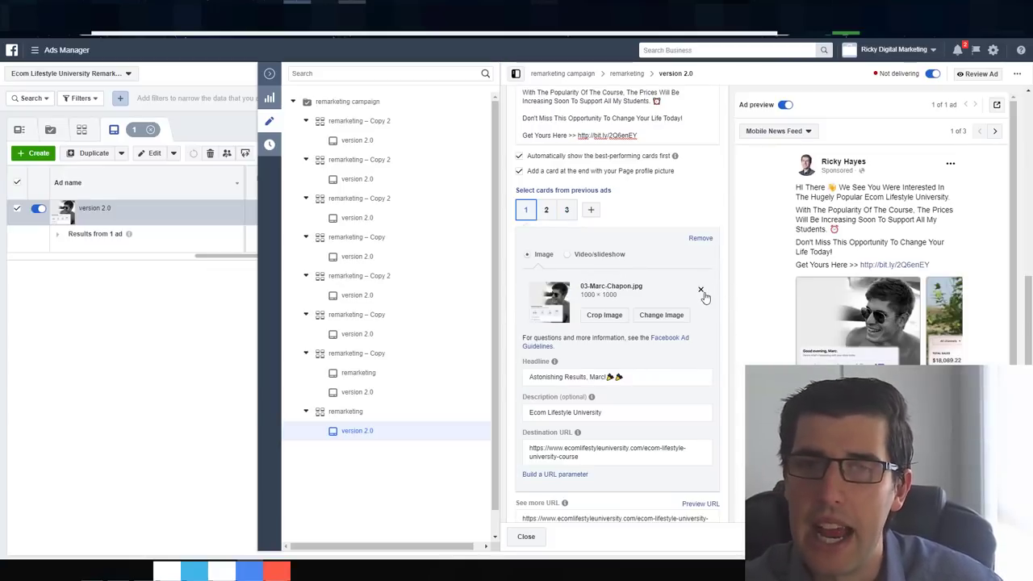
scroll(703, 294, "up", 2)
left_click_drag(637, 297, 643, 254)
left_click(640, 253)
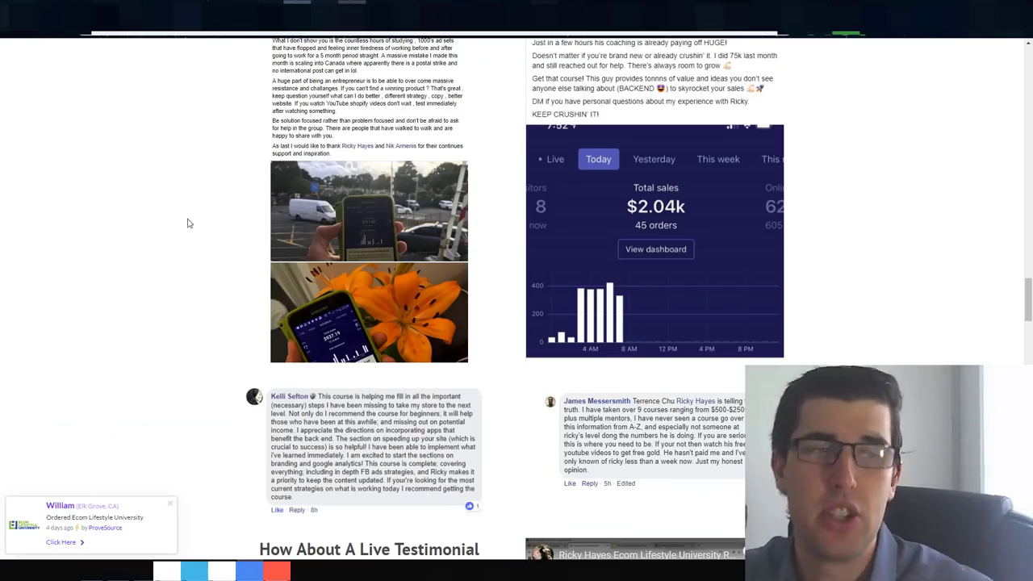
Step: Close the version 2.0 editor to see $131.79 spent, 14 purchases and 88.83 ROAS
scroll(122, 157, "up", 4)
scroll(122, 157, "down", 8)
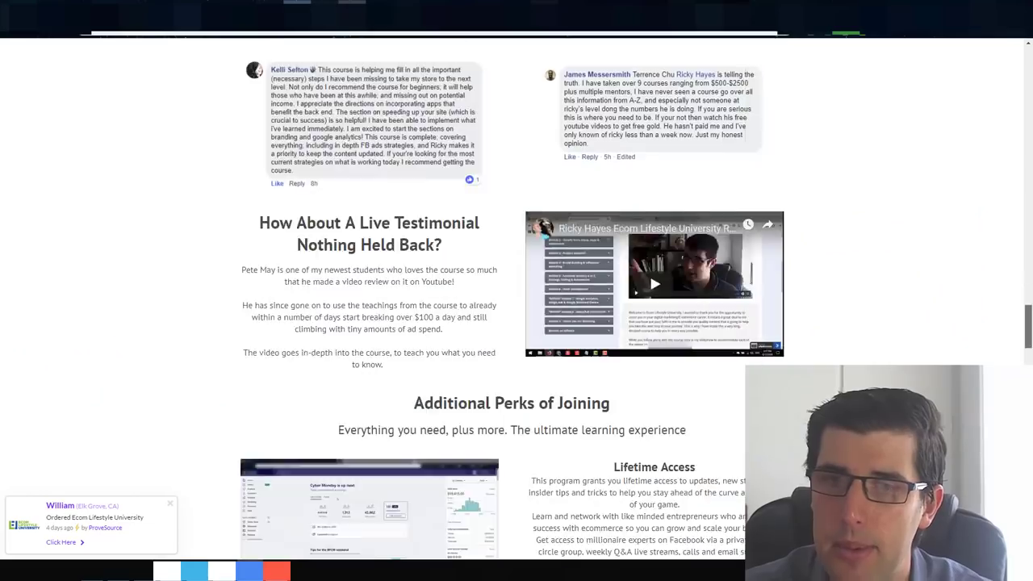
scroll(517, 291, "down", 10)
scroll(517, 291, "up", 15)
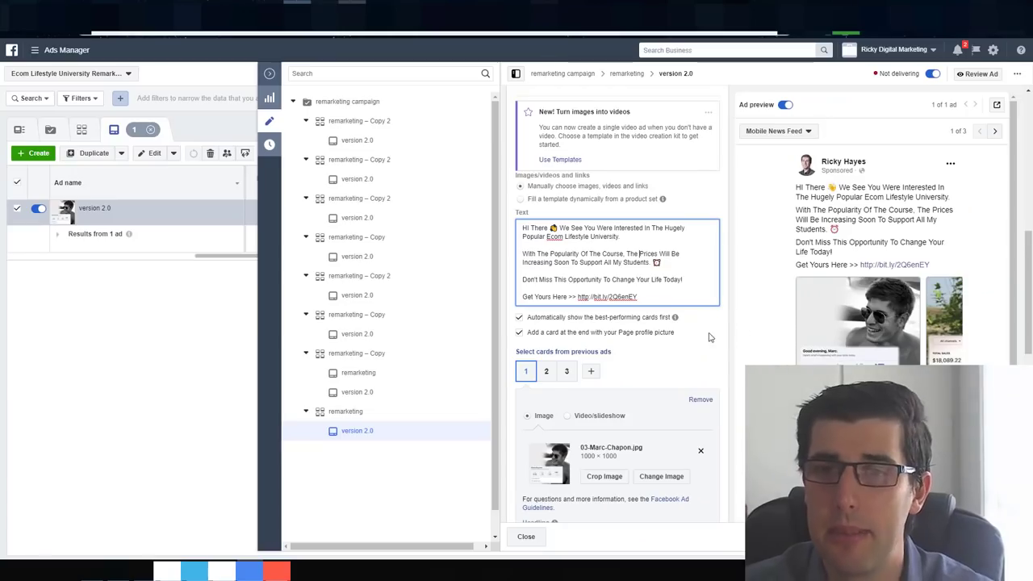
scroll(688, 287, "up", 2)
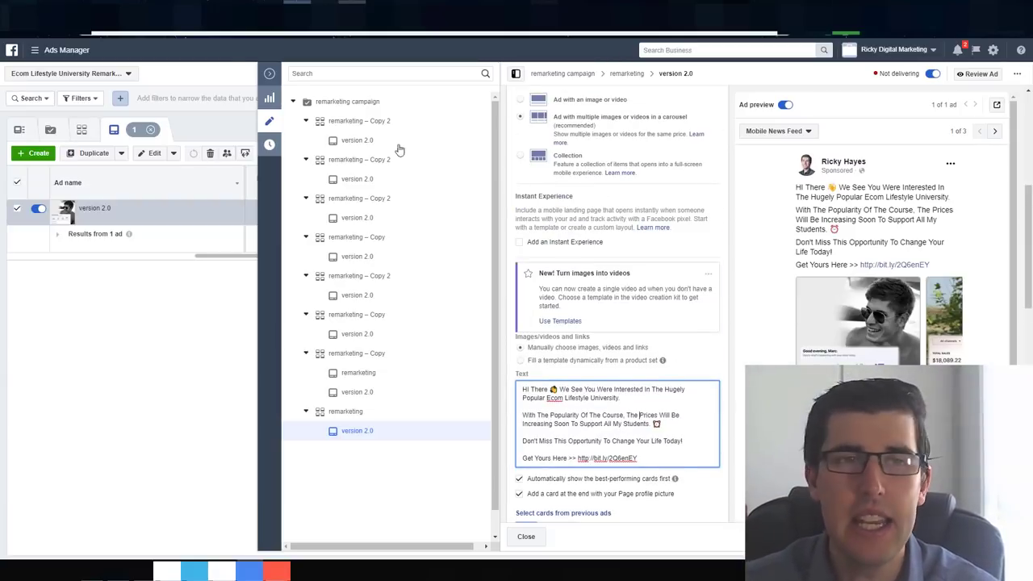
left_click(533, 230)
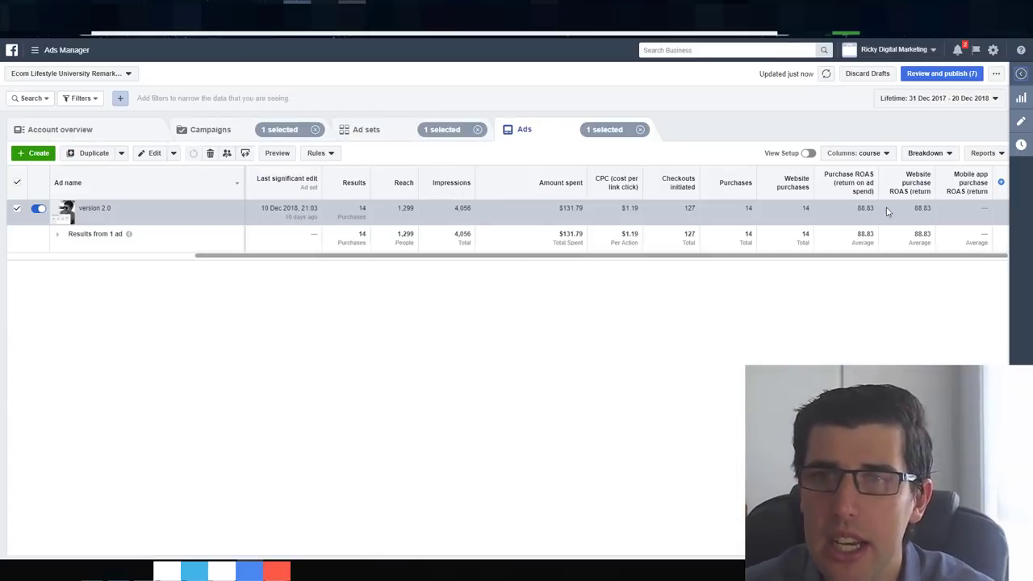
Step: Break version 2.0's results down by age and gender and sort by website purchases
left_click(926, 152)
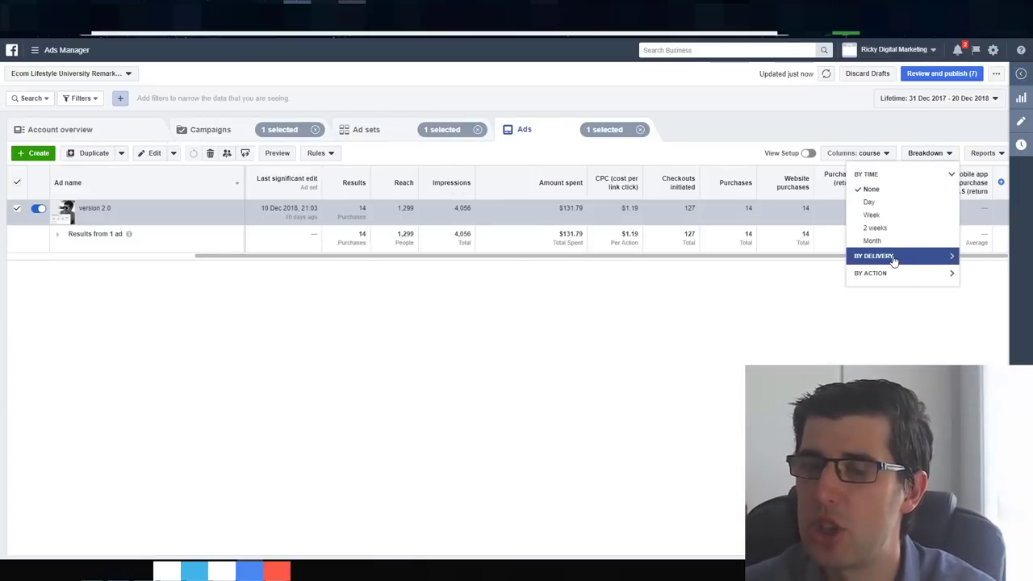
left_click(888, 255)
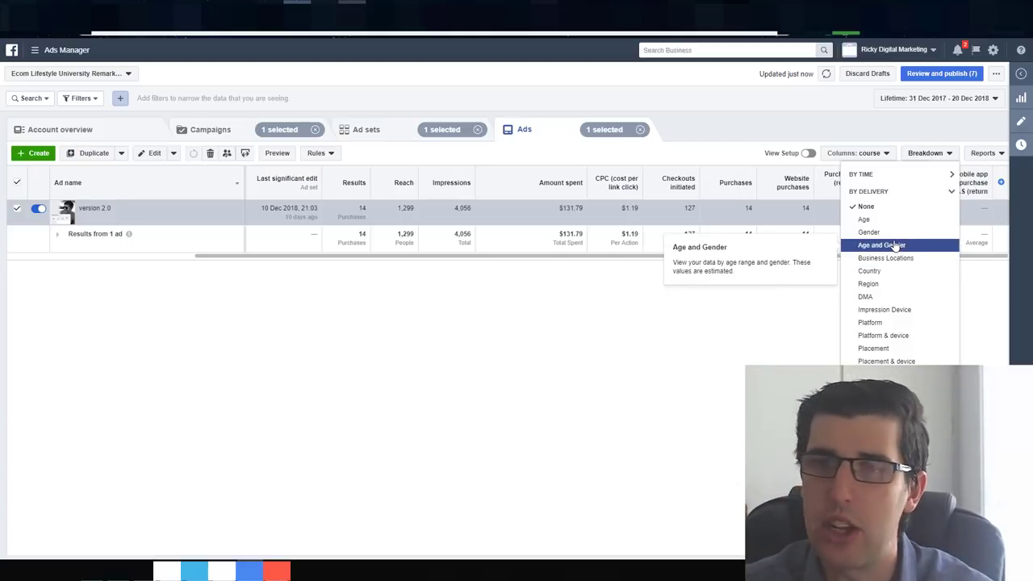
left_click(883, 245)
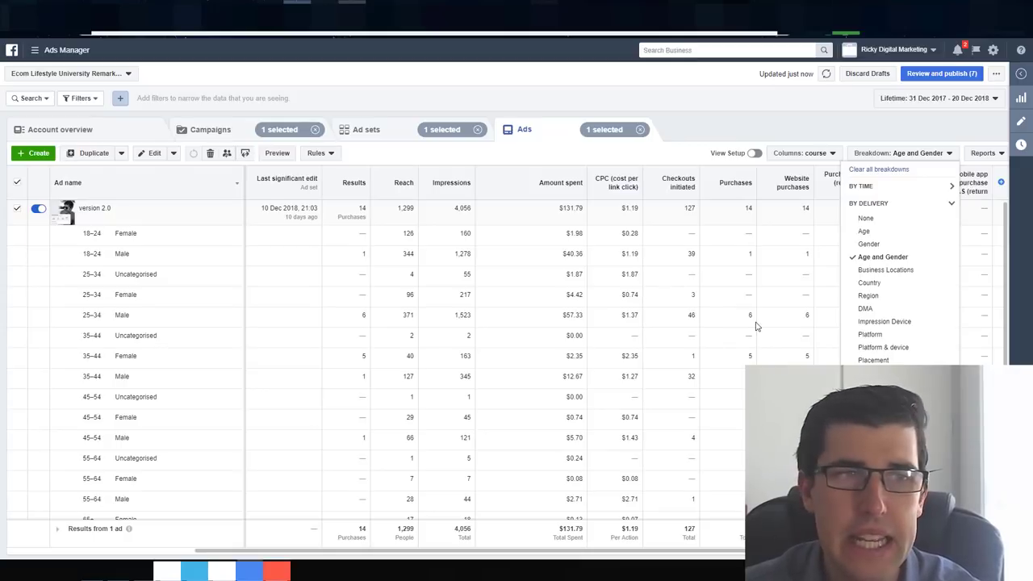
left_click(756, 326)
mouse_move(850, 264)
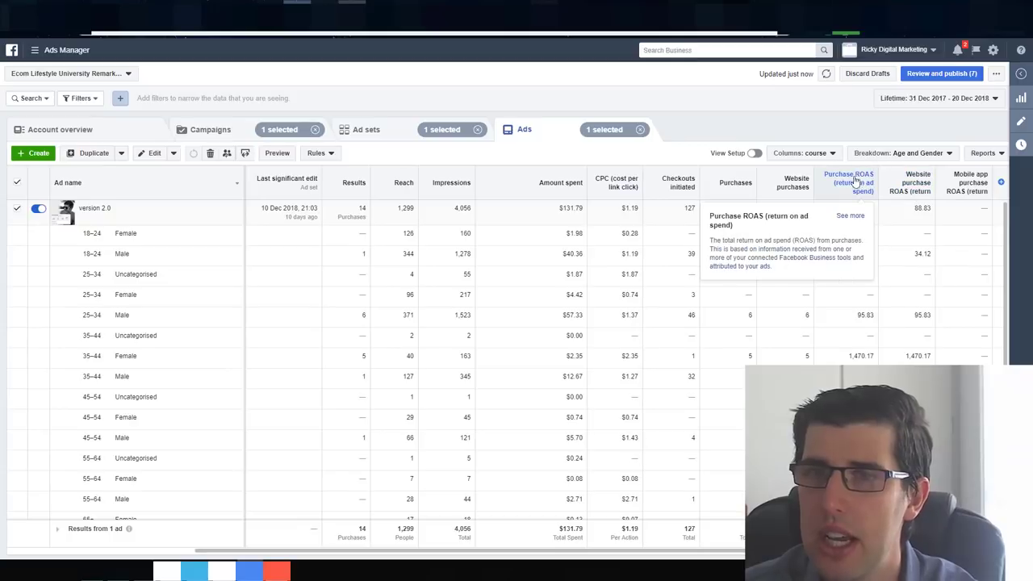
left_click(787, 182)
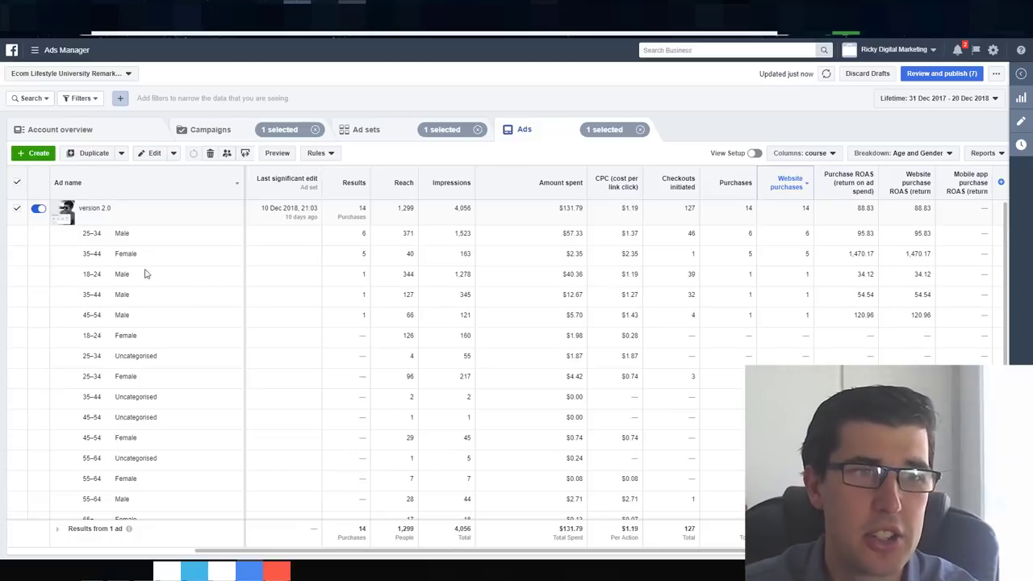
left_click_drag(87, 254, 935, 260)
left_click(935, 260)
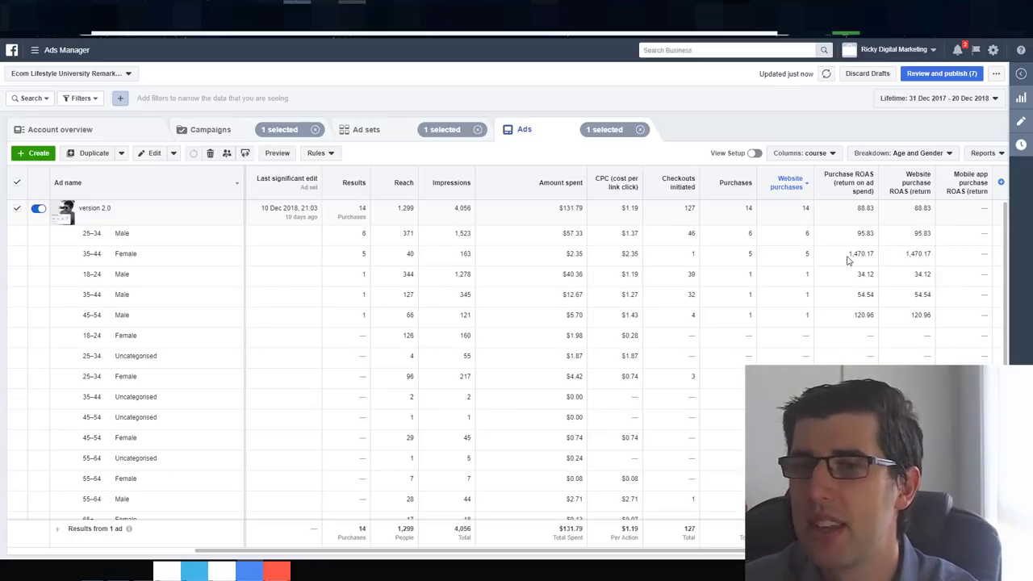
left_click_drag(848, 260, 868, 259)
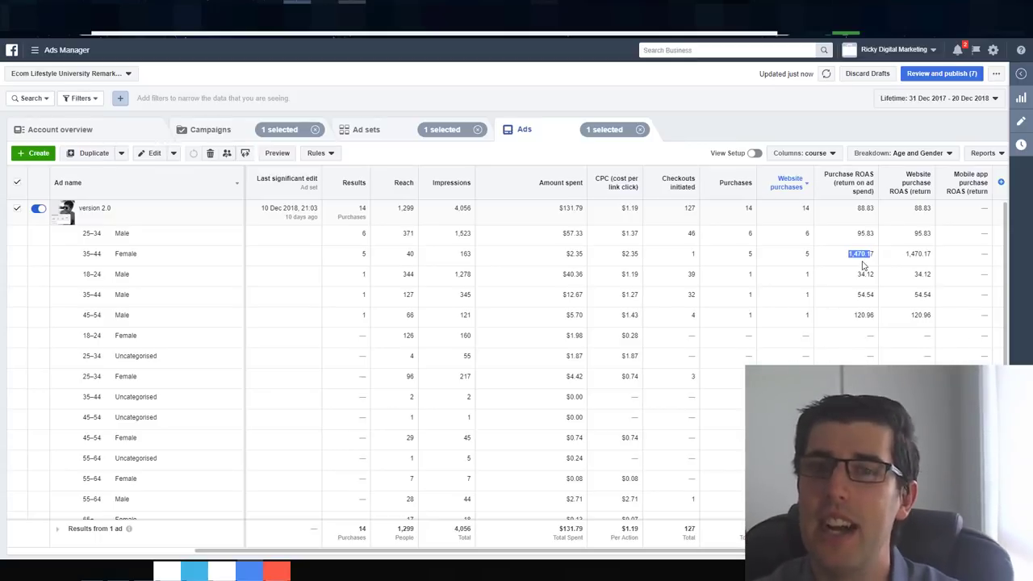
left_click(729, 263)
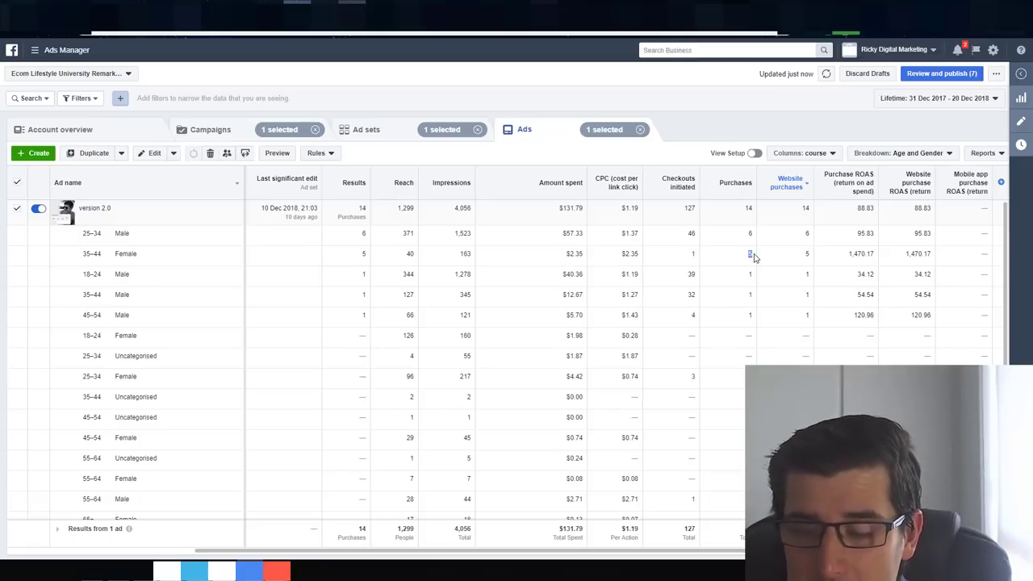
left_click_drag(693, 253, 720, 259)
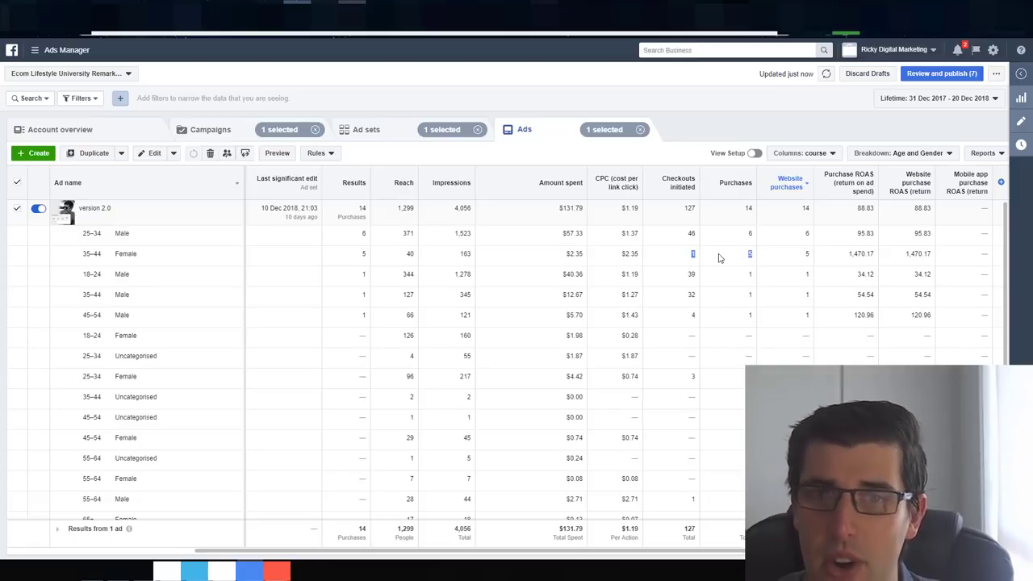
left_click_drag(619, 258, 649, 259)
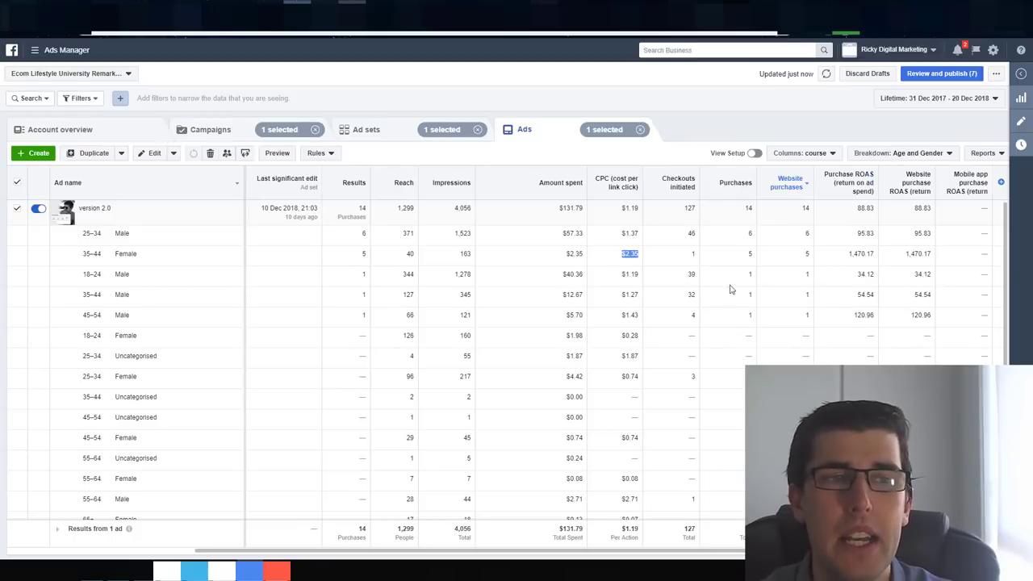
left_click_drag(88, 233, 805, 247)
left_click(788, 249)
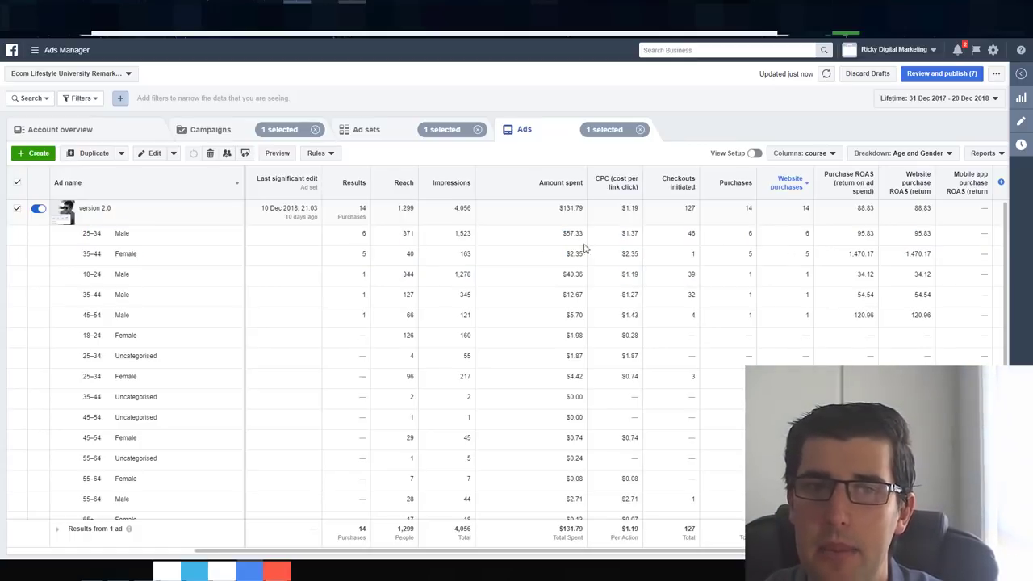
left_click_drag(548, 234, 600, 235)
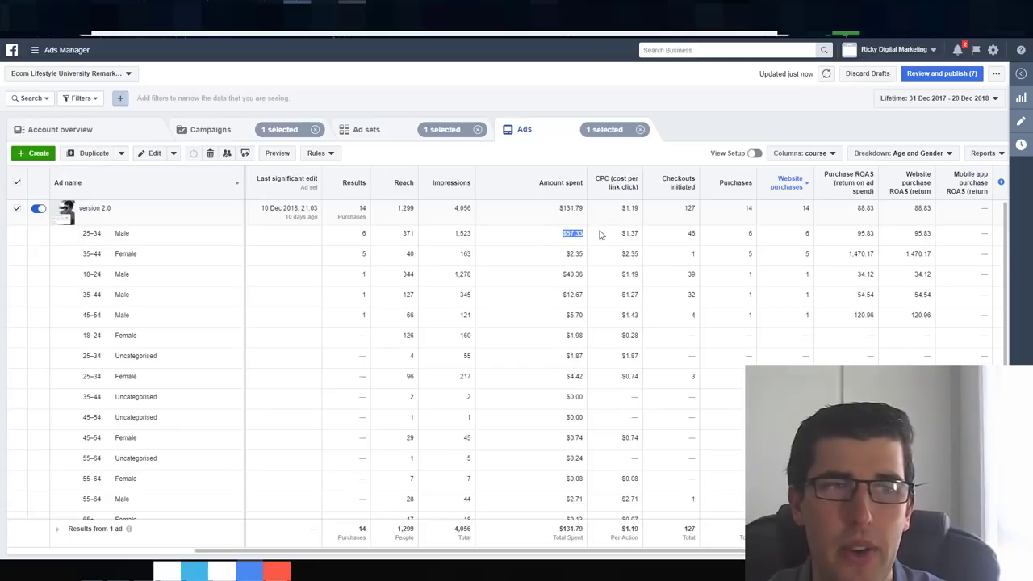
left_click_drag(553, 275, 589, 275)
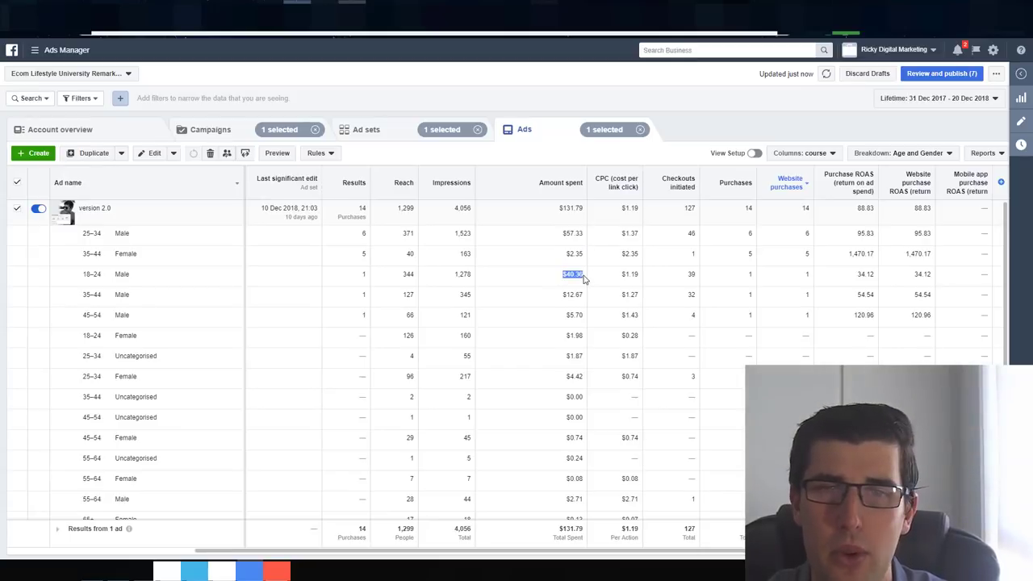
left_click(585, 278)
left_click_drag(586, 278, 562, 236)
left_click_drag(580, 320, 555, 236)
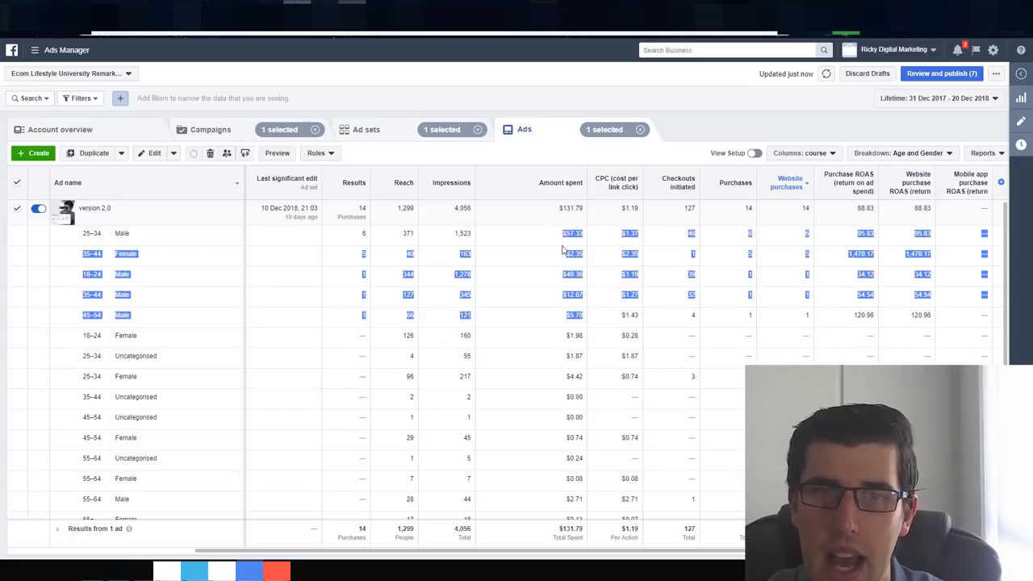
left_click(576, 275)
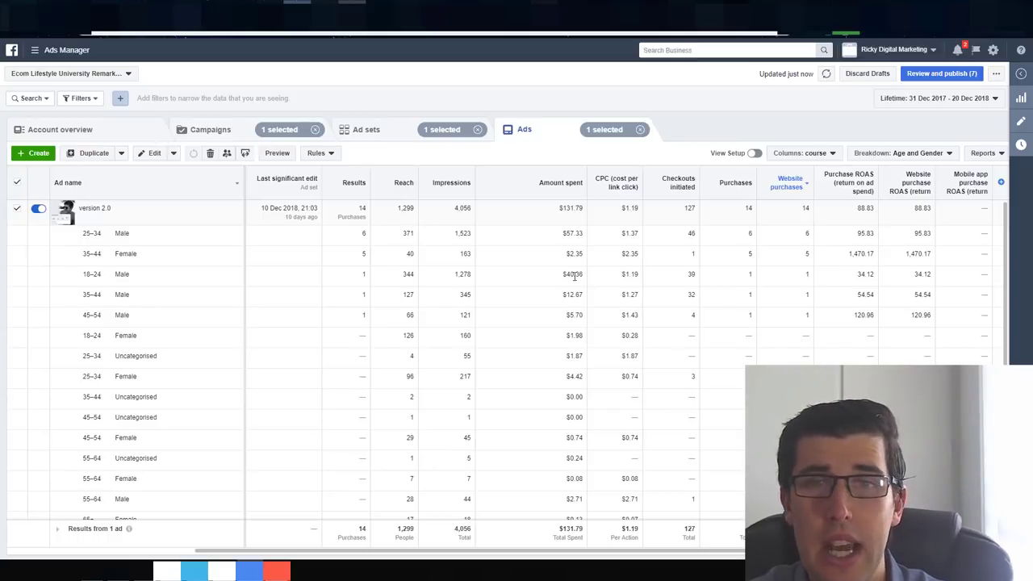
double_click(858, 316)
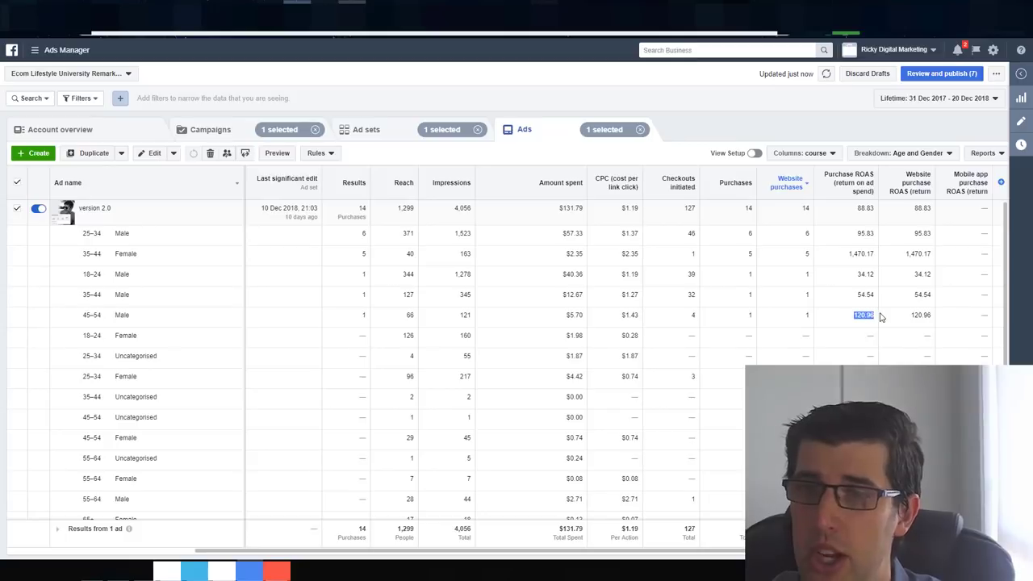
left_click(896, 152)
Step: Show the eight remarketing ad sets, note the $1.19 CPC, select remarketing – Copy 2, and open Breakdown
left_click(401, 130)
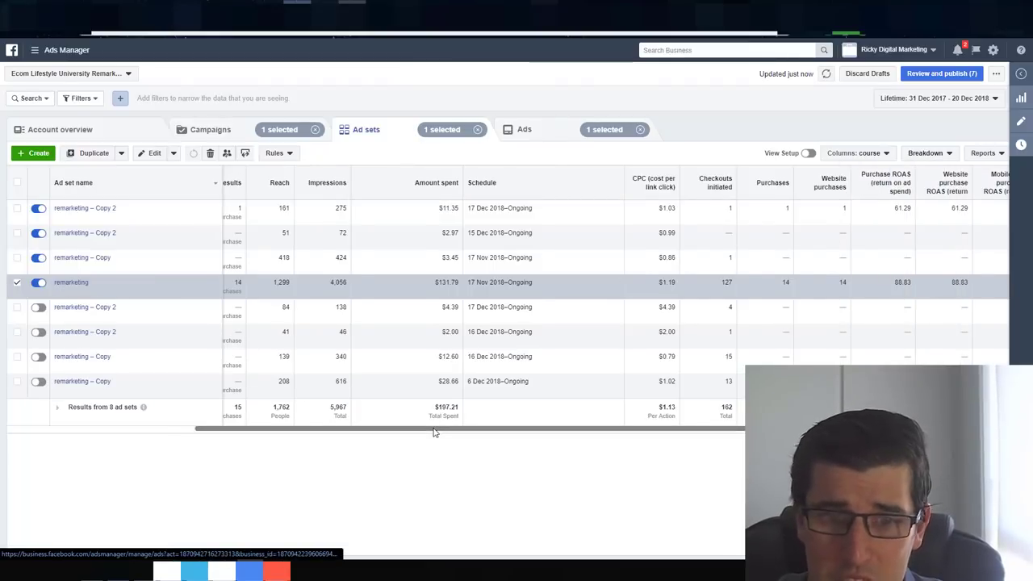
left_click_drag(436, 429, 399, 426)
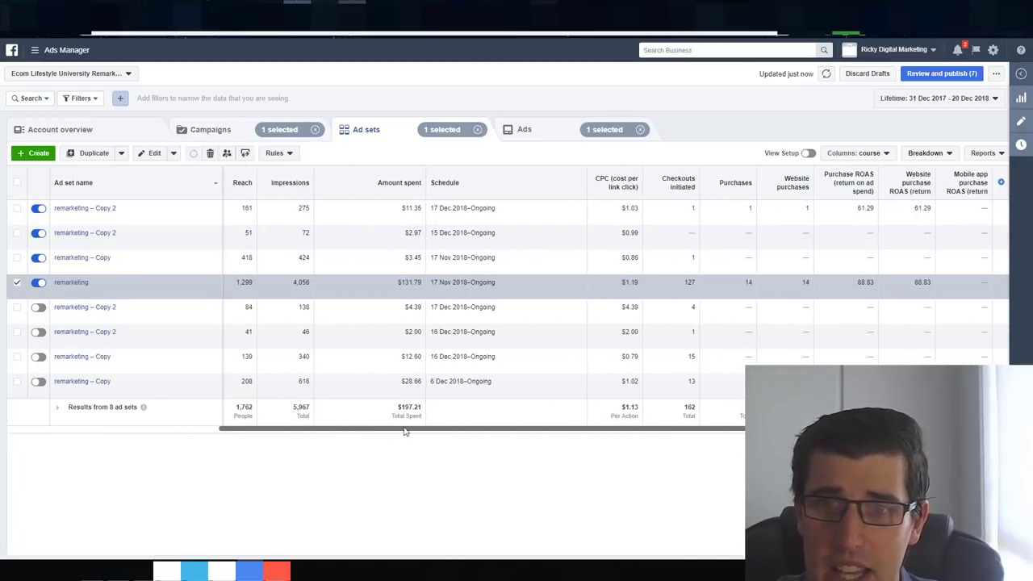
left_click_drag(620, 282, 638, 283)
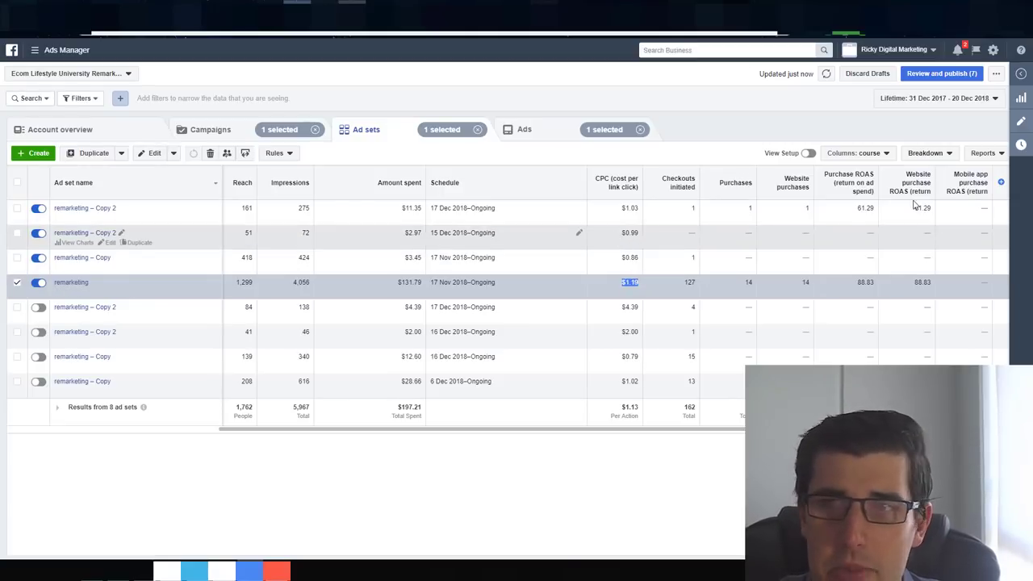
left_click_drag(857, 207, 866, 209)
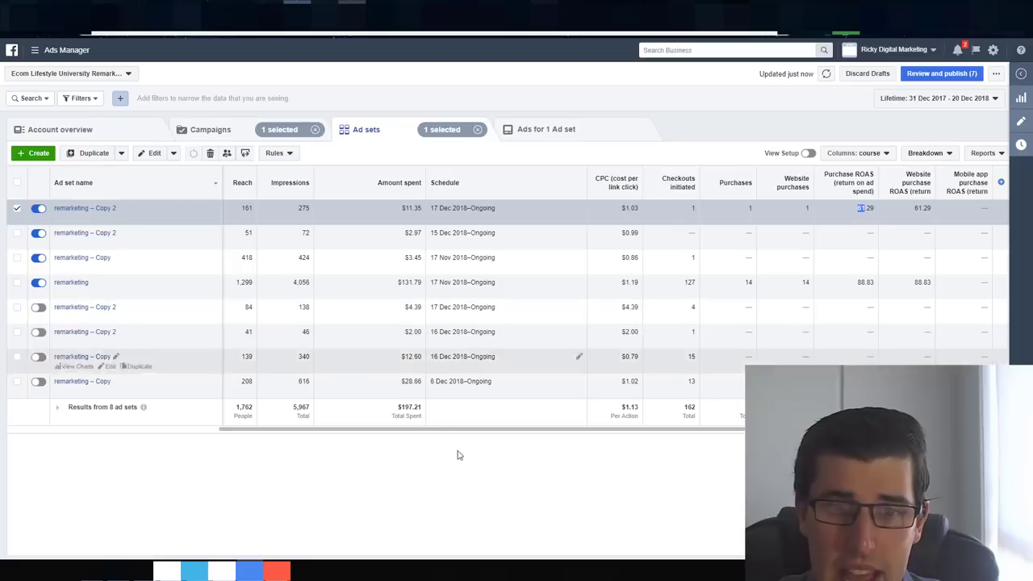
mouse_move(470, 429)
left_mouse_down()
mouse_move(375, 429)
mouse_move(342, 418)
mouse_move(474, 425)
left_mouse_up()
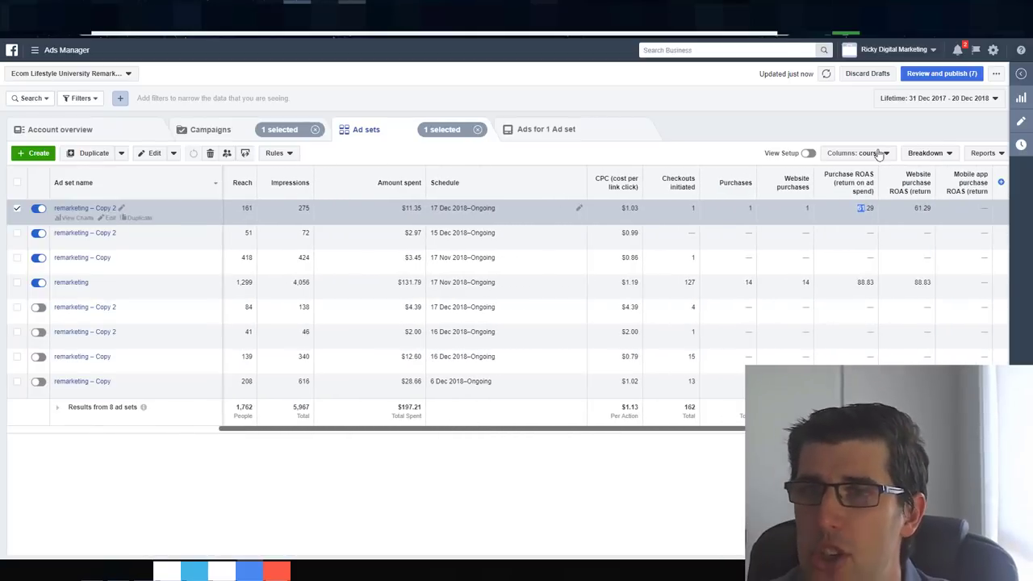
left_click(925, 153)
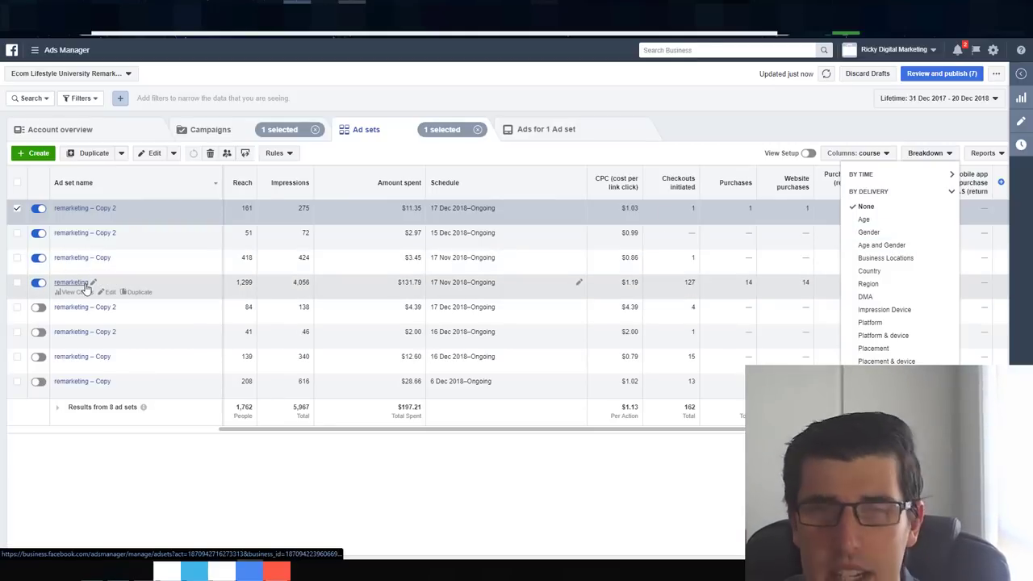
Step: Break the ad sets down by age and gender, discarding an accidentally added campaign delivery filter
left_click(882, 246)
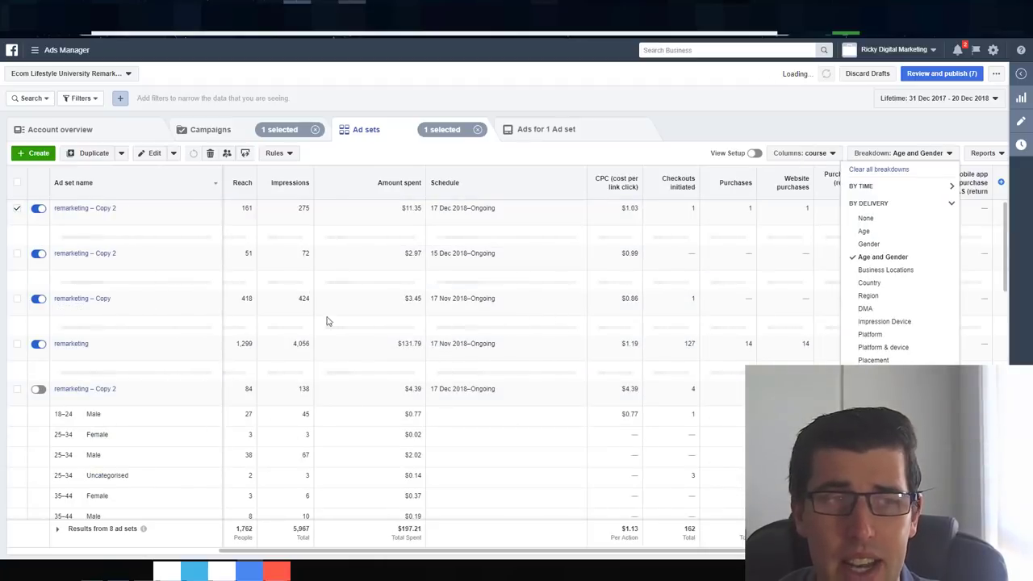
left_click(120, 98)
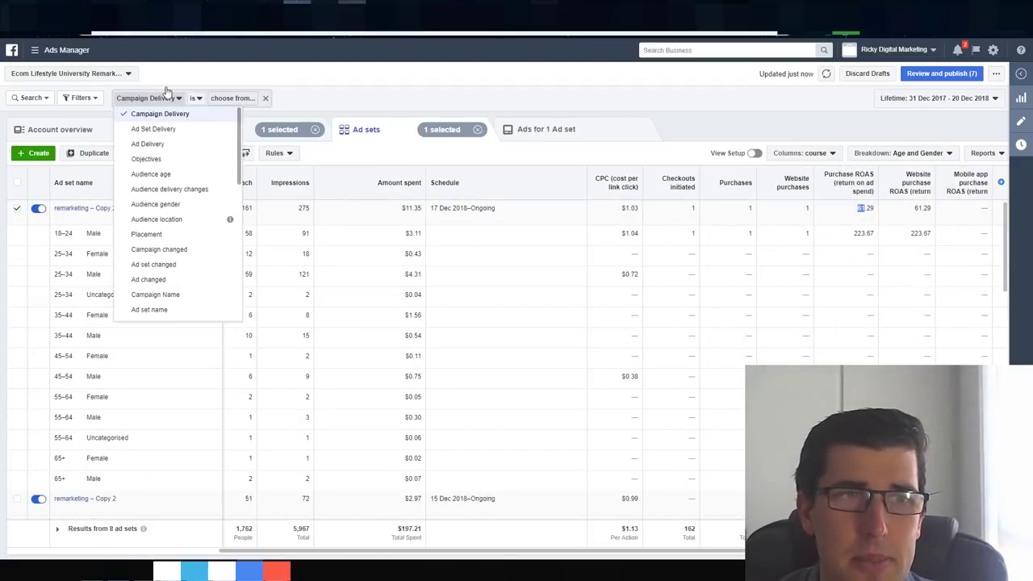
left_click(265, 98)
scroll(206, 275, "down", 2)
scroll(206, 274, "down", 3)
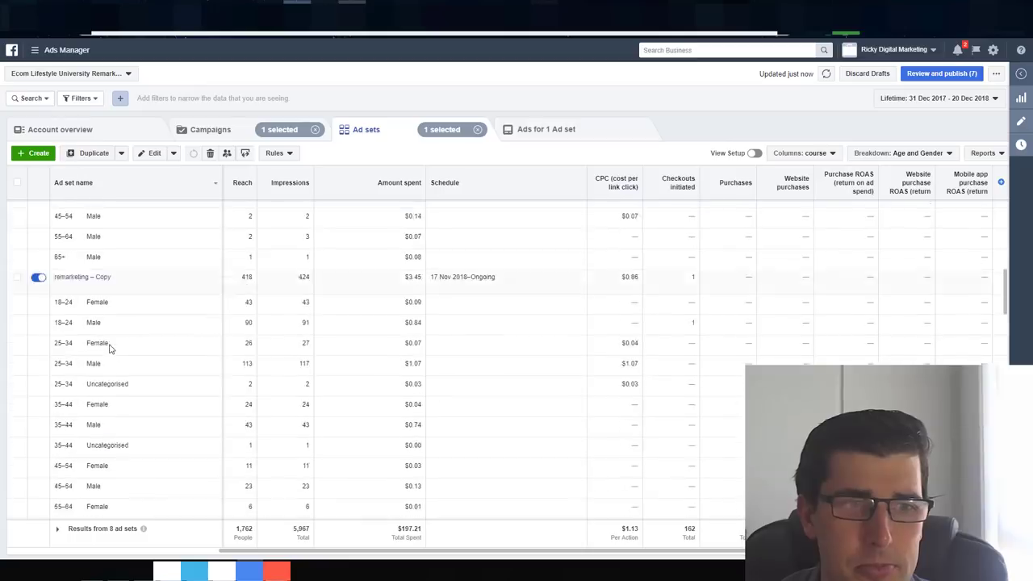
left_click(920, 153)
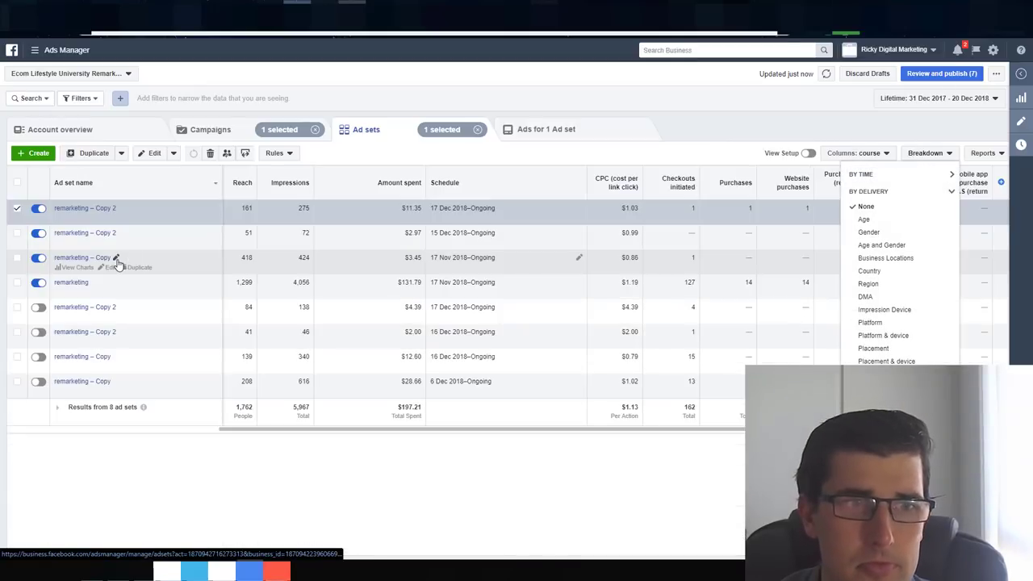
Step: Filter the table to only the original remarketing ad set, deselecting remarketing – Copy 2
left_click(16, 282)
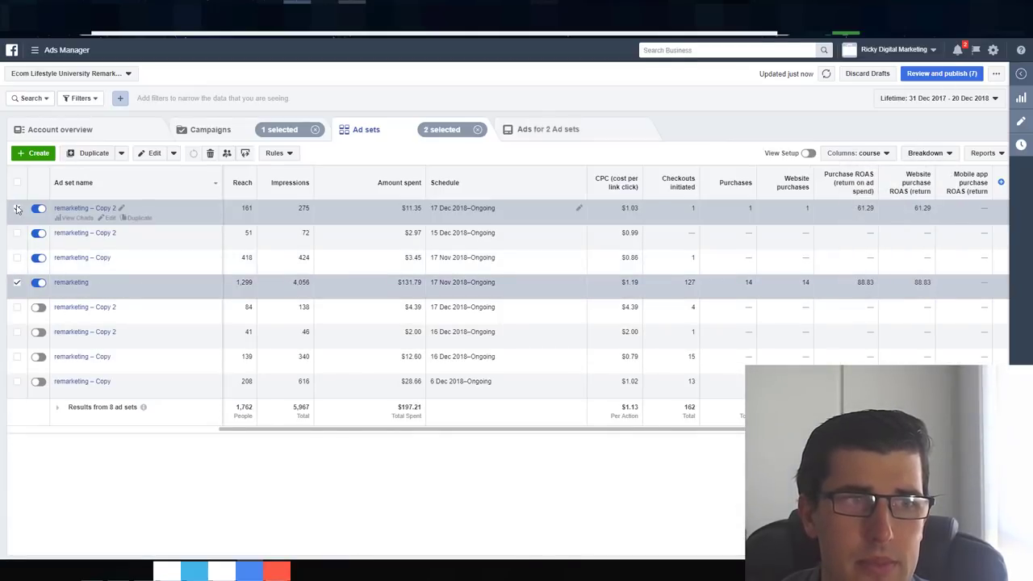
left_click(17, 209)
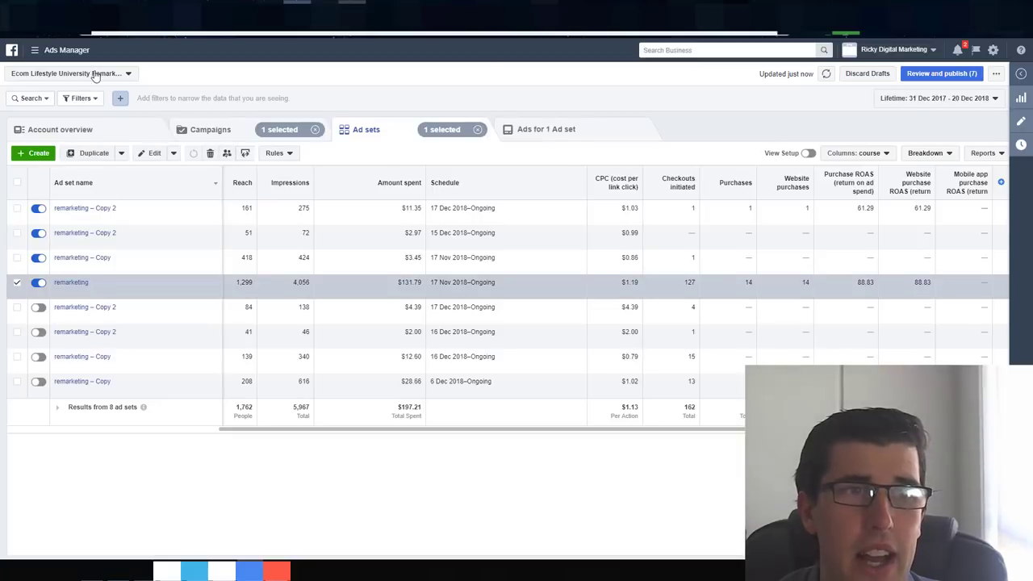
left_click(80, 97)
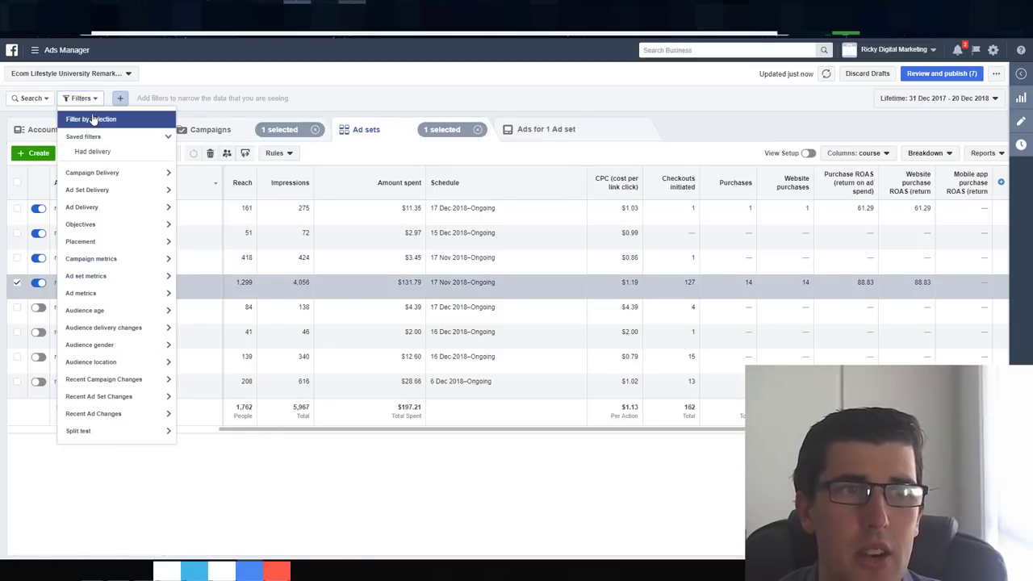
left_click(91, 118)
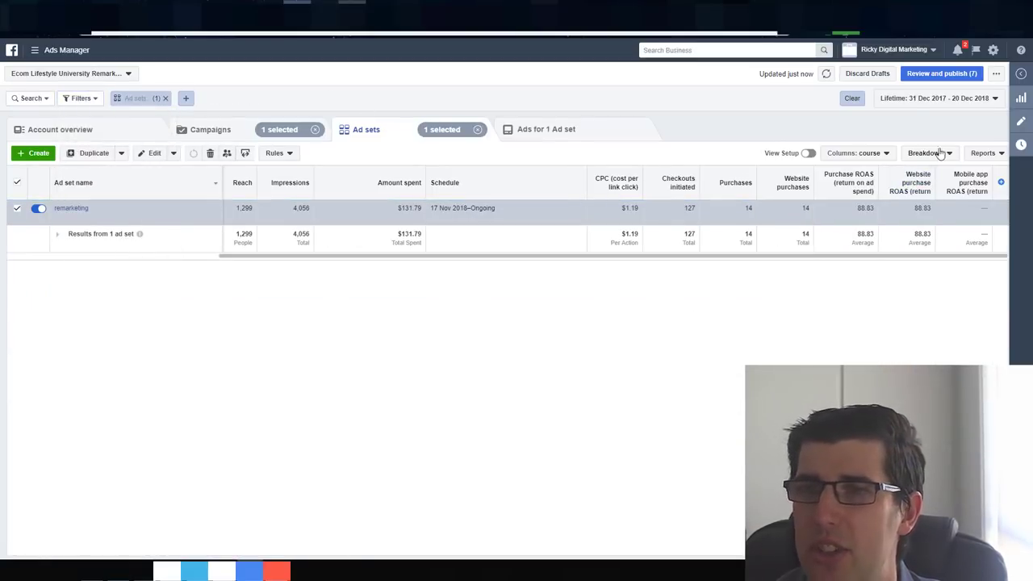
Step: Check the remarketing set's ad, then switch the ad sets table to the 'course' column preset
left_click(873, 155)
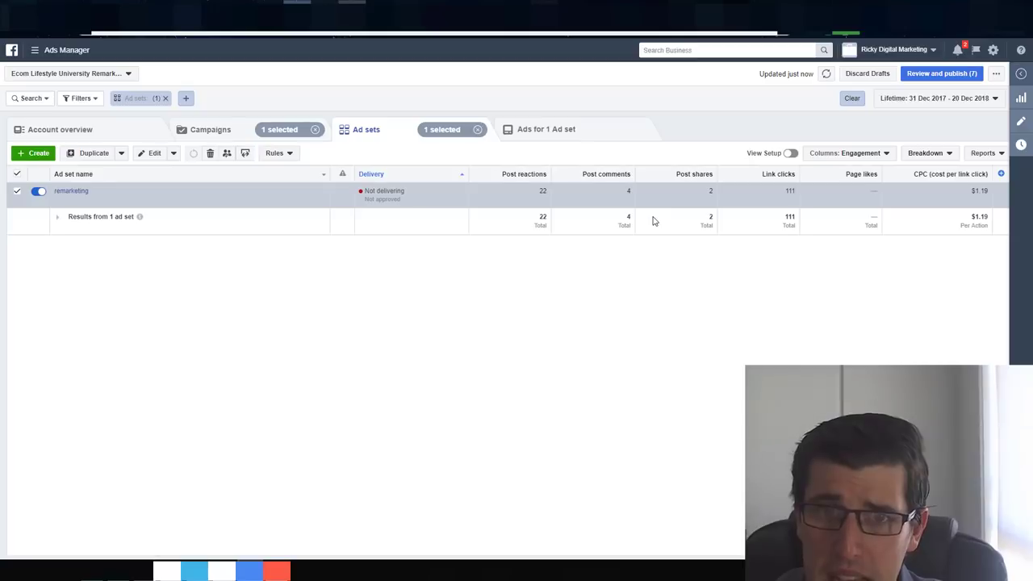
left_click(71, 192)
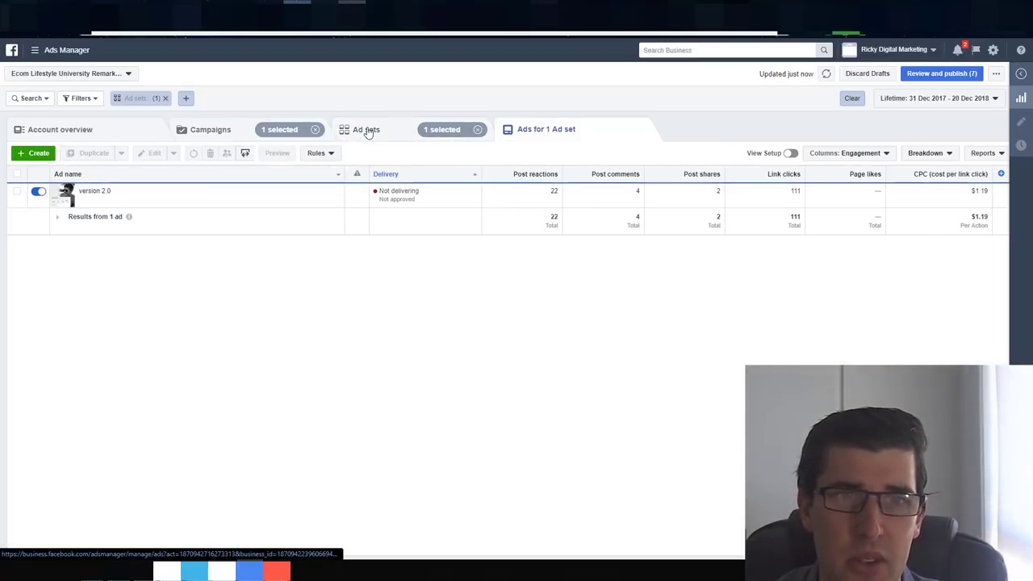
left_click(368, 131)
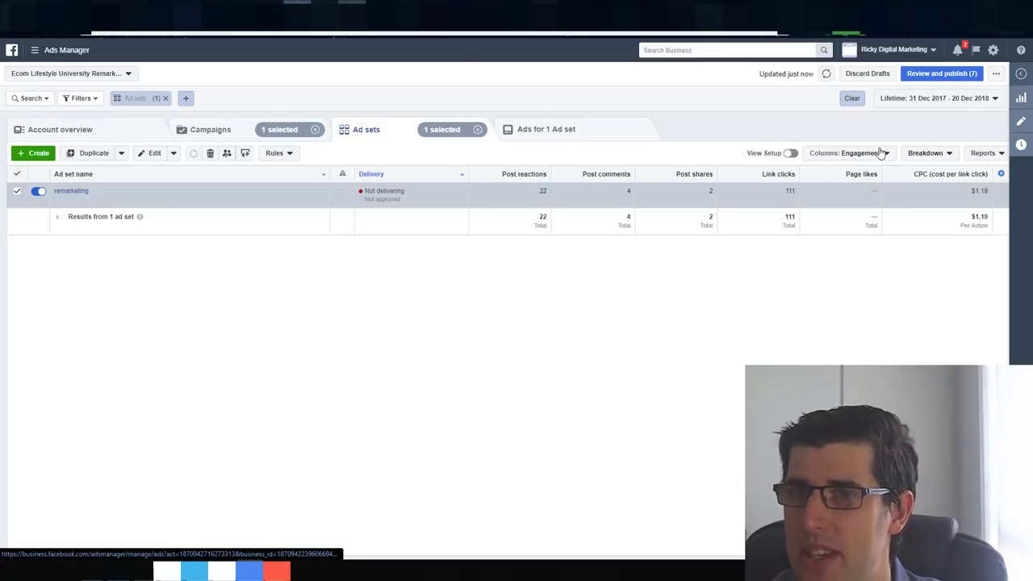
left_click(876, 155)
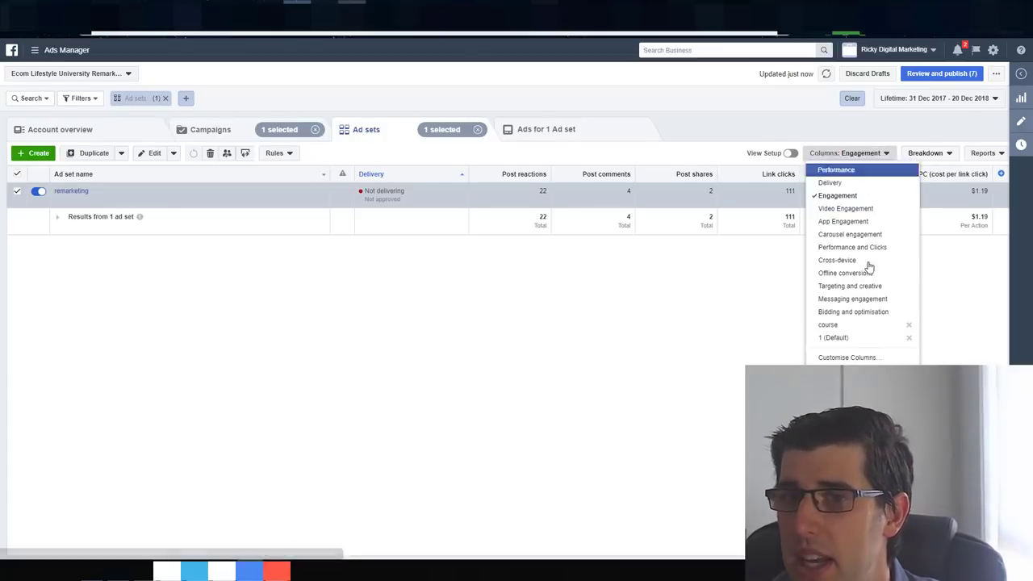
left_click(848, 326)
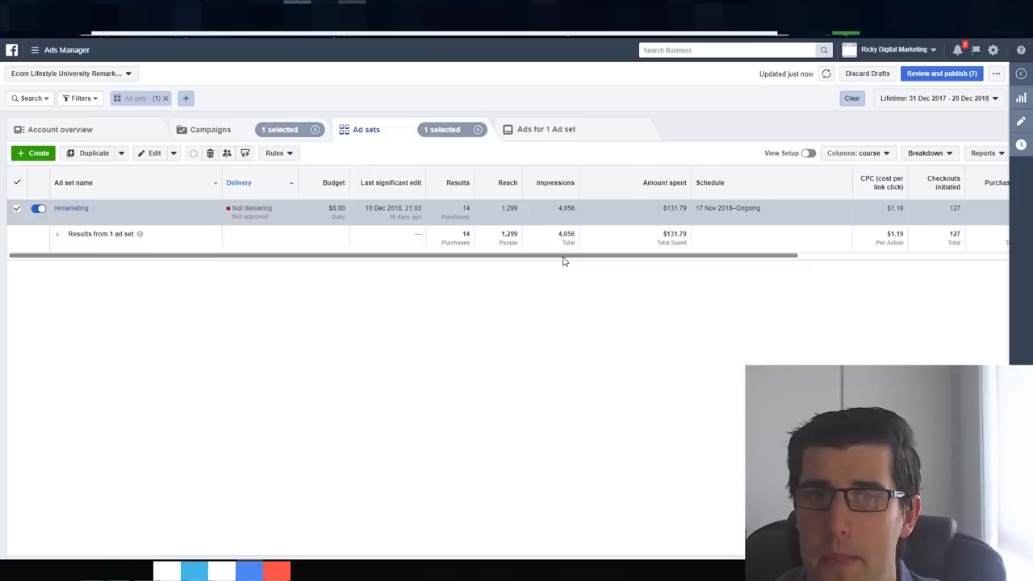
left_click_drag(618, 255, 740, 255)
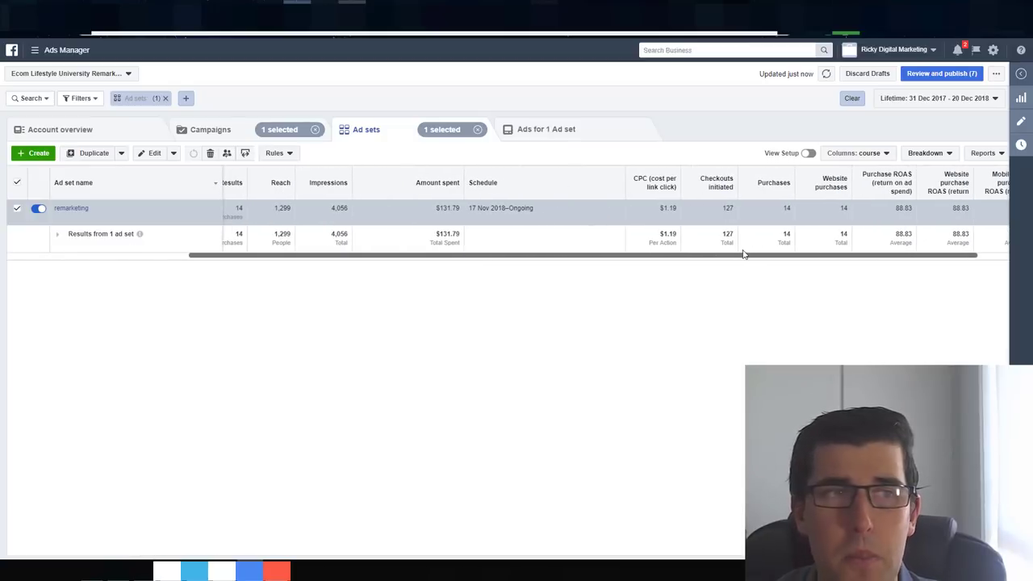
Step: Break the remarketing ad set down by age and gender, showing 25–34 males at 95.83 ROAS
left_click(925, 155)
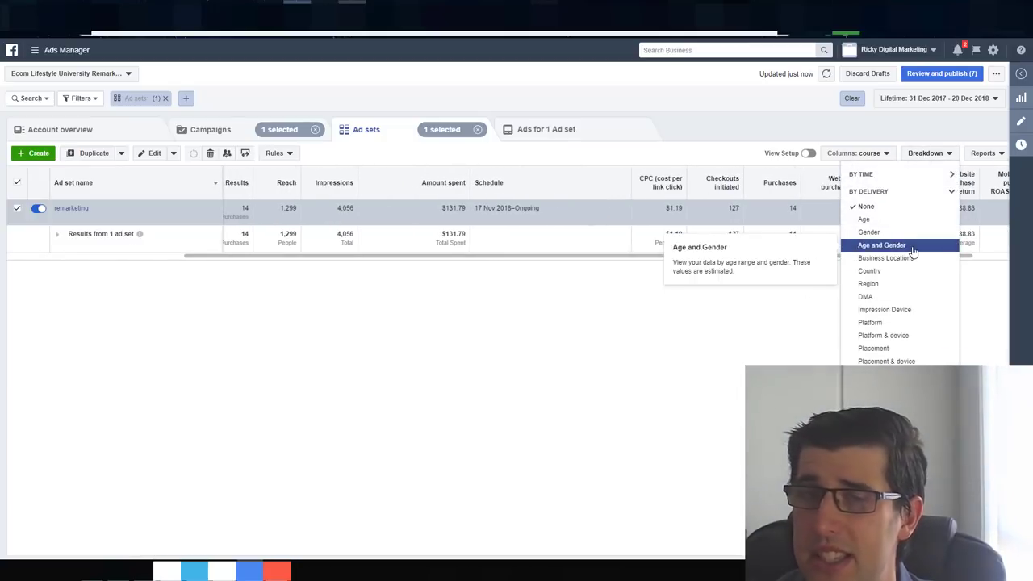
left_click(904, 250)
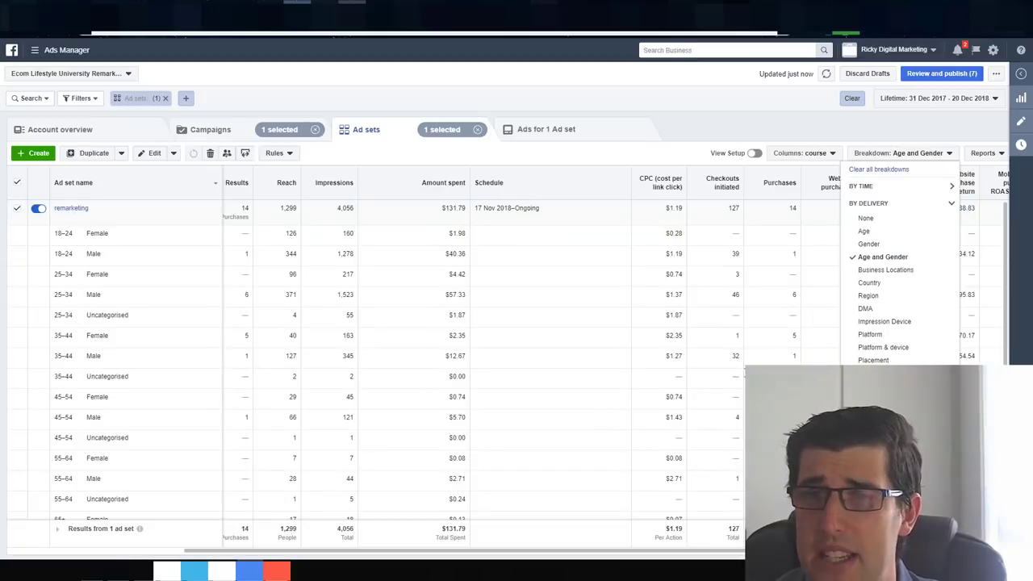
left_click(771, 279)
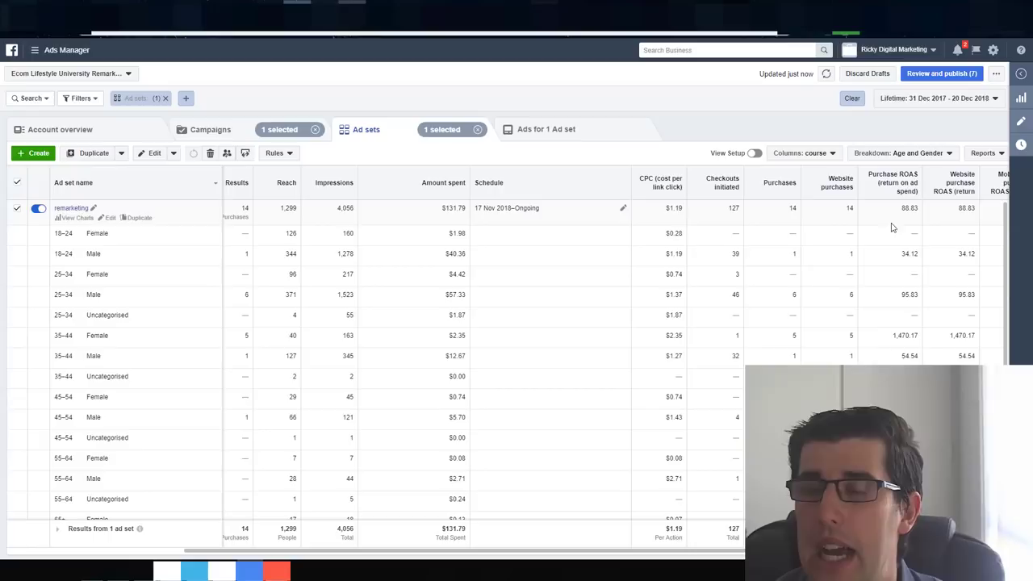
scroll(517, 355, "right", 2)
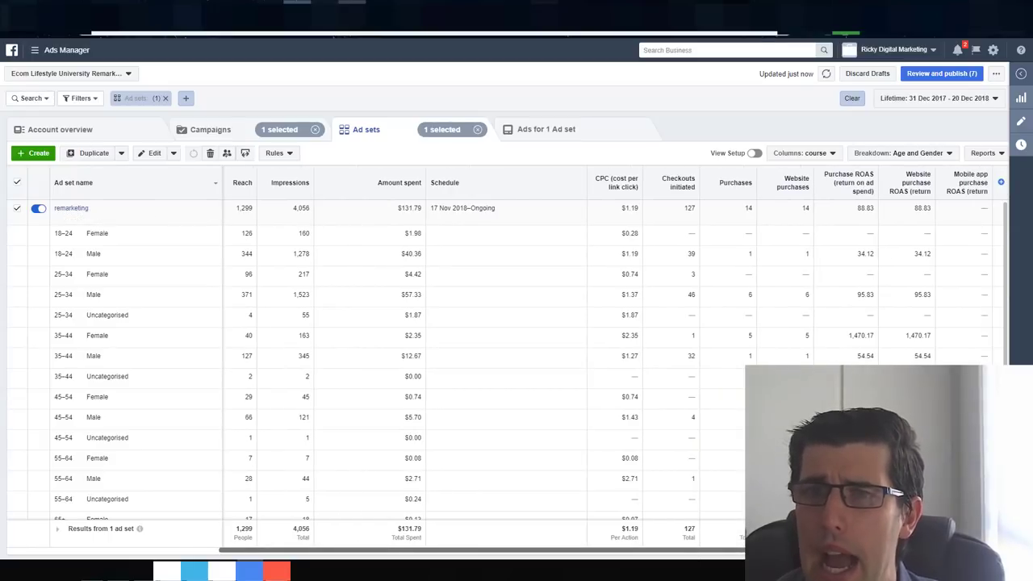
Step: Sort the rows by website purchases, highest first, and note 35–44 Female's 1,470.17 ROAS
left_click(799, 186)
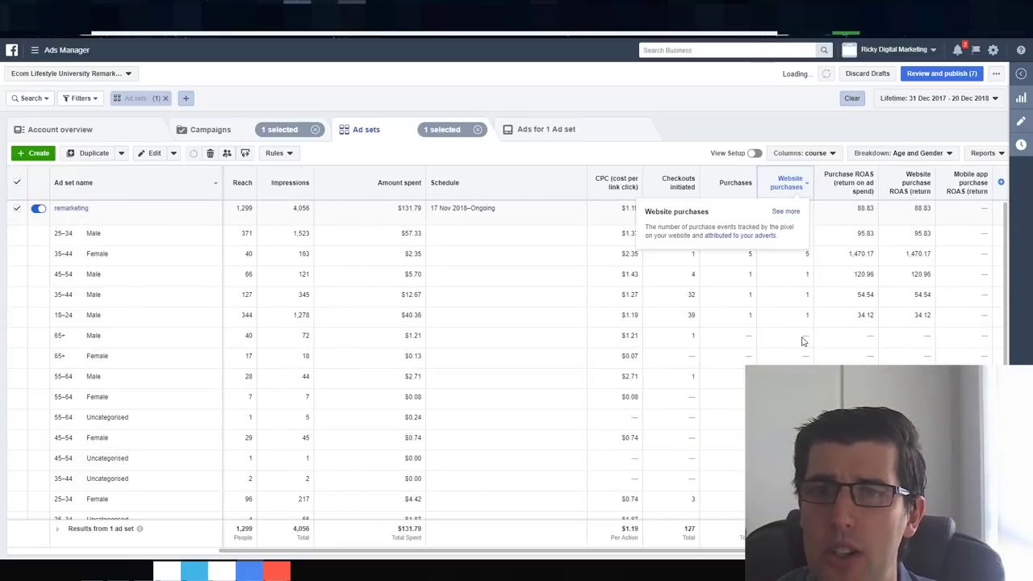
left_click_drag(810, 317, 612, 256)
left_click(638, 257)
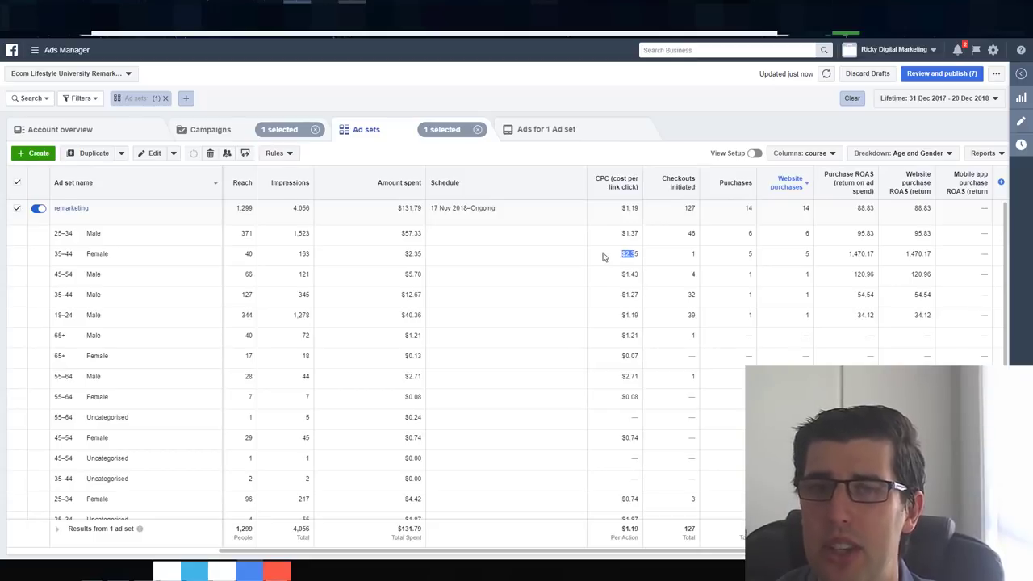
left_click_drag(847, 255, 882, 254)
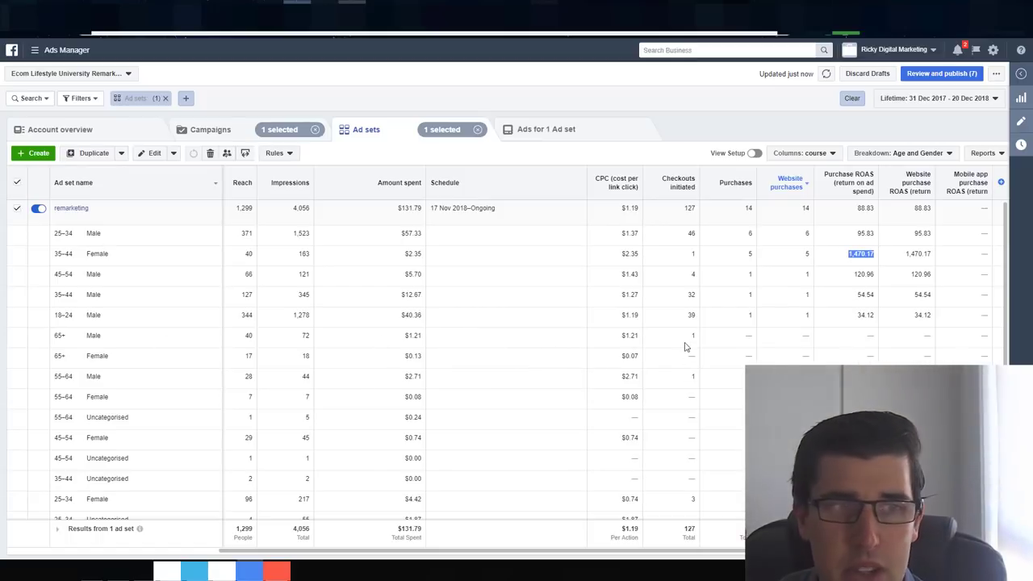
Step: Compare the 65+ Male, 55–64 Male and 25–34 Female rows against the overall 88.83 ROAS
left_click_drag(684, 347, 554, 342)
left_click(661, 382)
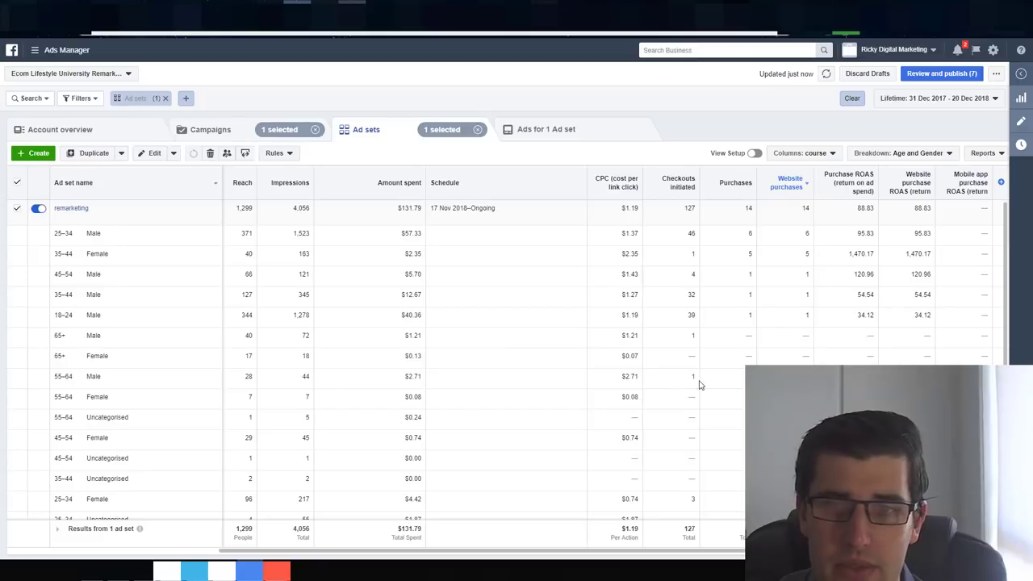
triple_click(700, 385)
left_click_drag(695, 489, 560, 479)
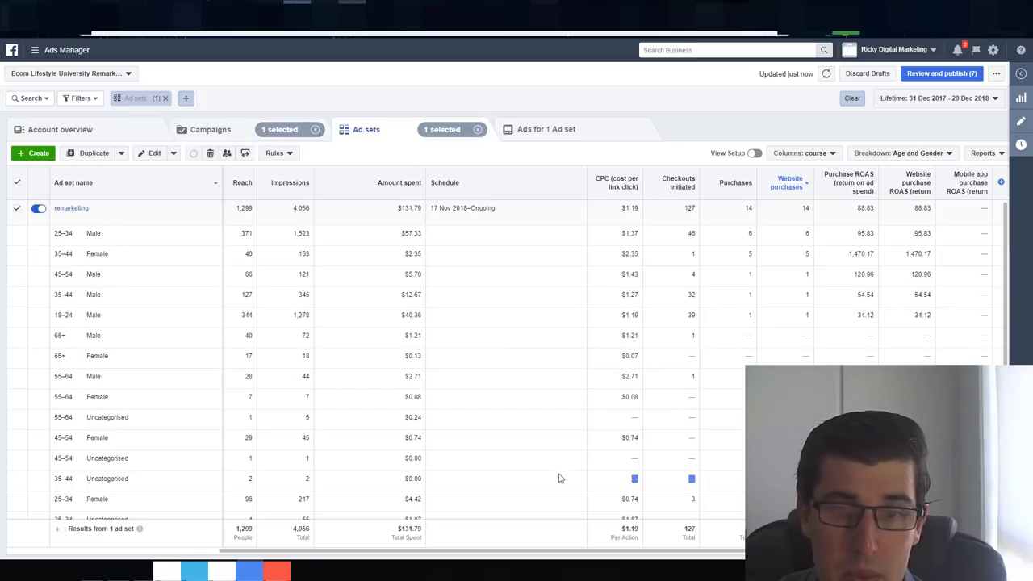
left_click_drag(653, 506, 135, 499)
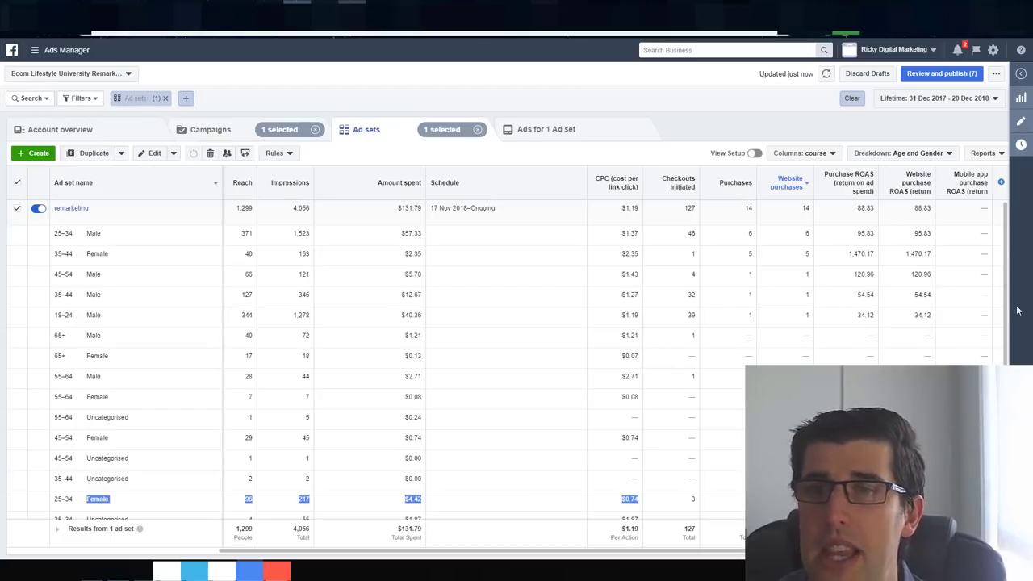
double_click(863, 207)
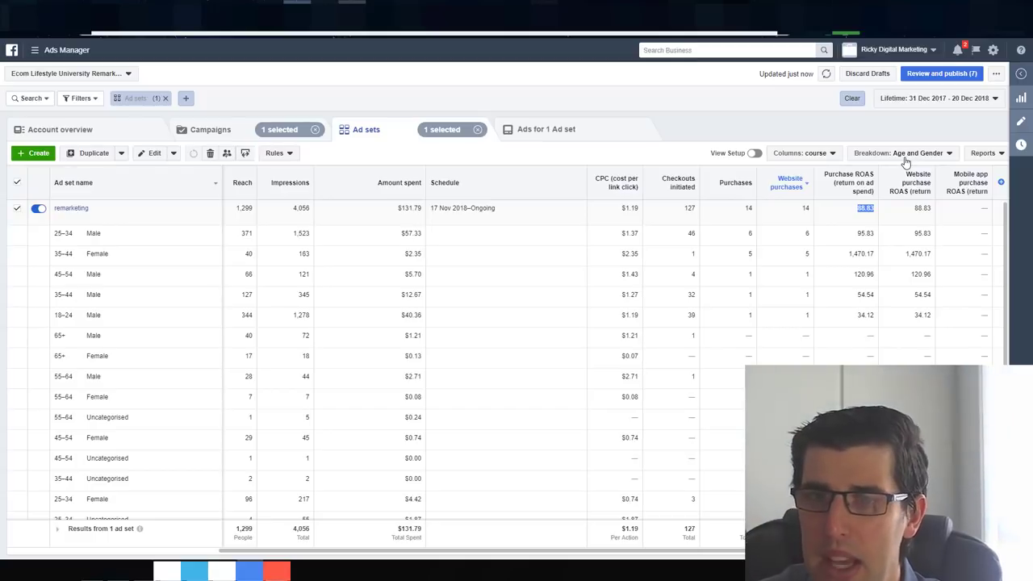
mouse_move(809, 318)
left_mouse_down()
mouse_move(807, 257)
mouse_move(810, 315)
left_mouse_up()
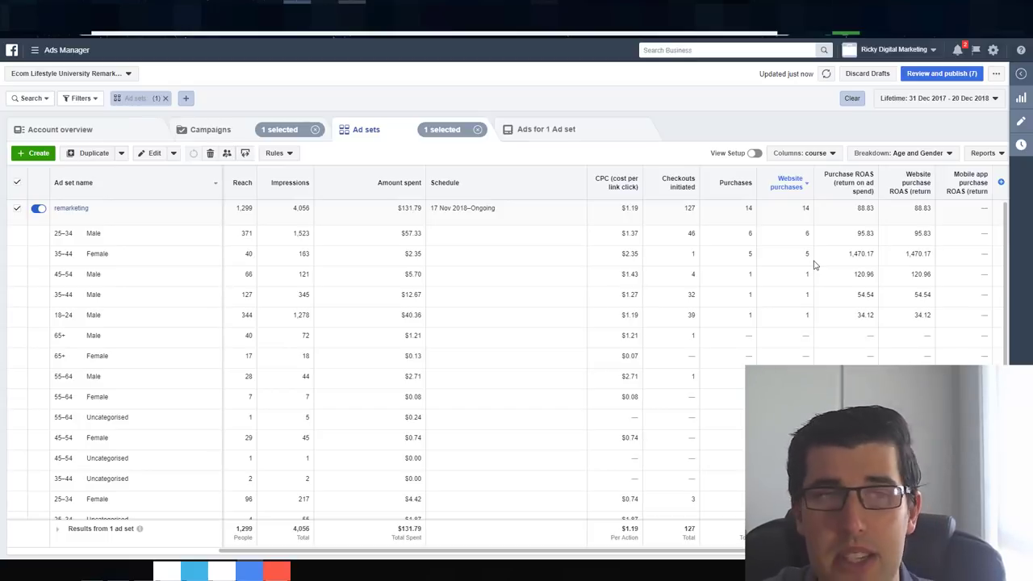
Step: Clear the breakdown and duplicate the remarketing ad set into 5 draft copies
left_click(879, 155)
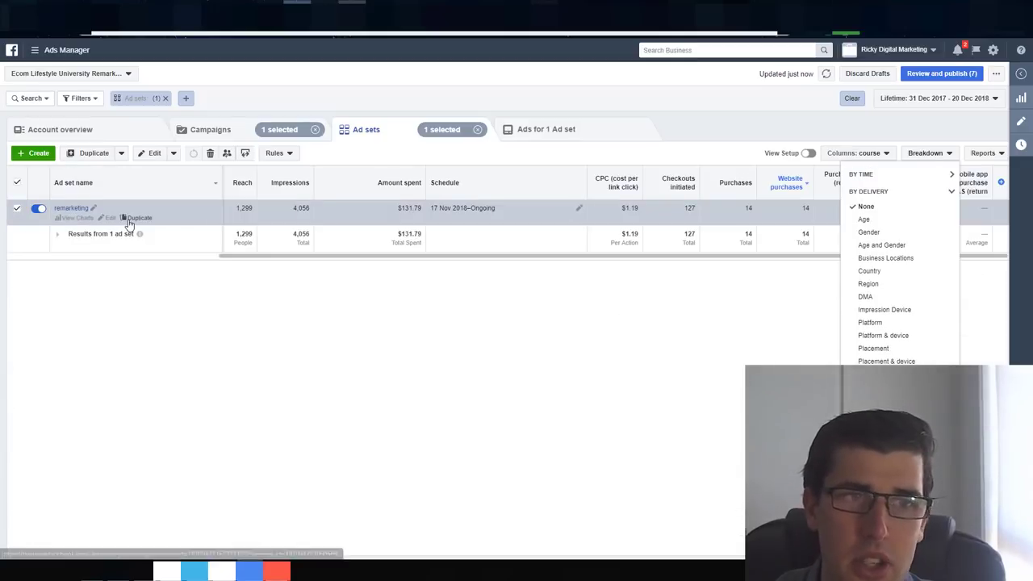
left_click(94, 153)
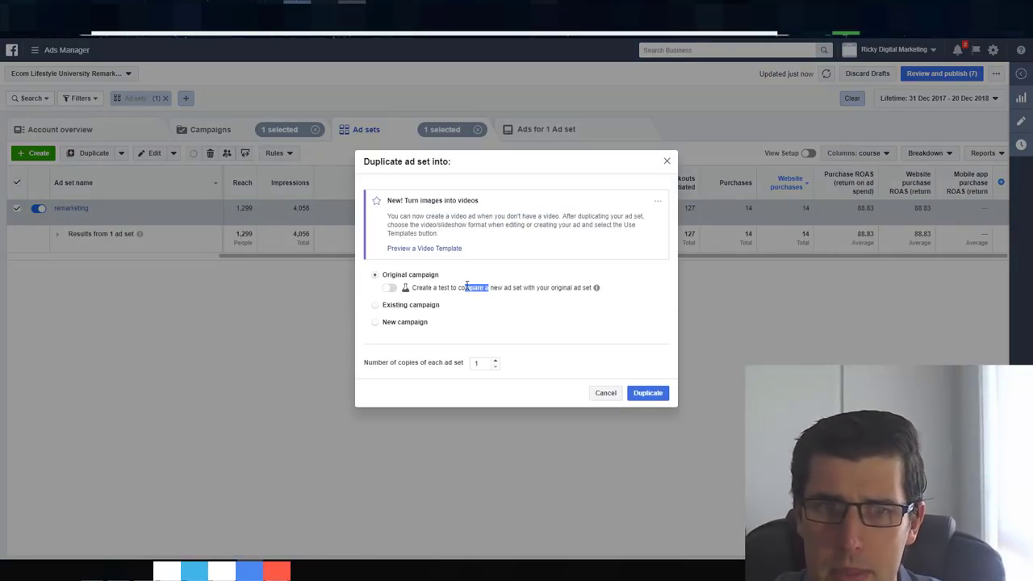
left_click_drag(485, 339, 463, 338)
type("5")
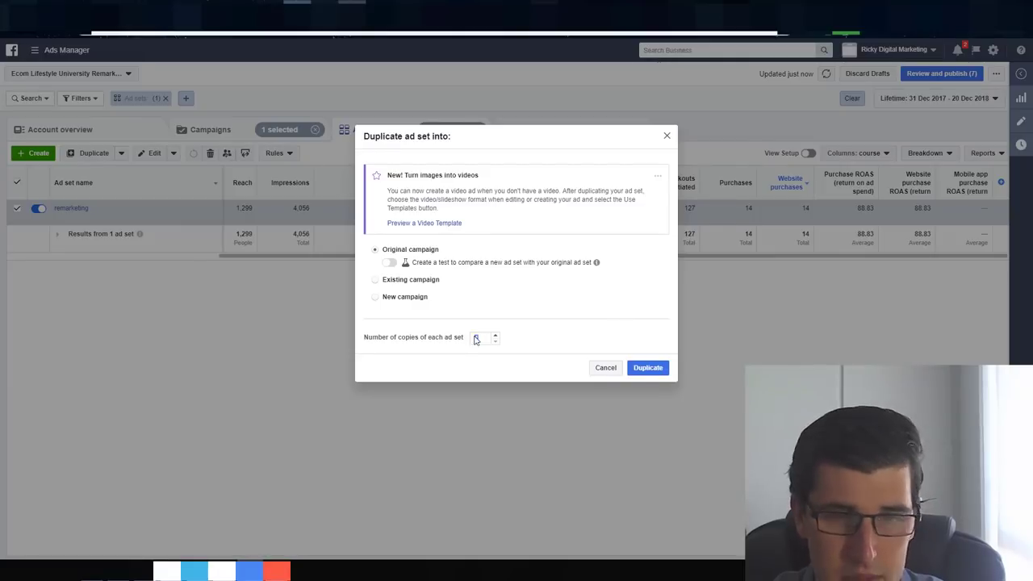
left_click(655, 367)
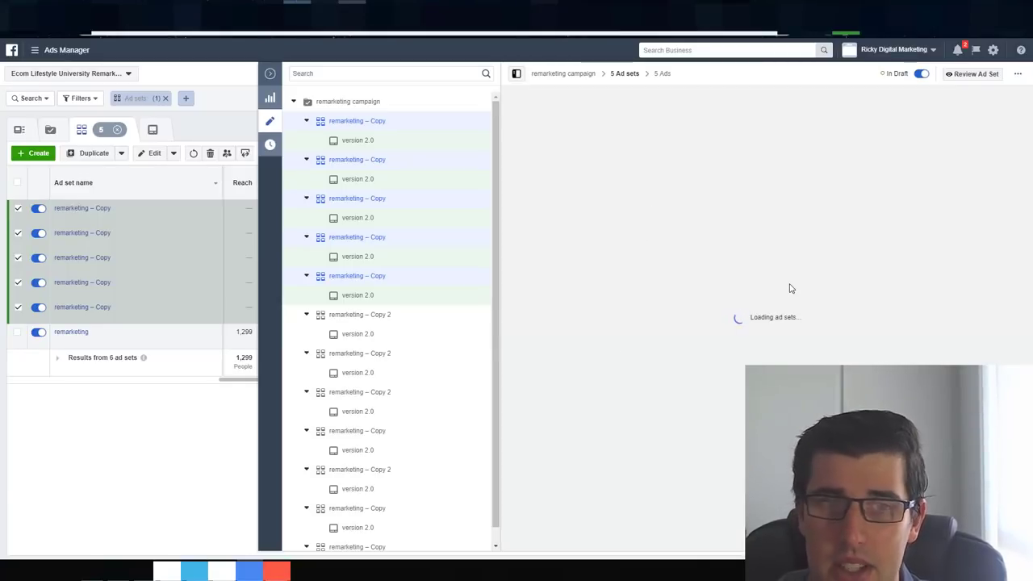
scroll(721, 291, "down", 3)
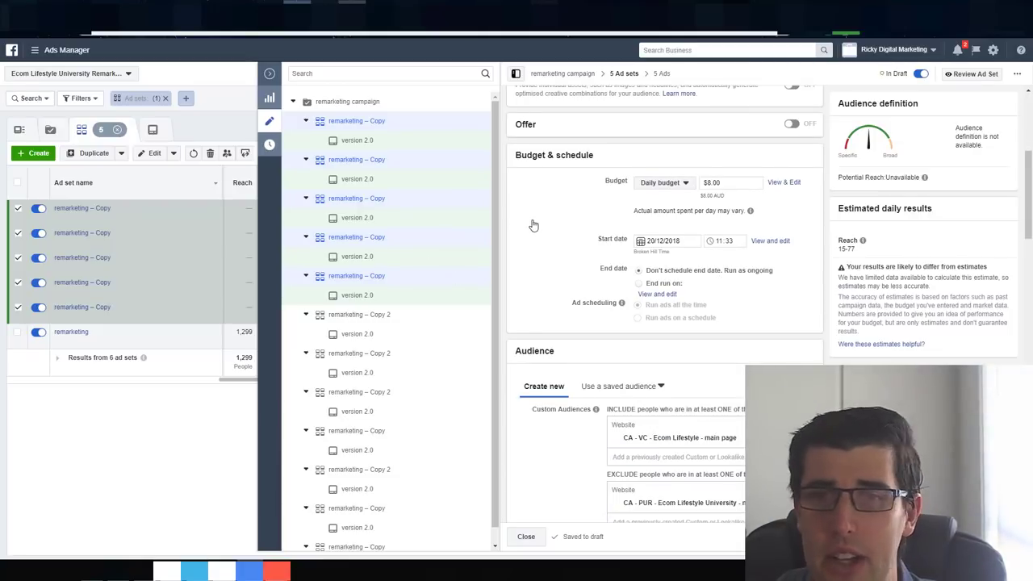
scroll(535, 224, "up", 3)
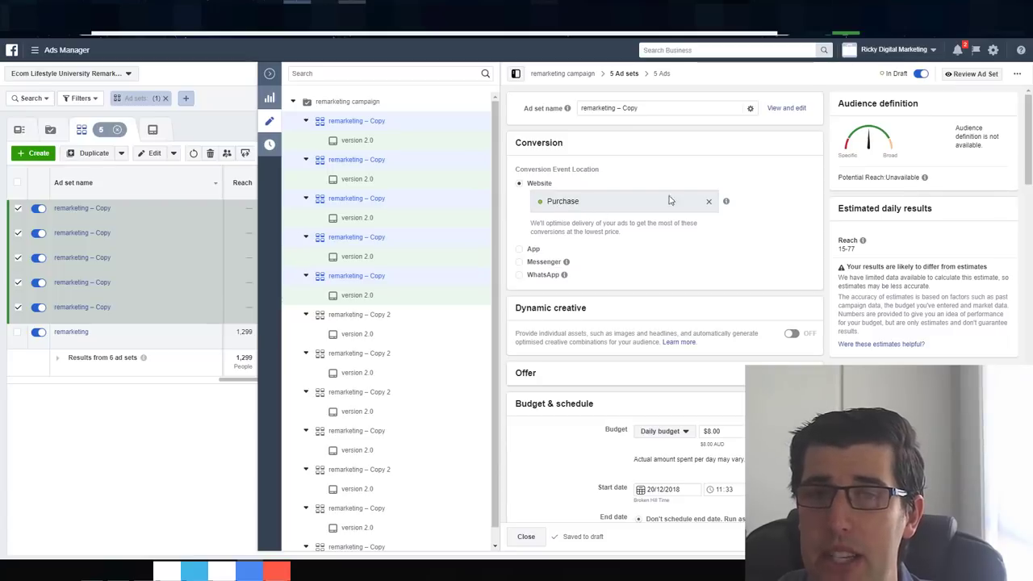
Step: Change the copies' conversion event to Purchase from the Ecom Lifestyle Pixel
left_click(710, 204)
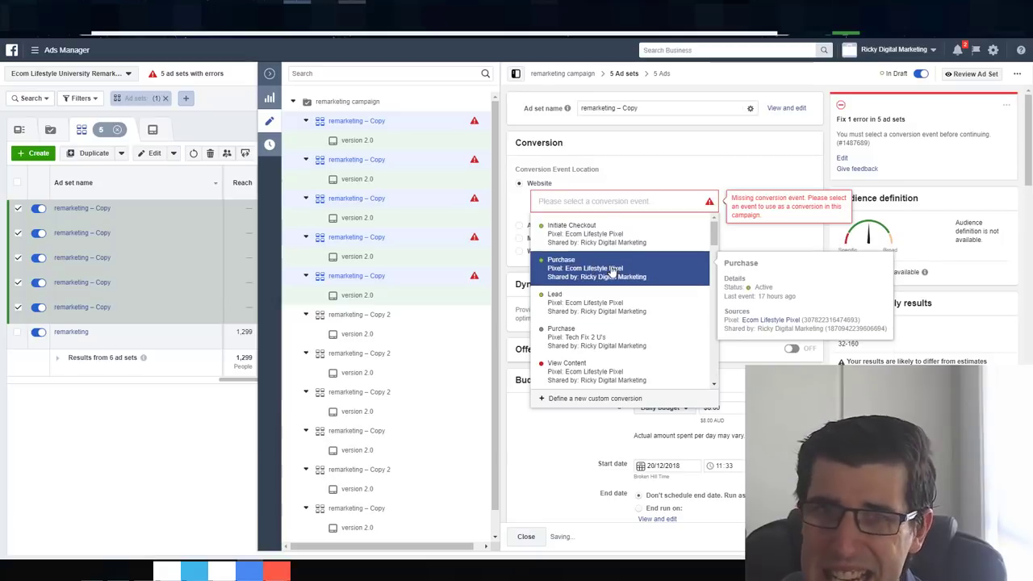
scroll(613, 272, "down", 8)
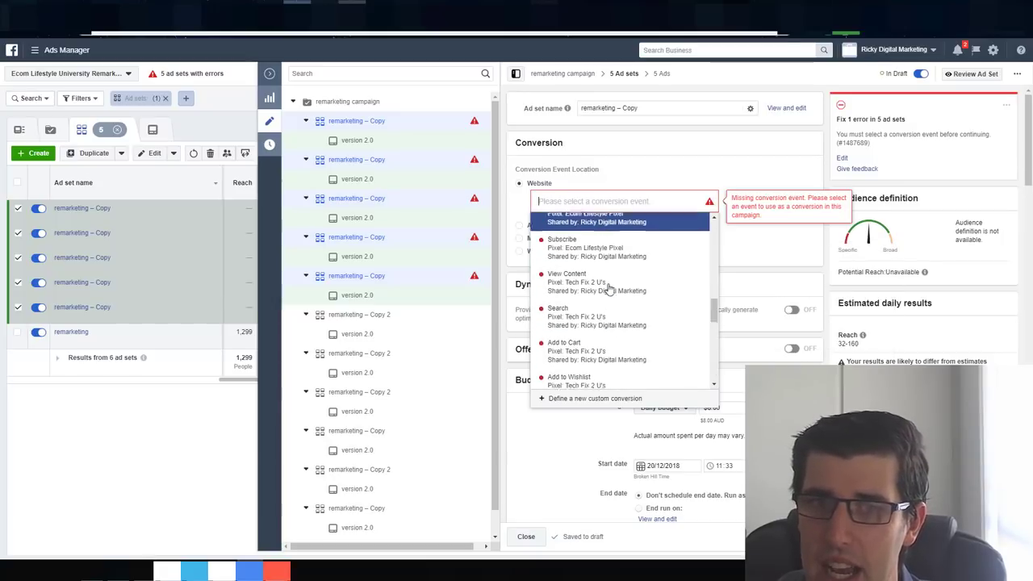
scroll(611, 290, "up", 6)
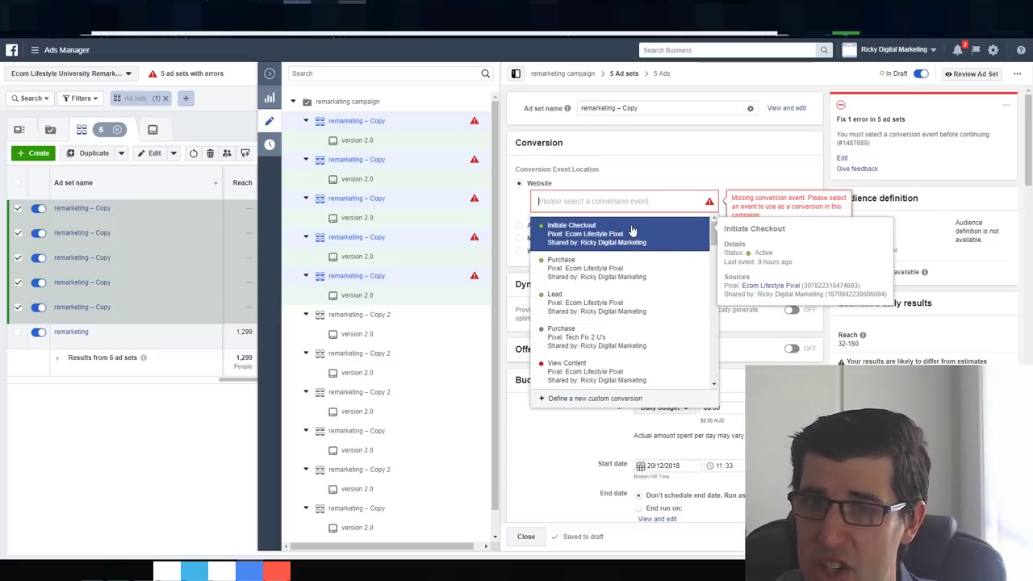
left_click(604, 267)
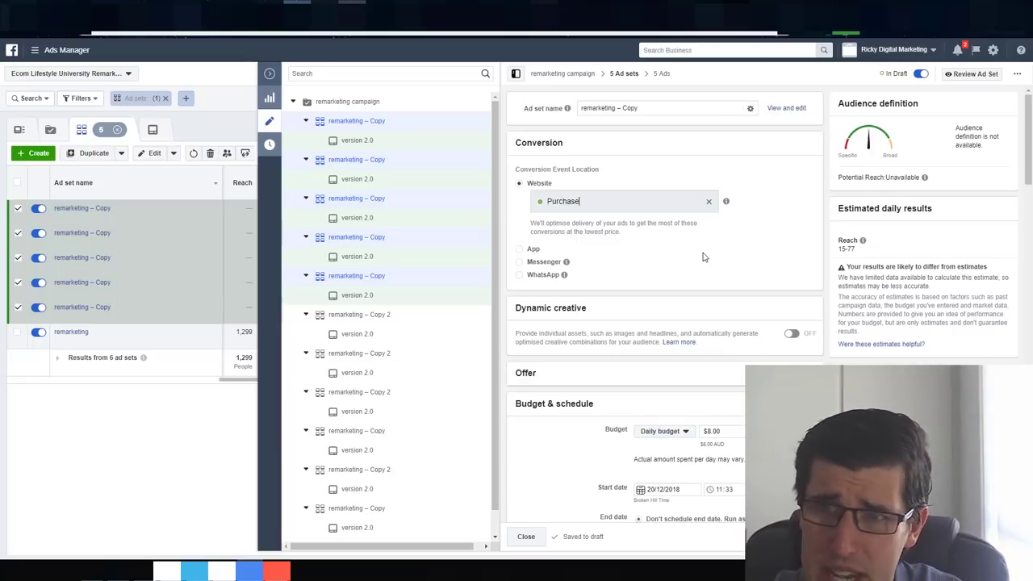
scroll(704, 257, "down", 5)
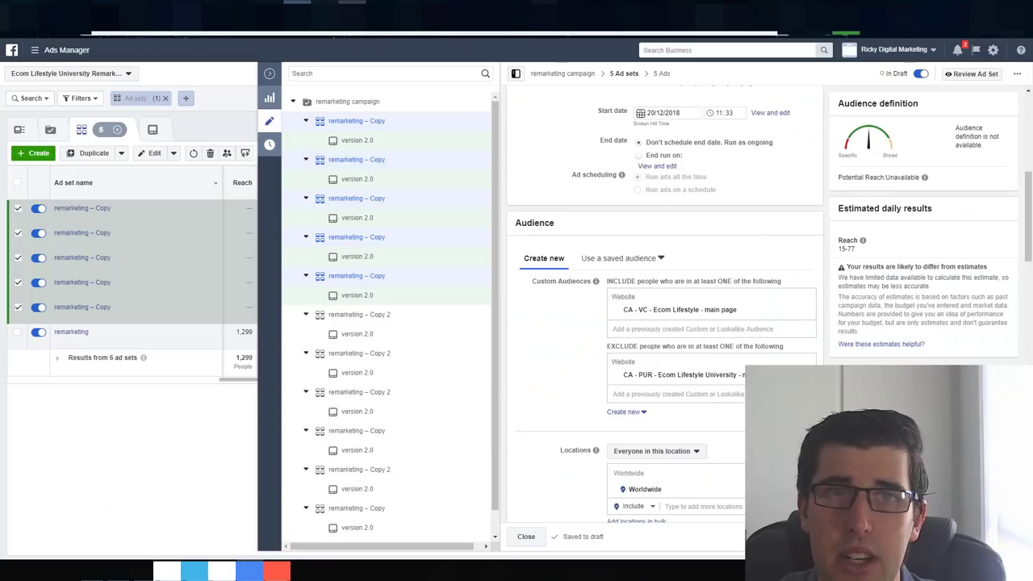
Step: Open the Ads Manager hamburger navigation menu
left_click(34, 50)
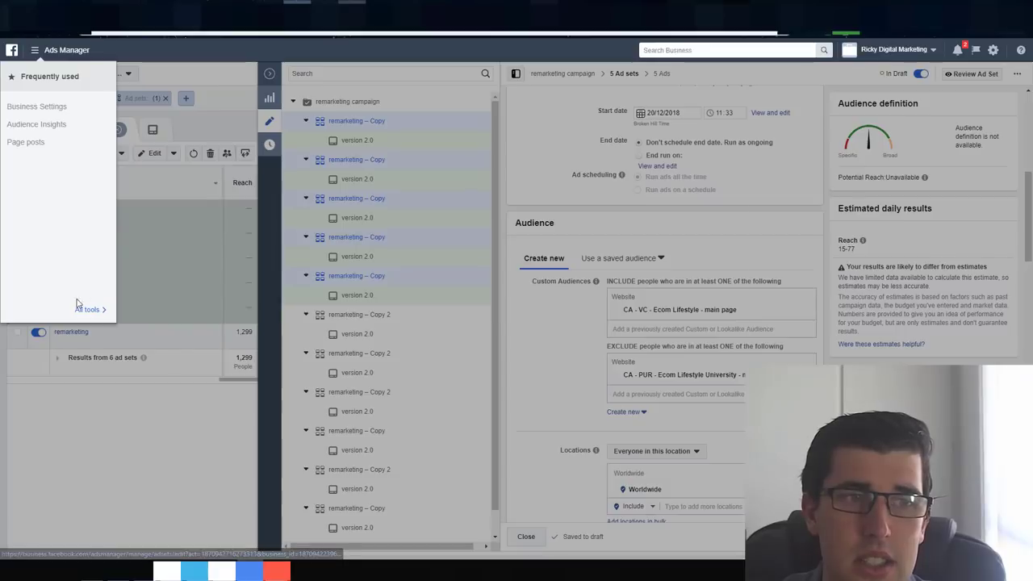
left_click(493, 106)
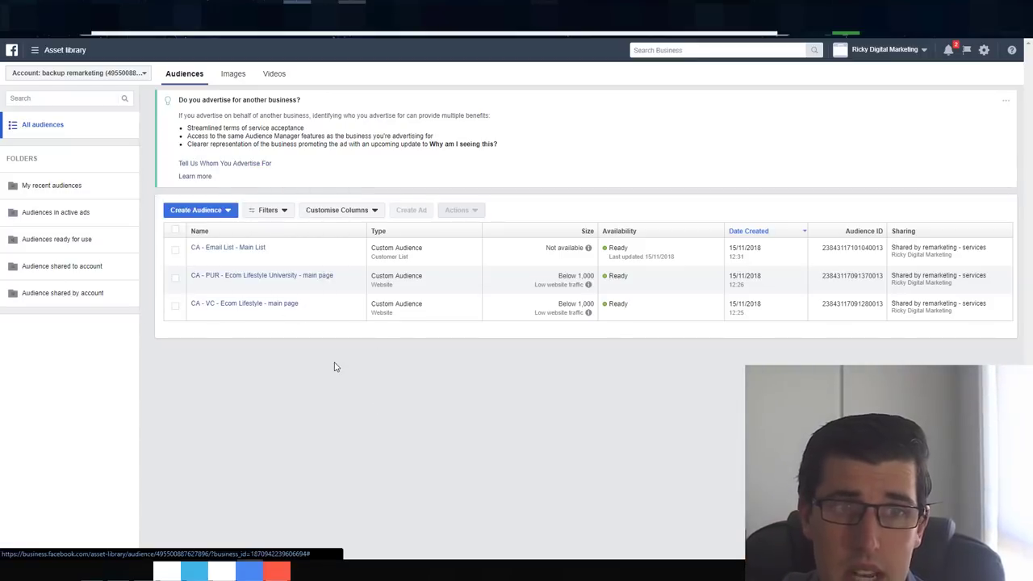
left_click(273, 306)
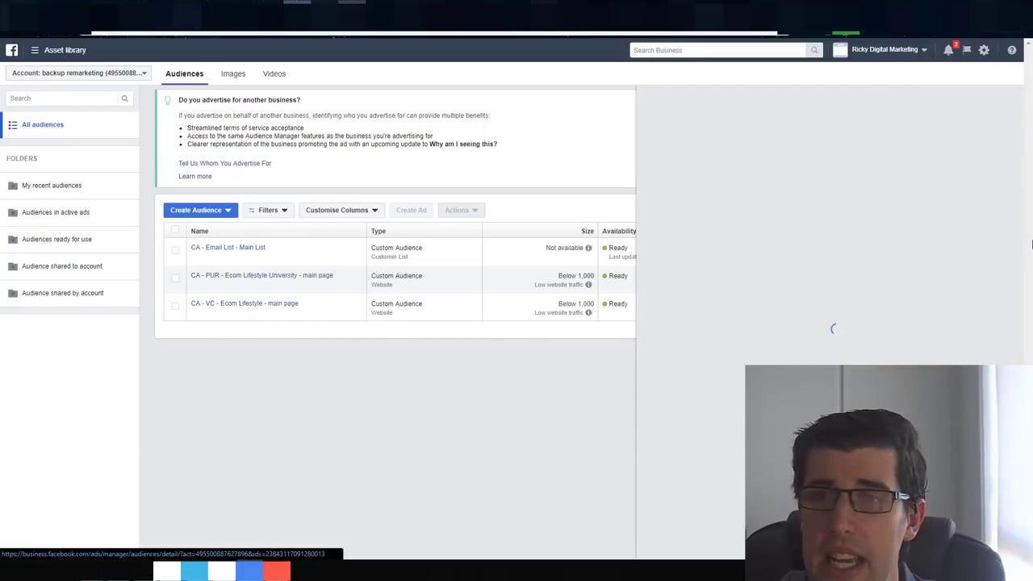
left_click(731, 285)
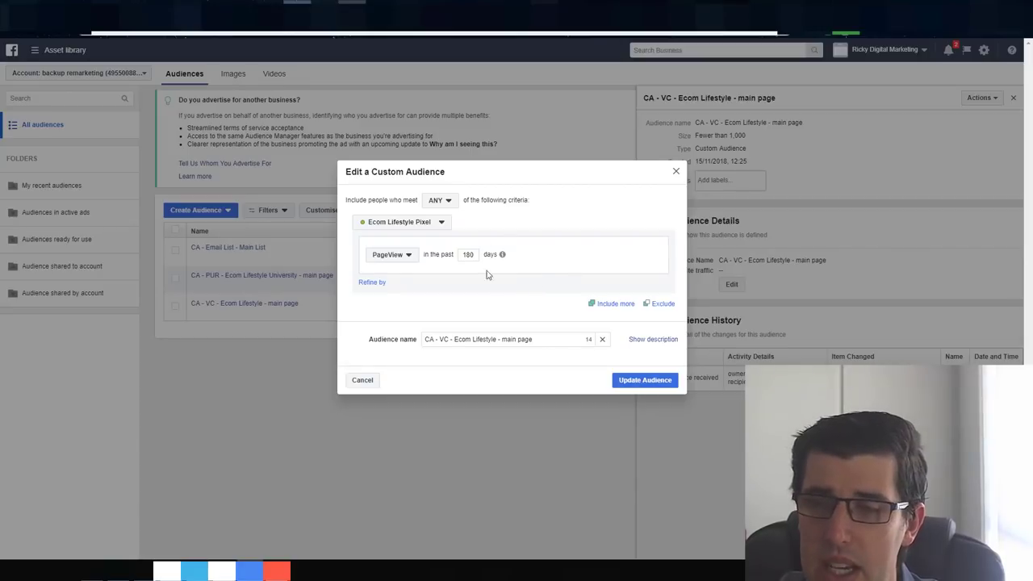
left_click(676, 175)
left_click(1014, 98)
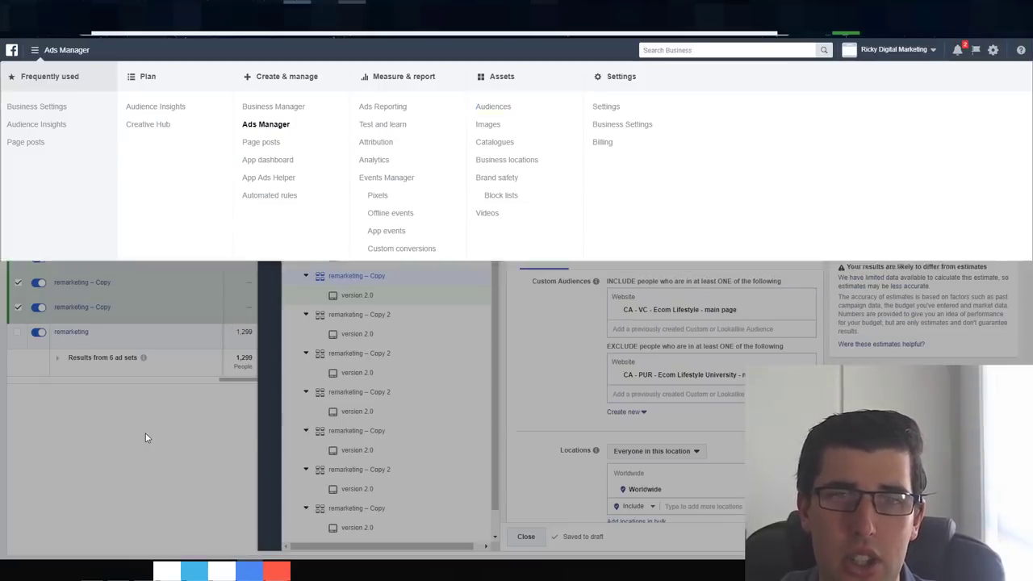
Step: Close the menu and review the copies' Audience and Placement settings
left_click(143, 439)
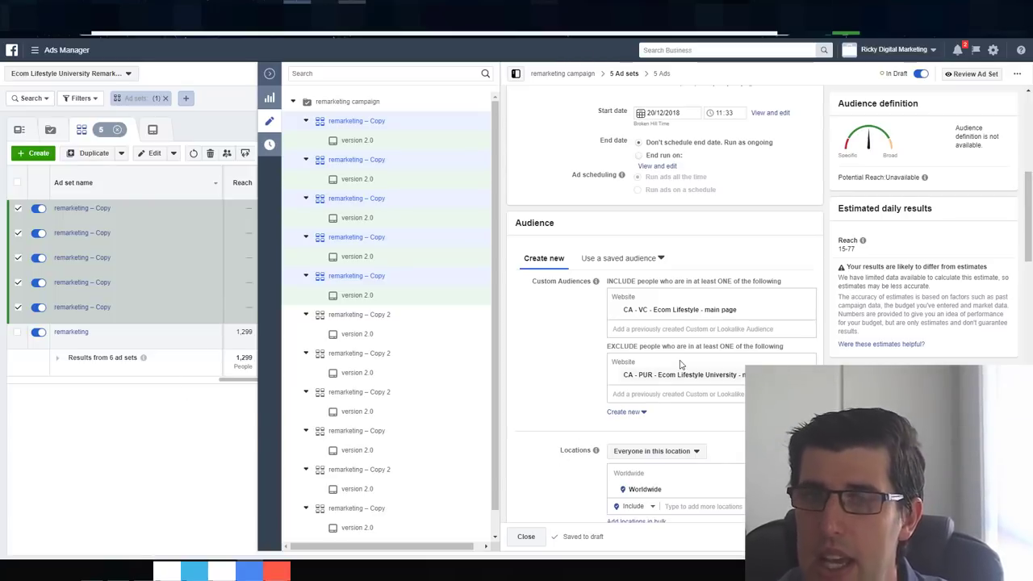
scroll(582, 266, "down", 1)
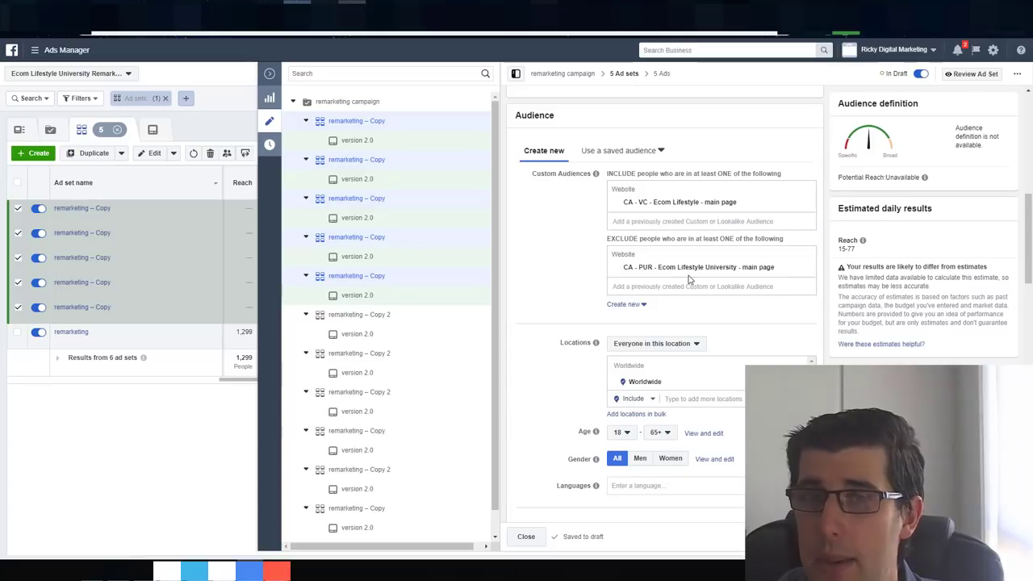
scroll(630, 242, "down", 3)
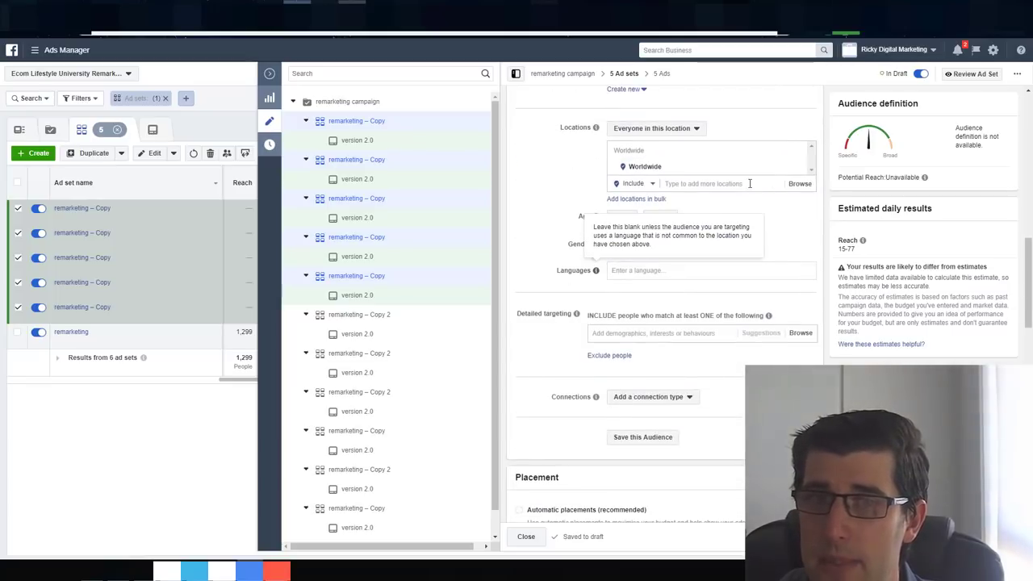
scroll(641, 268, "down", 3)
scroll(673, 313, "down", 3)
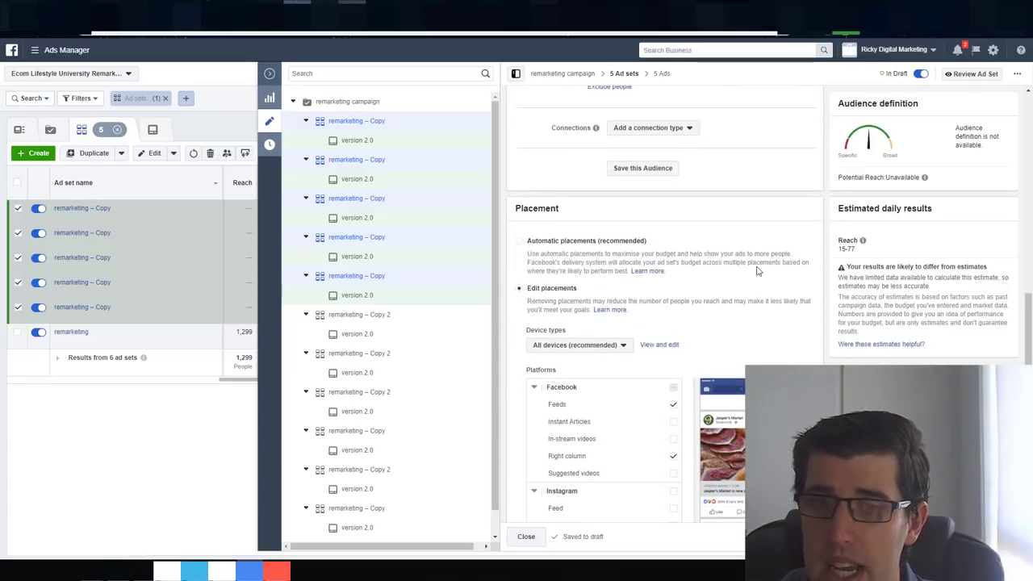
scroll(679, 277, "up", 1)
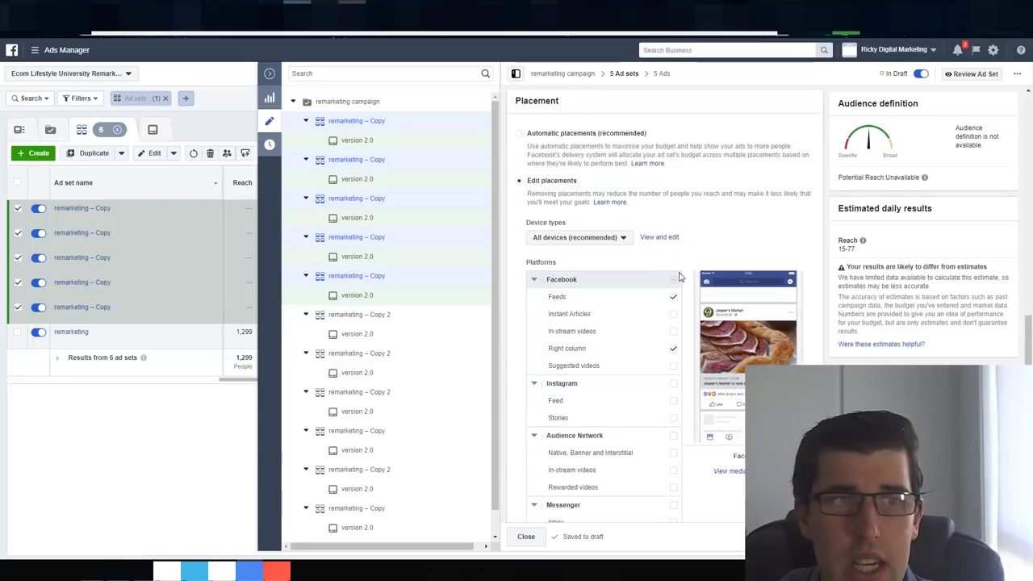
Step: Collapse the editor and break down the remarketing ad set's results by Placement
left_click(271, 73)
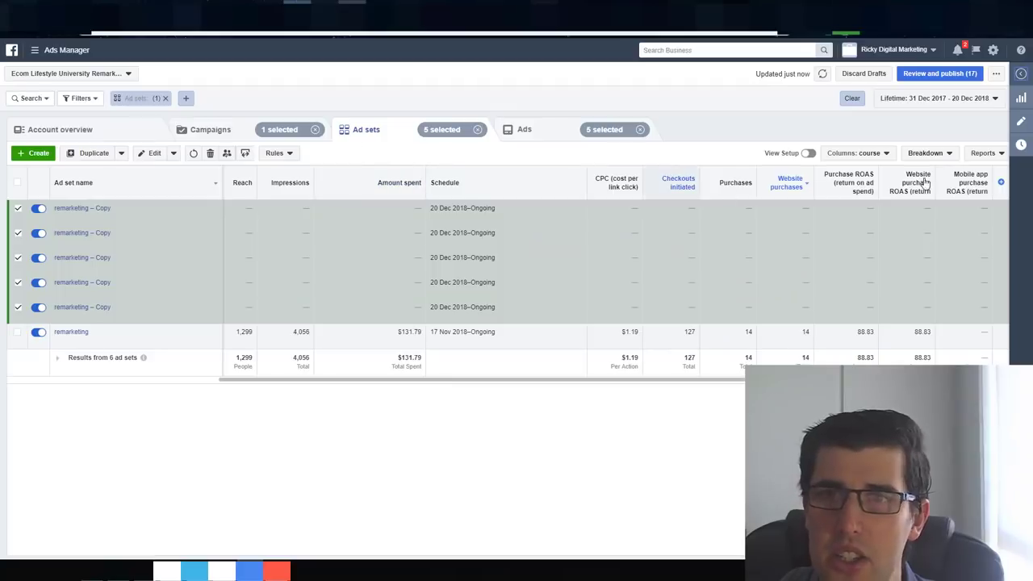
left_click(926, 152)
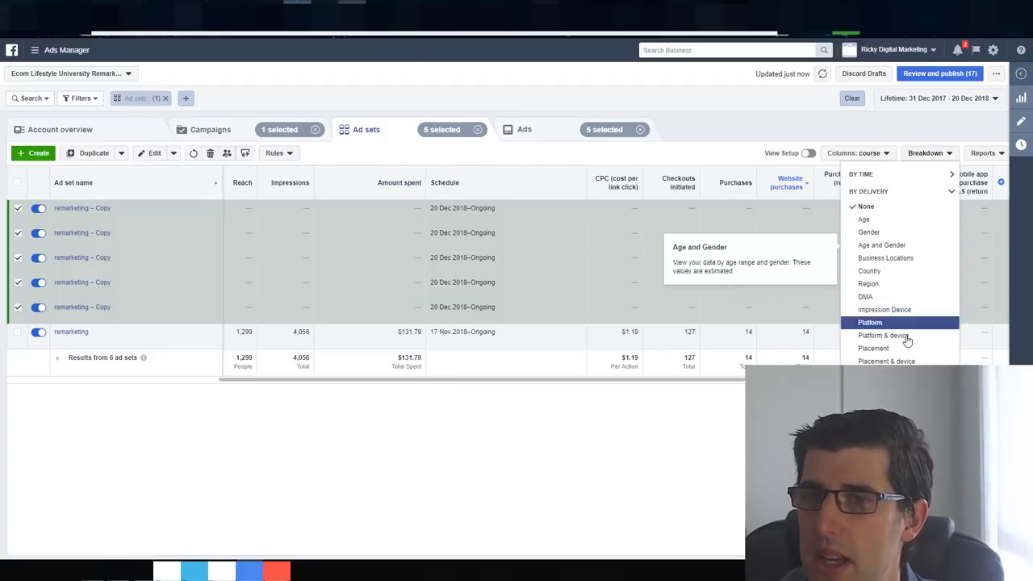
left_click(894, 349)
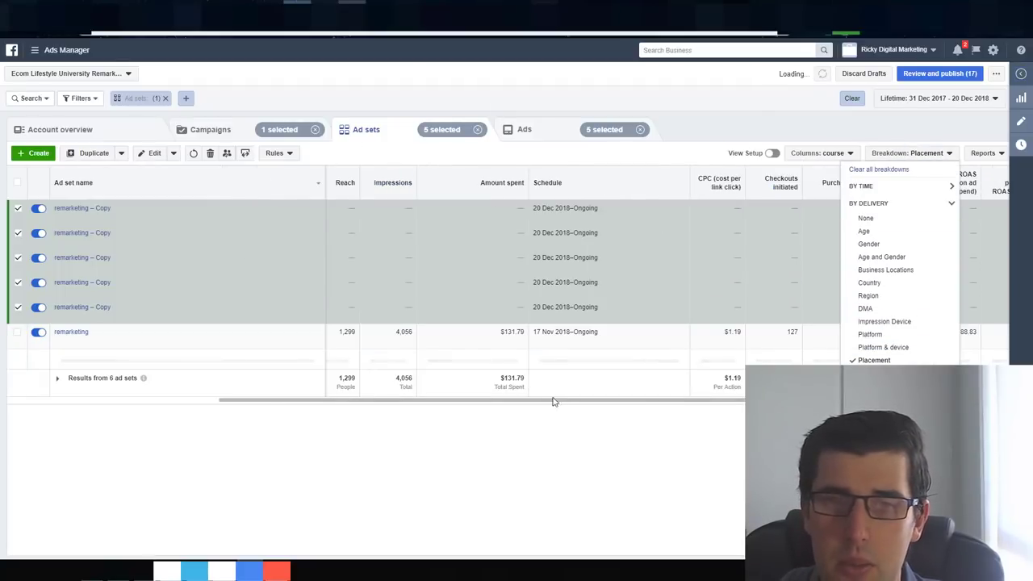
left_click(592, 388)
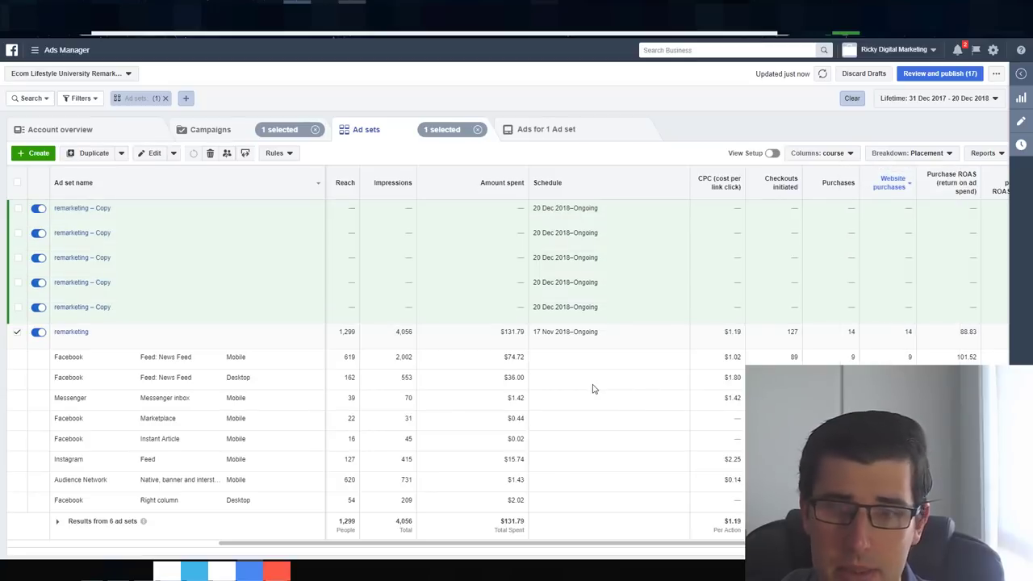
Step: Point out Instagram Feed's 4 checkouts, Facebook purchases and the $1.42 Messenger spend
scroll(531, 357, "right", 3)
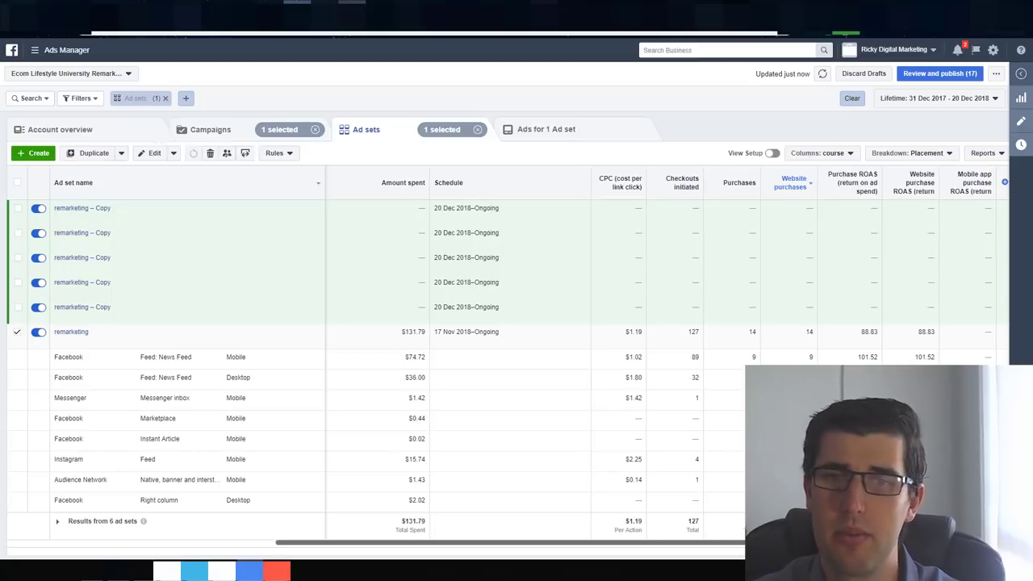
scroll(738, 440, "left", 1)
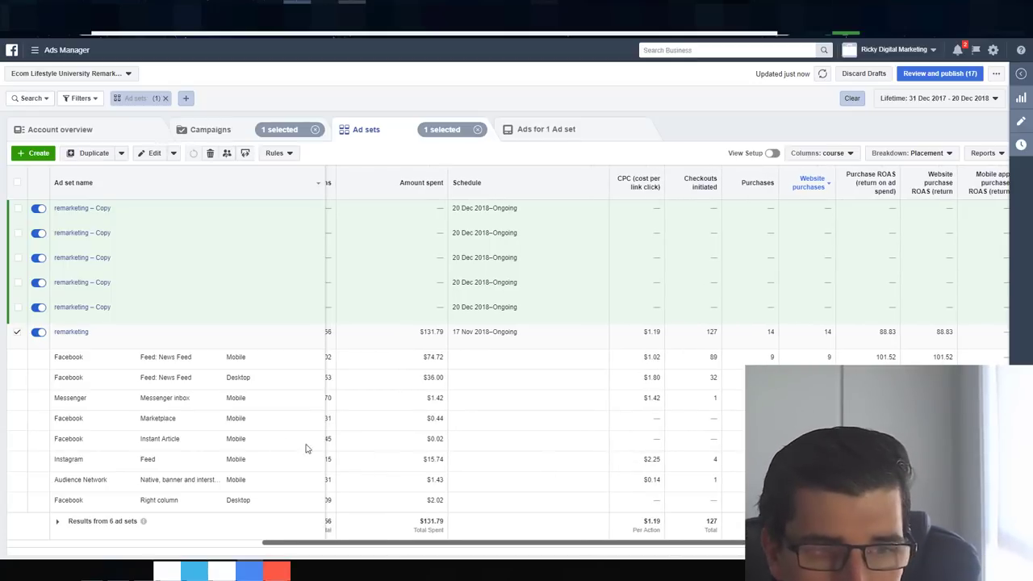
left_click_drag(140, 459, 643, 466)
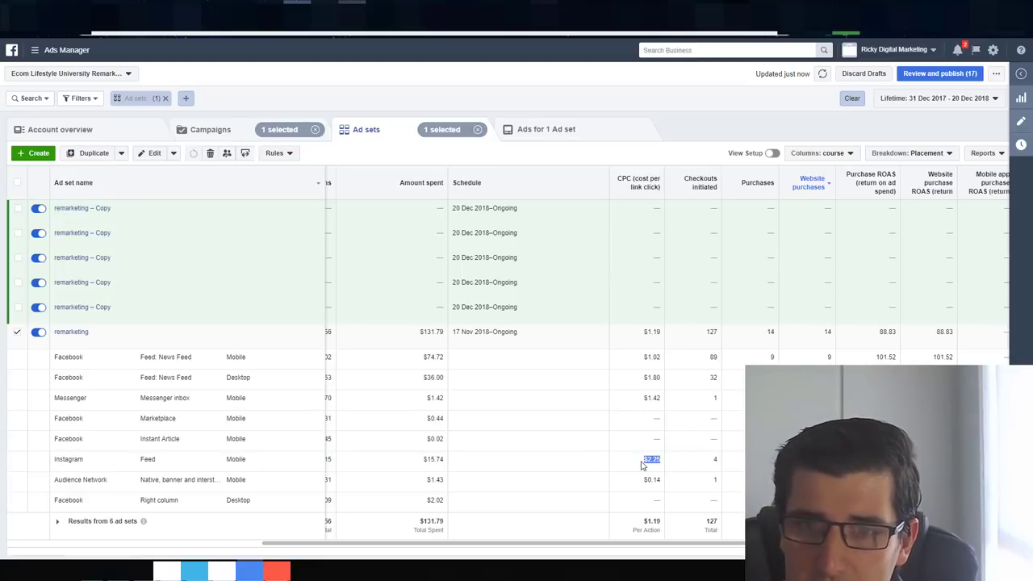
double_click(716, 466)
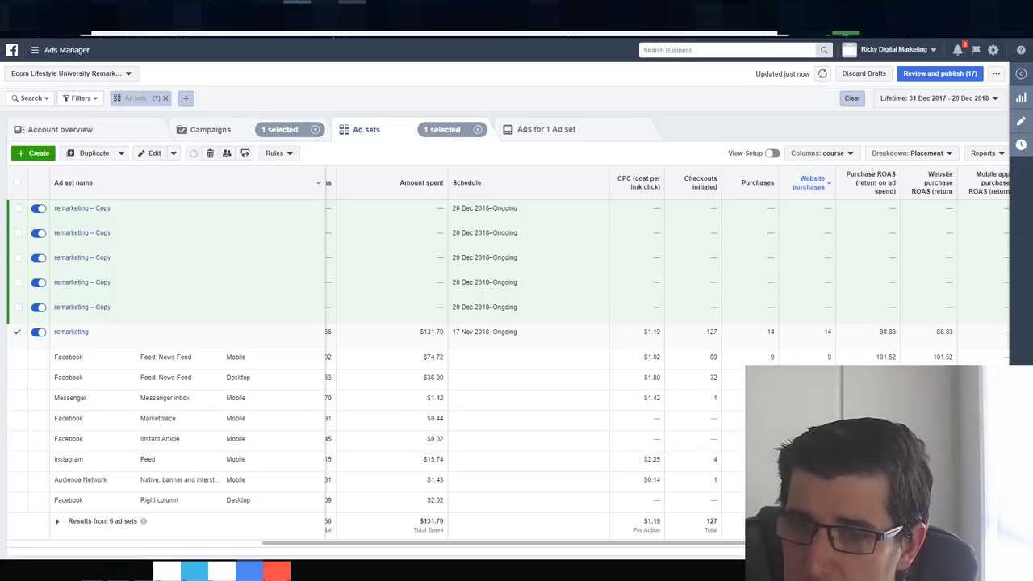
left_click_drag(807, 380, 826, 360)
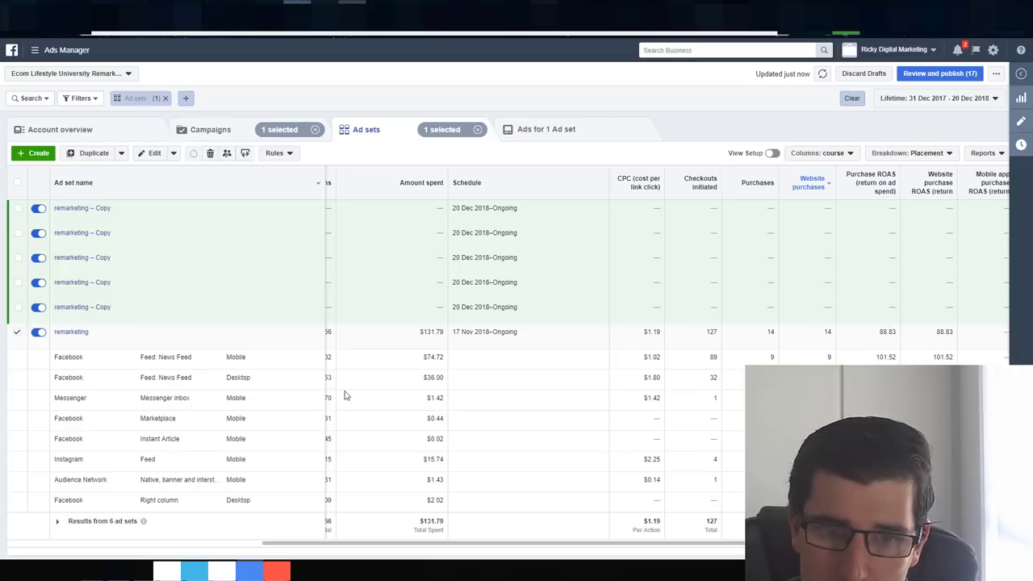
left_click_drag(428, 400, 454, 413)
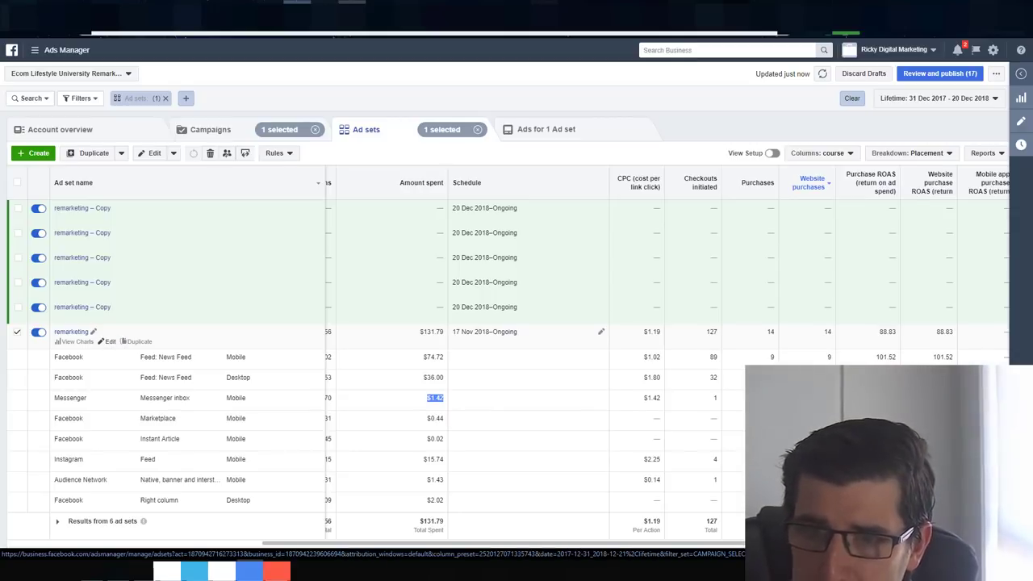
Step: Look through the remarketing ad set's settings, then collapse the Edit pane
left_click(107, 341)
scroll(732, 297, "down", 10)
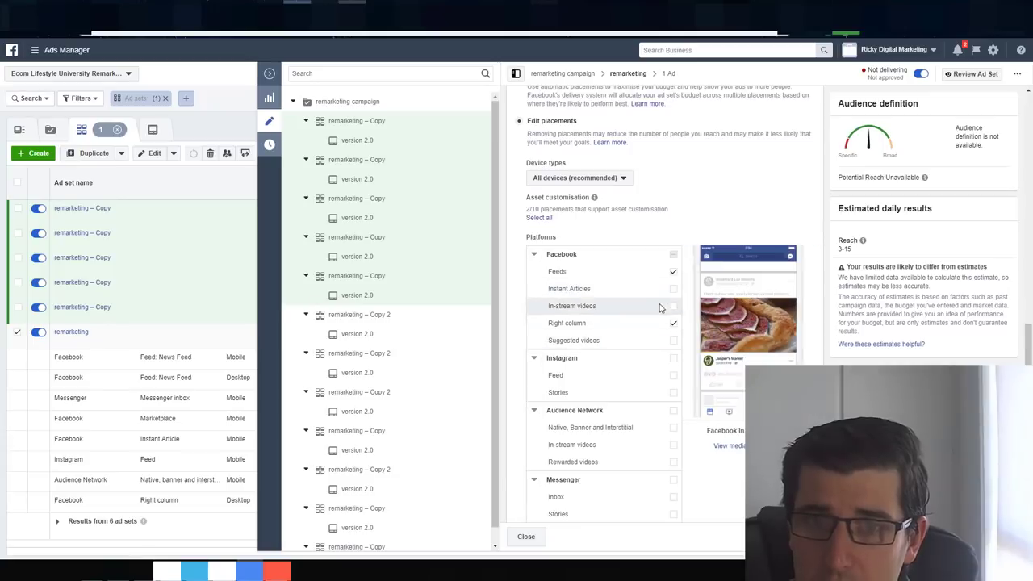
left_click(673, 324)
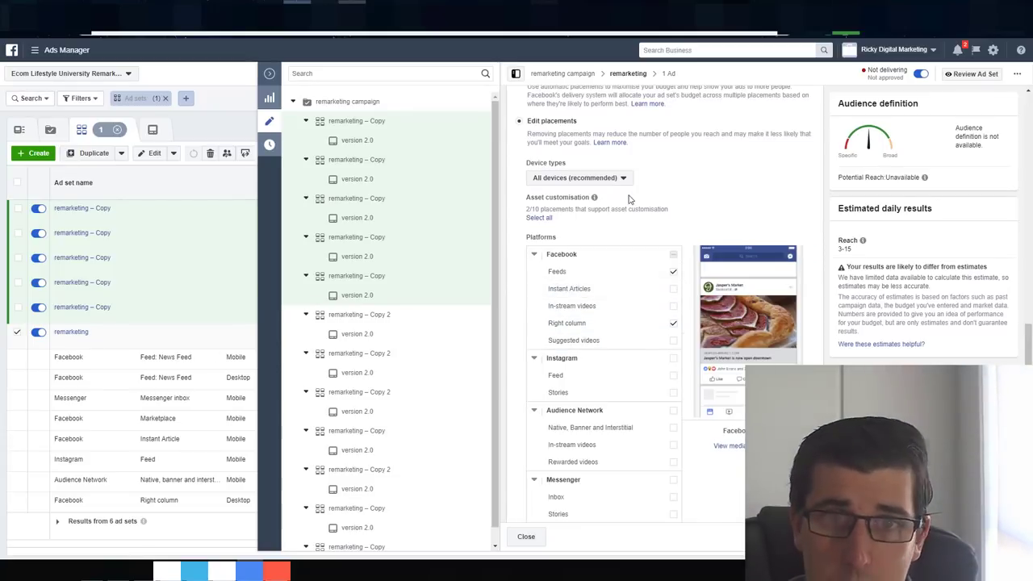
scroll(670, 199, "down", 5)
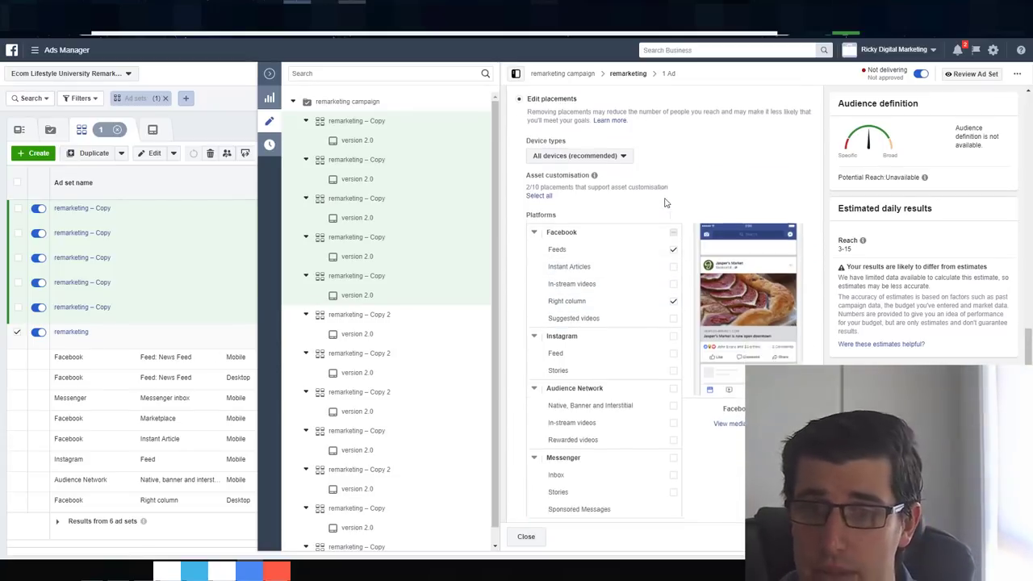
scroll(707, 367, "down", 3)
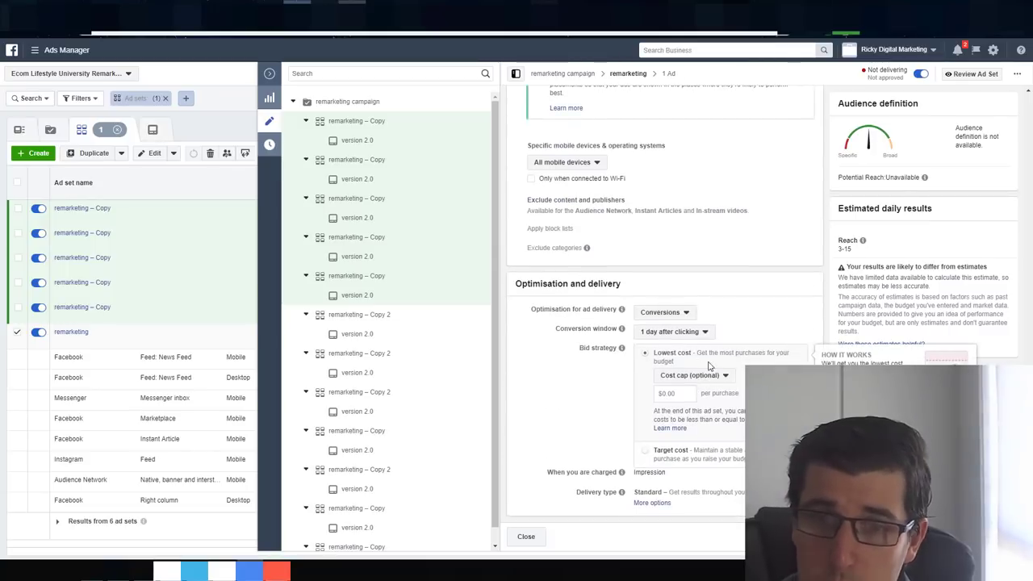
left_click(269, 74)
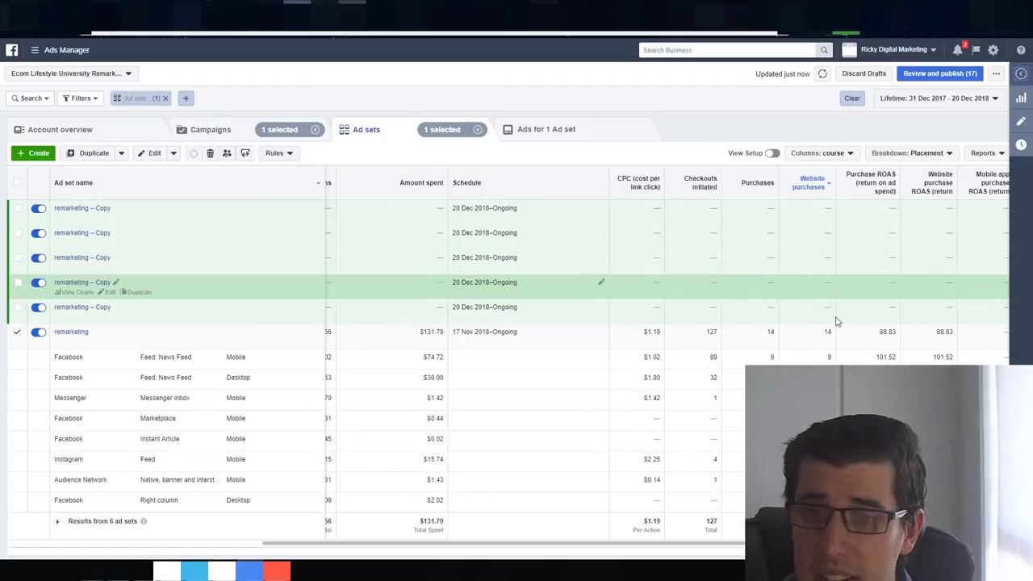
Step: Break down by Impression Device and highlight Android Smartphone purchases, ROAS, CPC and Desktop's 32 checkouts
left_click(922, 153)
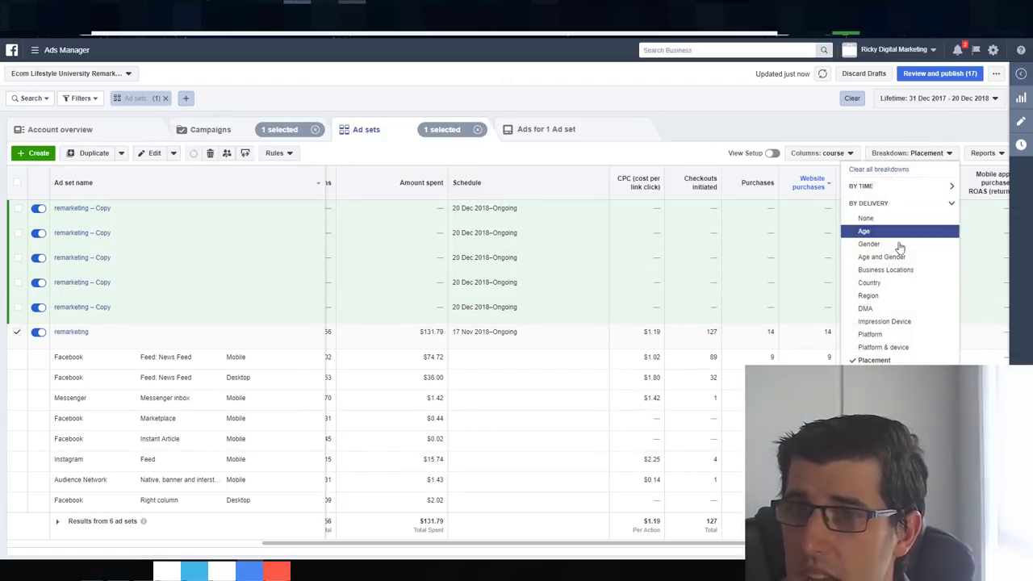
left_click(903, 323)
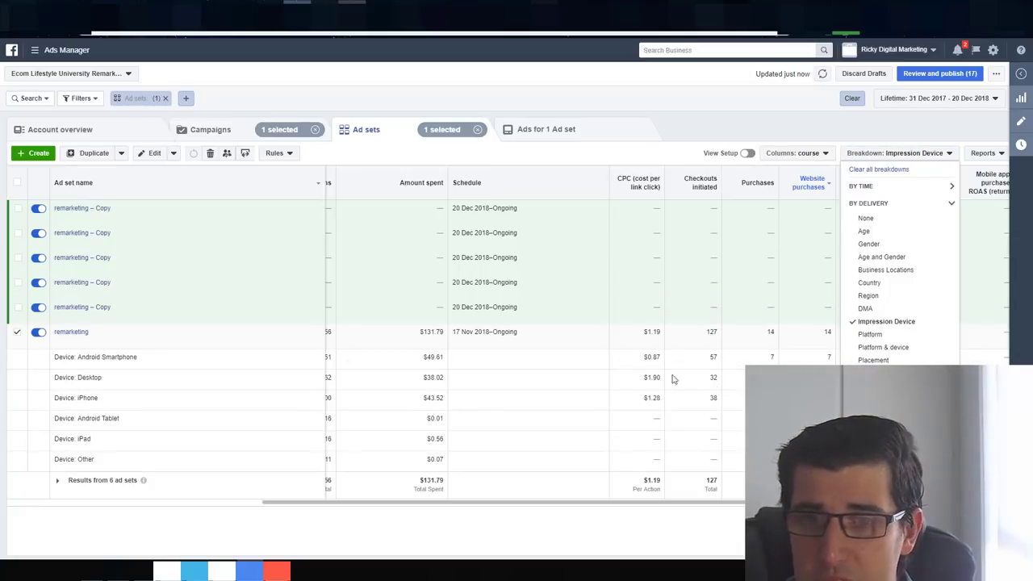
left_click(652, 384)
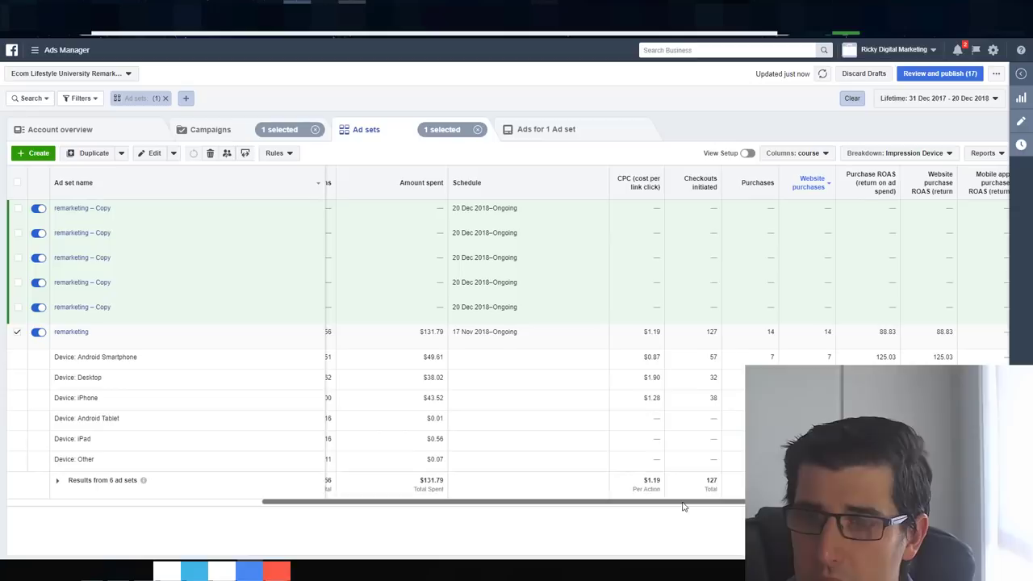
left_click_drag(683, 504, 715, 511)
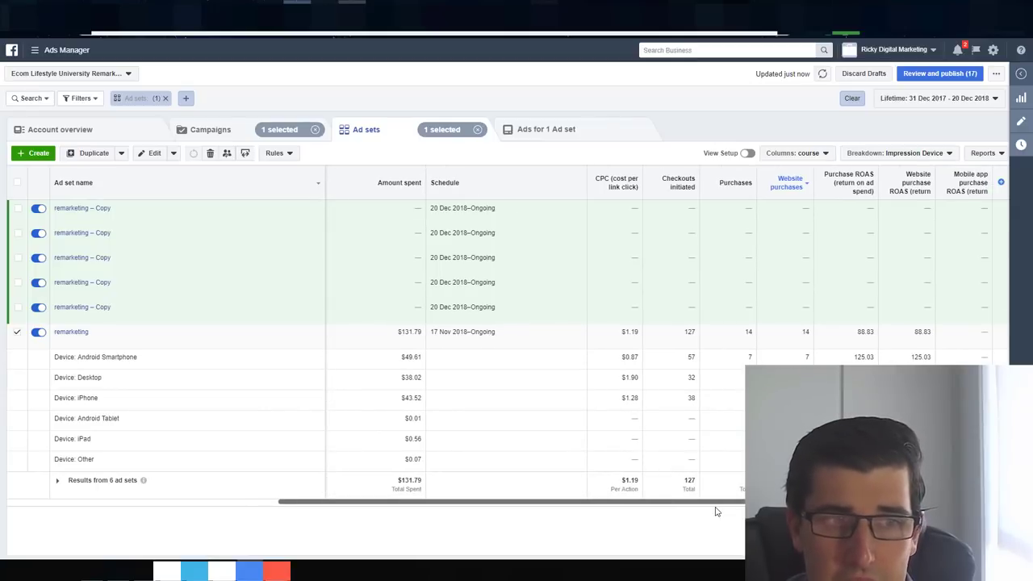
left_click_drag(715, 511, 735, 528)
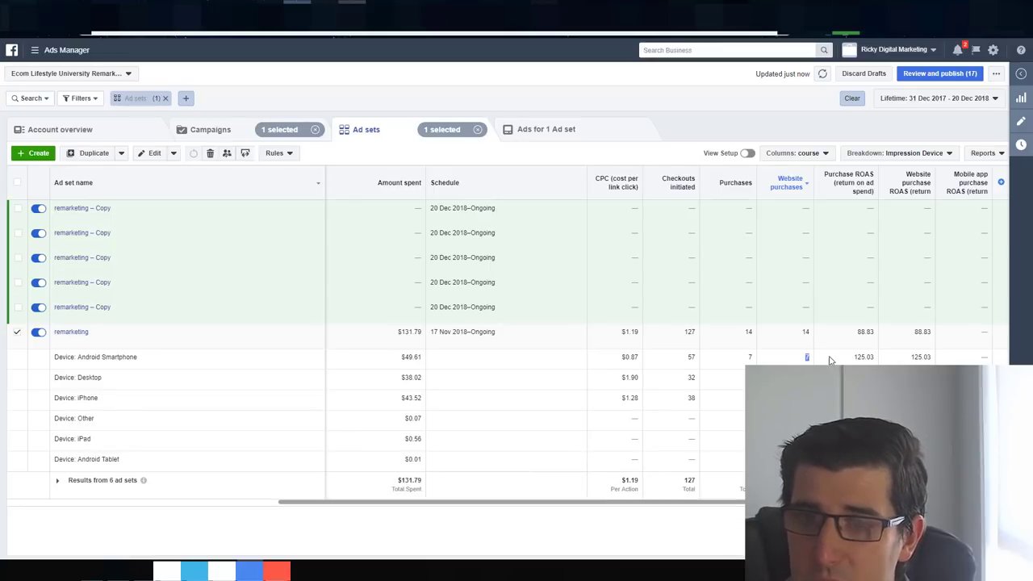
left_click_drag(803, 357, 931, 359)
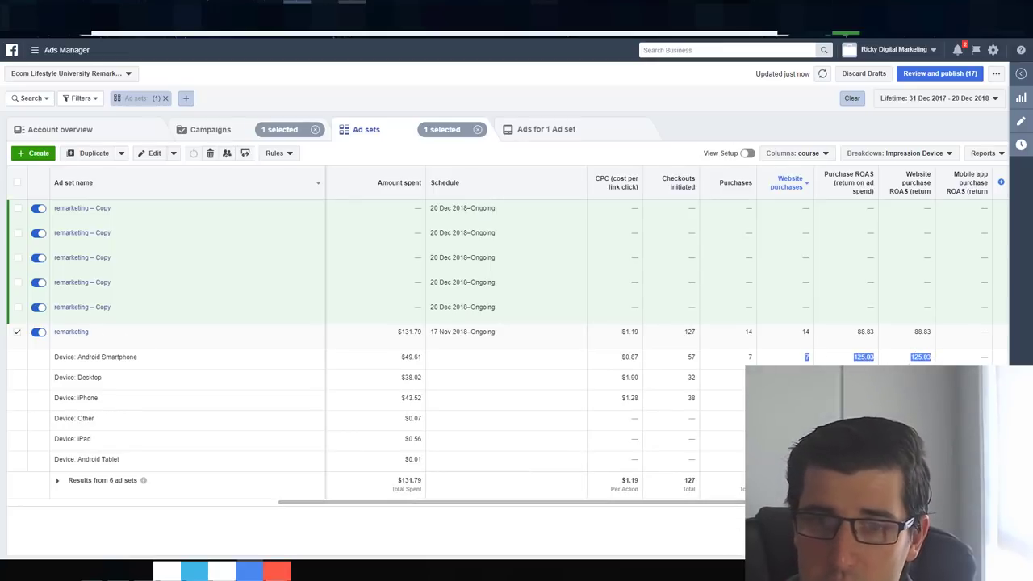
left_click_drag(614, 365, 669, 363)
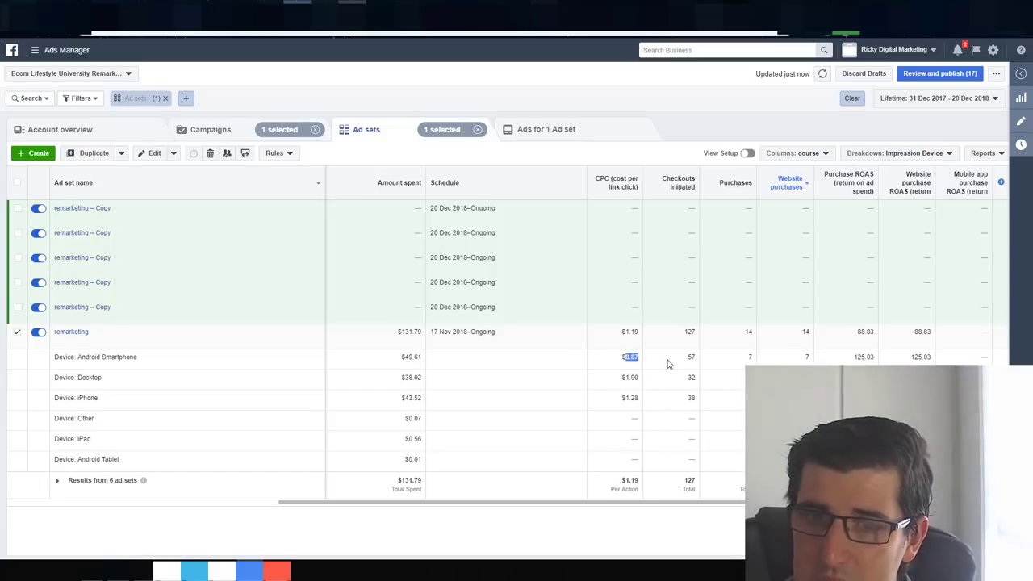
left_click(632, 366)
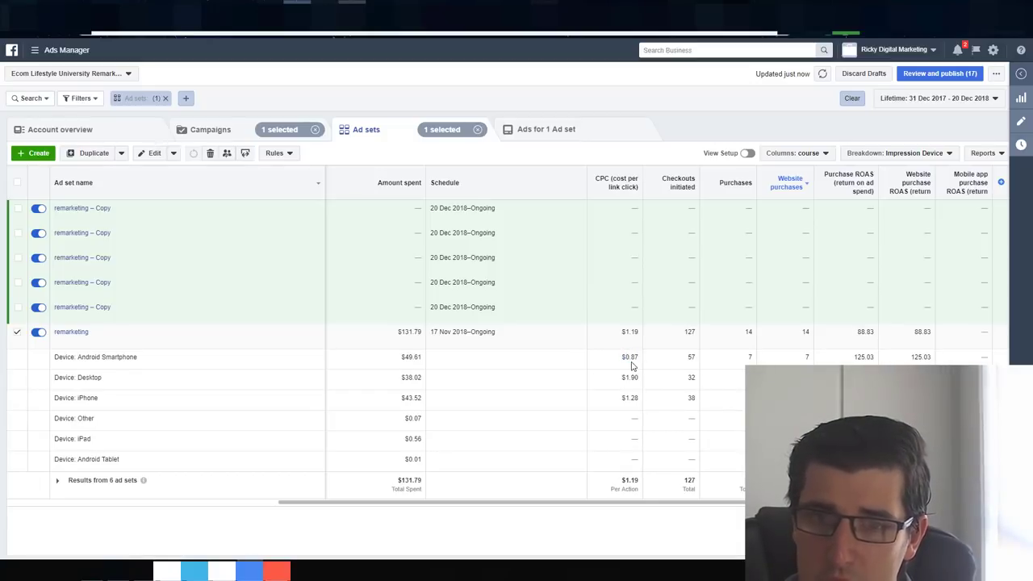
left_click_drag(631, 360, 650, 363)
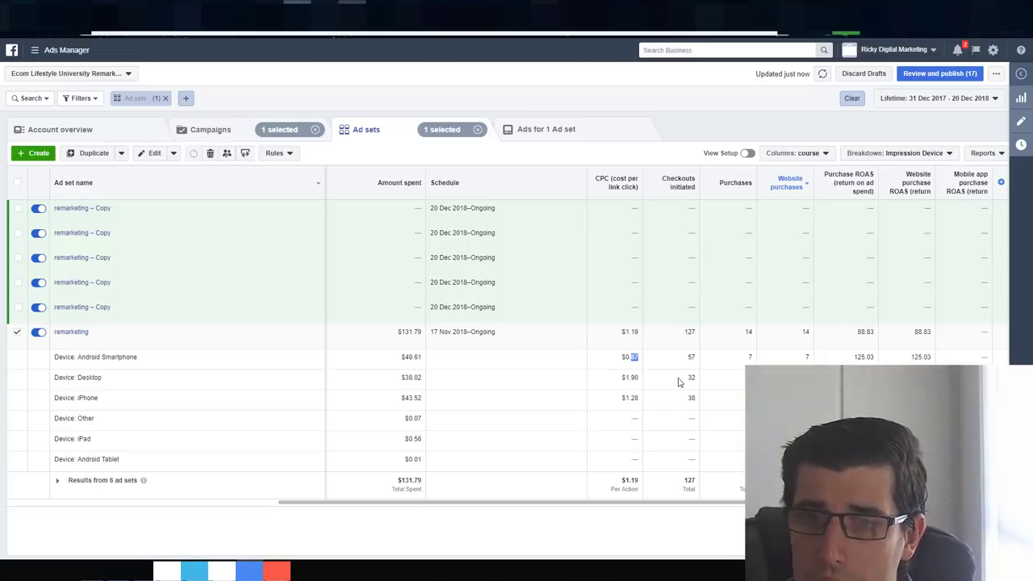
left_click_drag(721, 382, 688, 378)
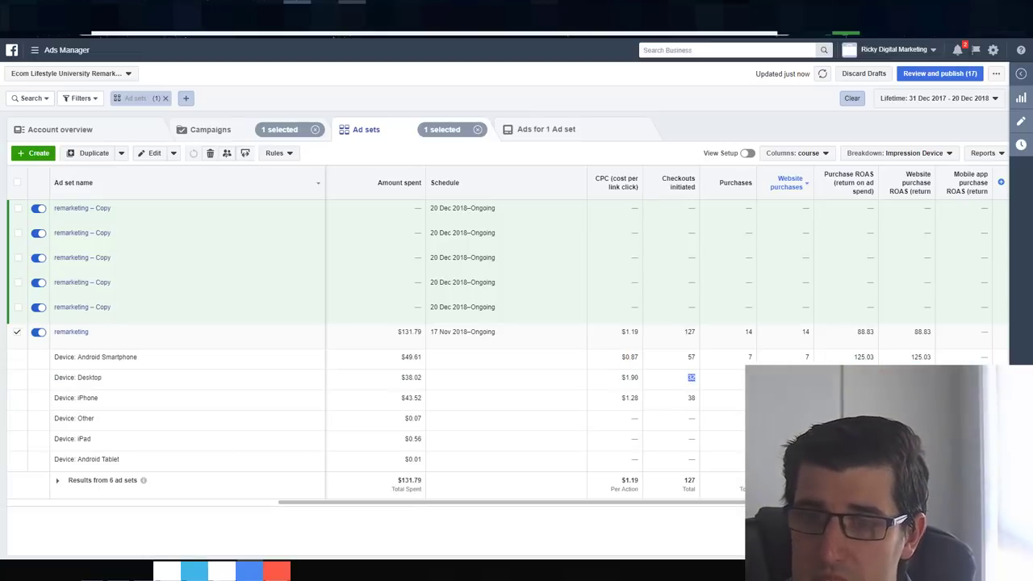
Step: Compare the Desktop row under a Placement breakdown, then return to Impression Device
left_click(889, 153)
left_click(873, 360)
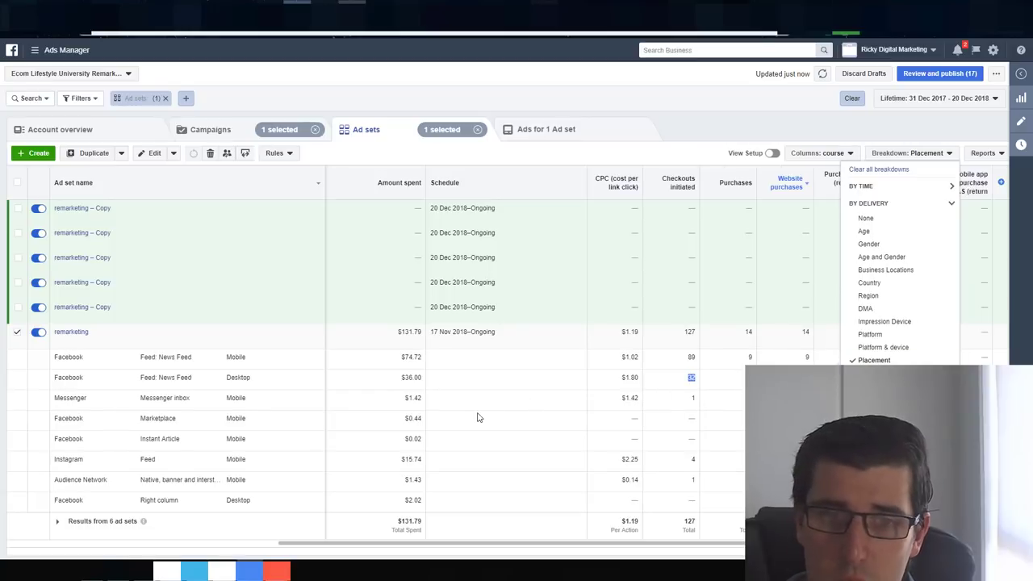
left_click_drag(227, 378, 253, 392)
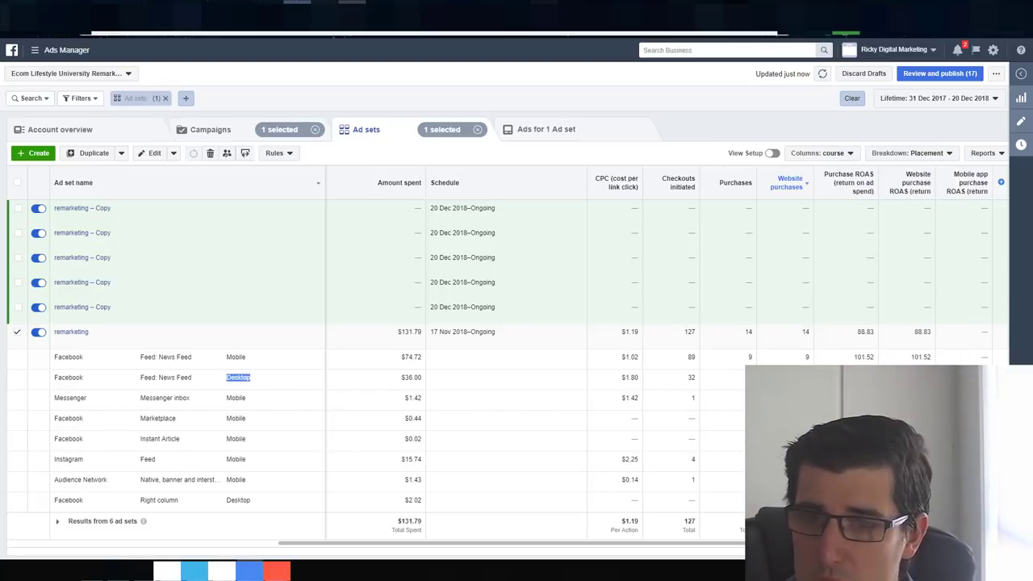
left_click(910, 153)
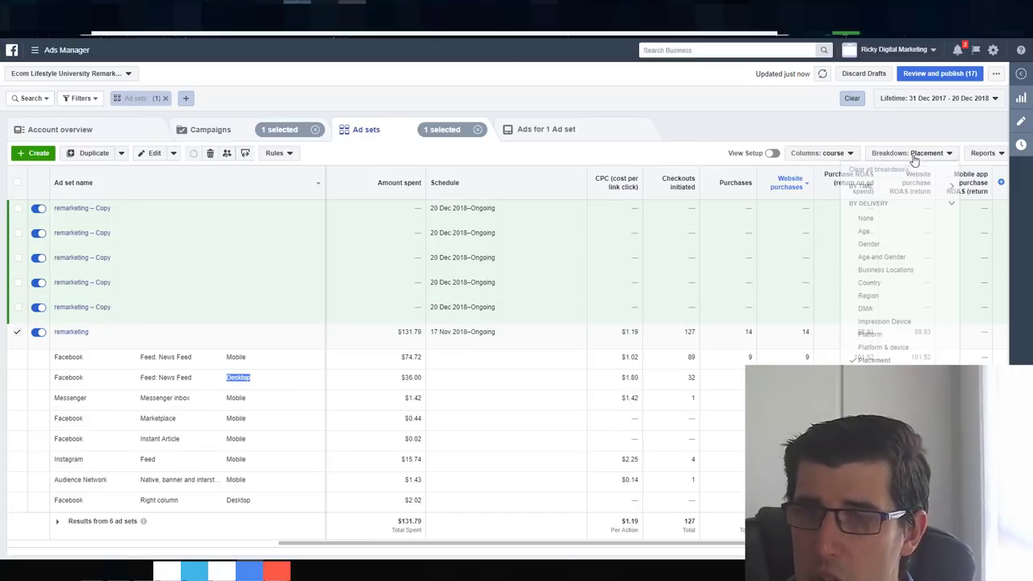
left_click(885, 322)
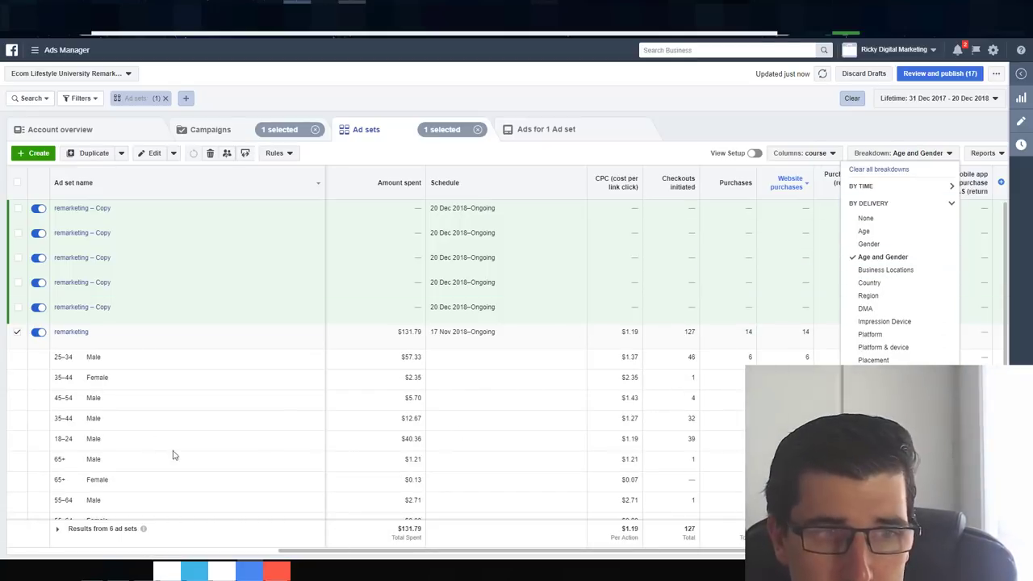
Step: Cycle the breakdown through Impression Device and Age and Gender, ending on Placement
left_click(880, 322)
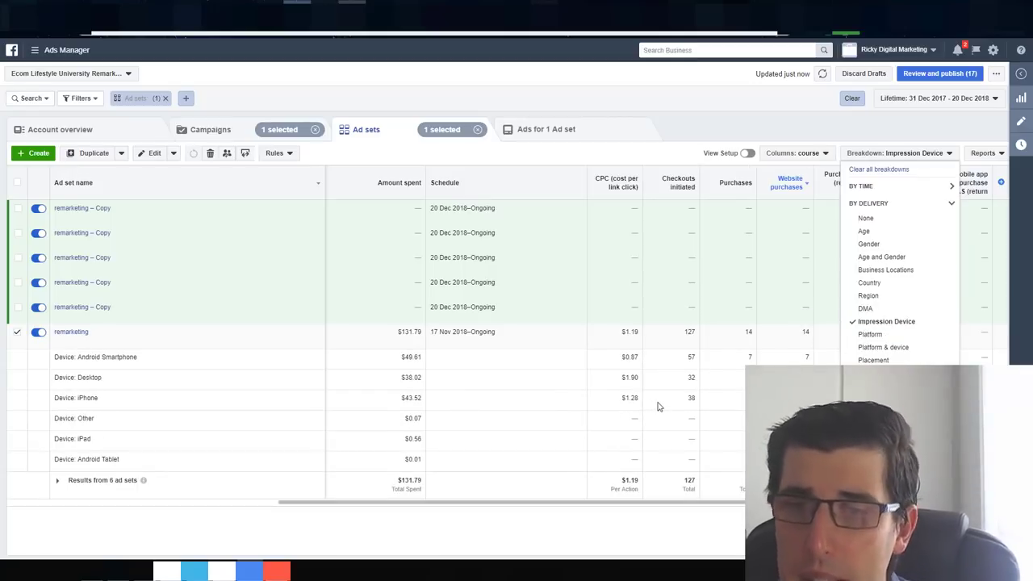
left_click(707, 400)
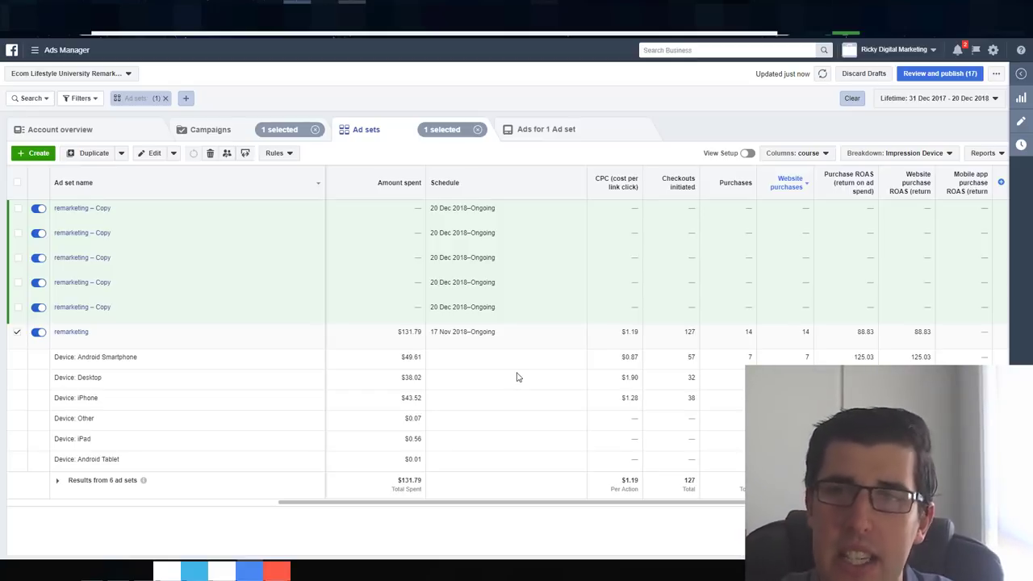
left_click(935, 155)
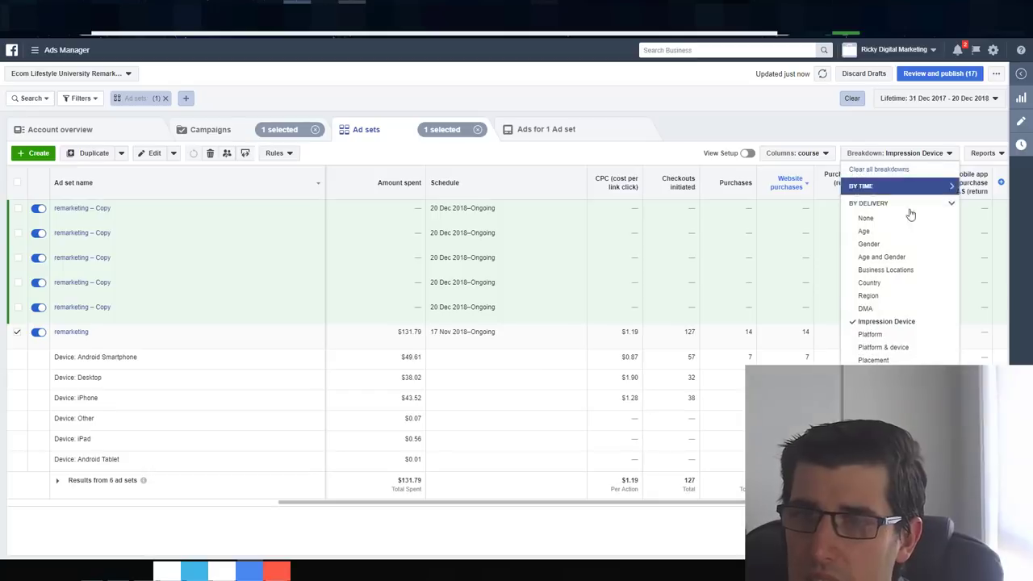
left_click(889, 257)
left_click(929, 141)
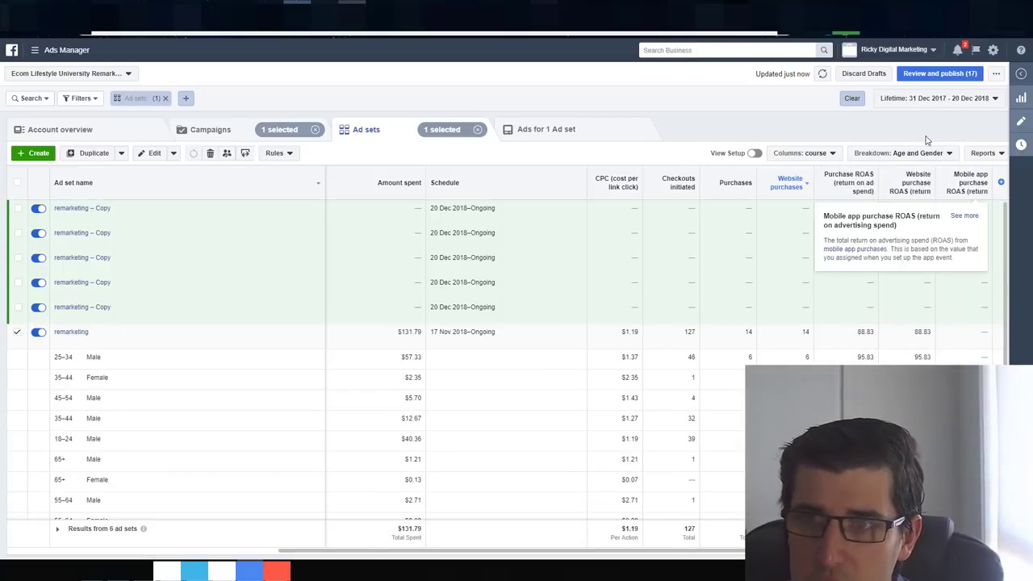
left_click(915, 155)
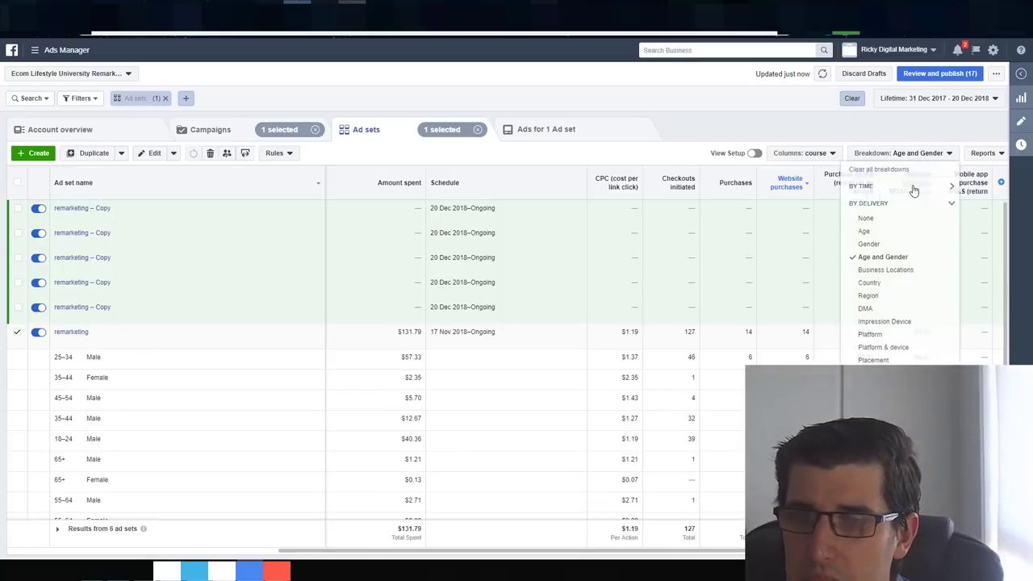
left_click(893, 361)
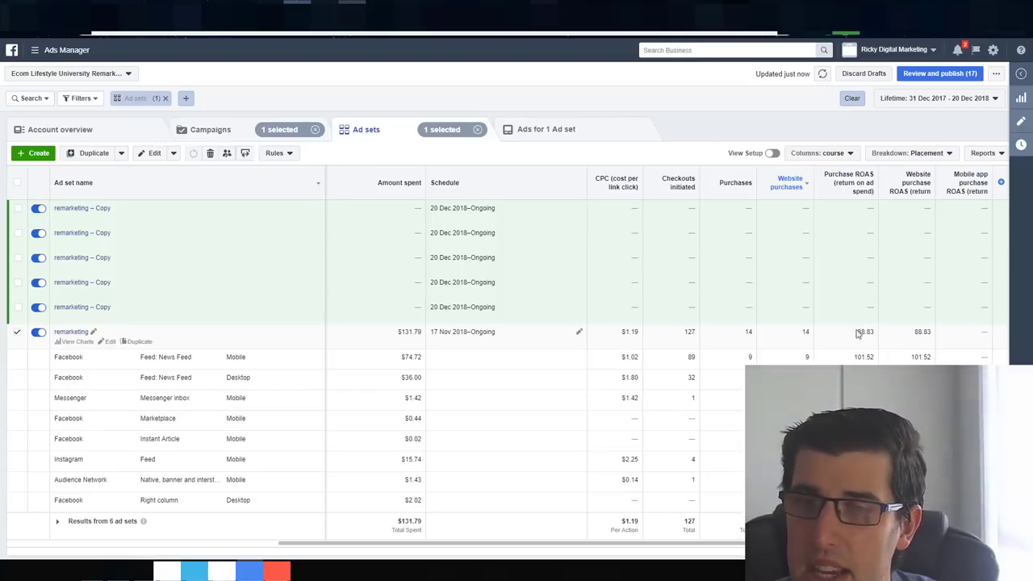
Step: Highlight the remarketing Purchase ROAS of 88.83 and bring up the breakdown options
left_click_drag(858, 332, 888, 331)
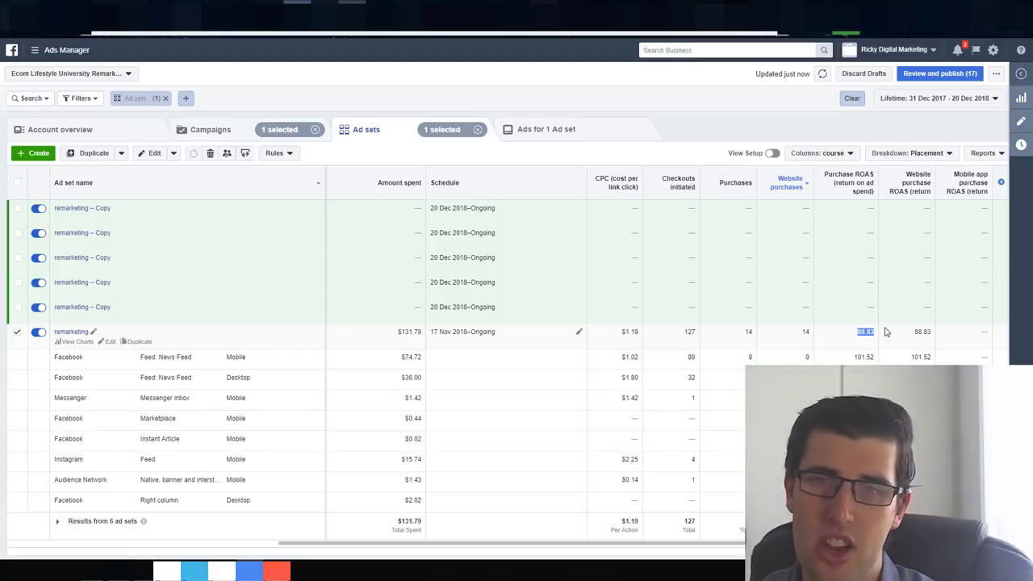
left_click(908, 155)
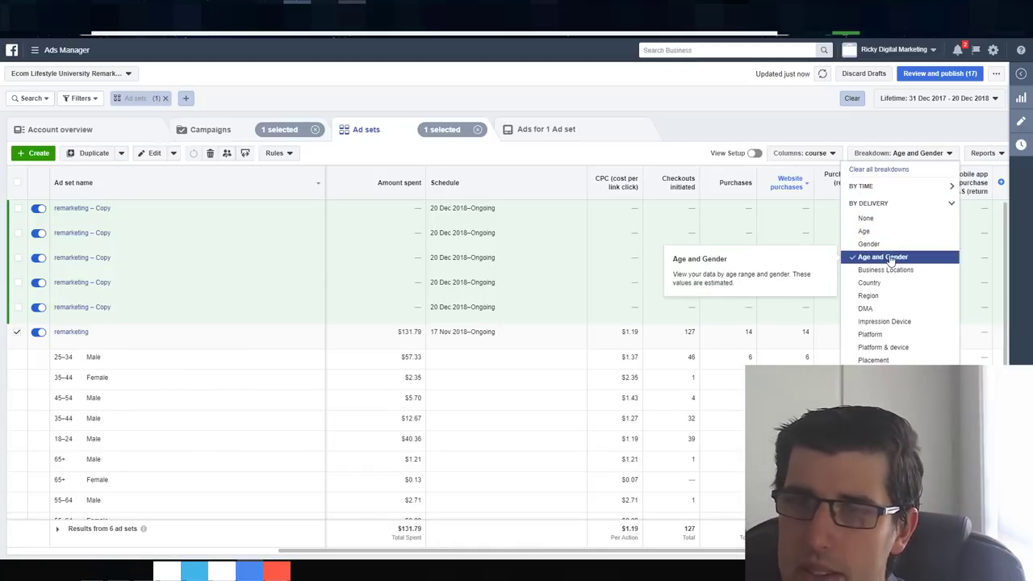
left_click(871, 283)
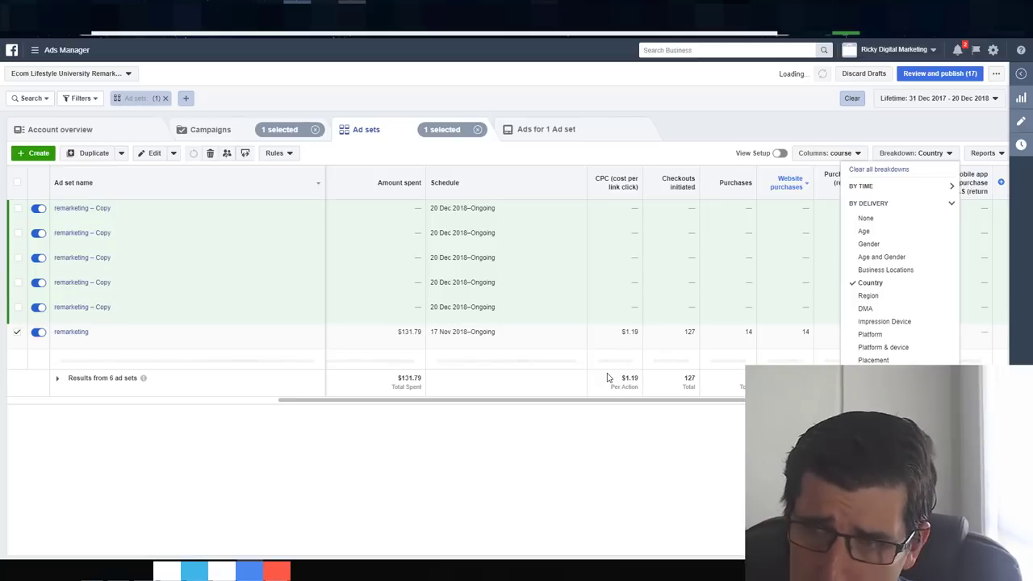
key("Escape")
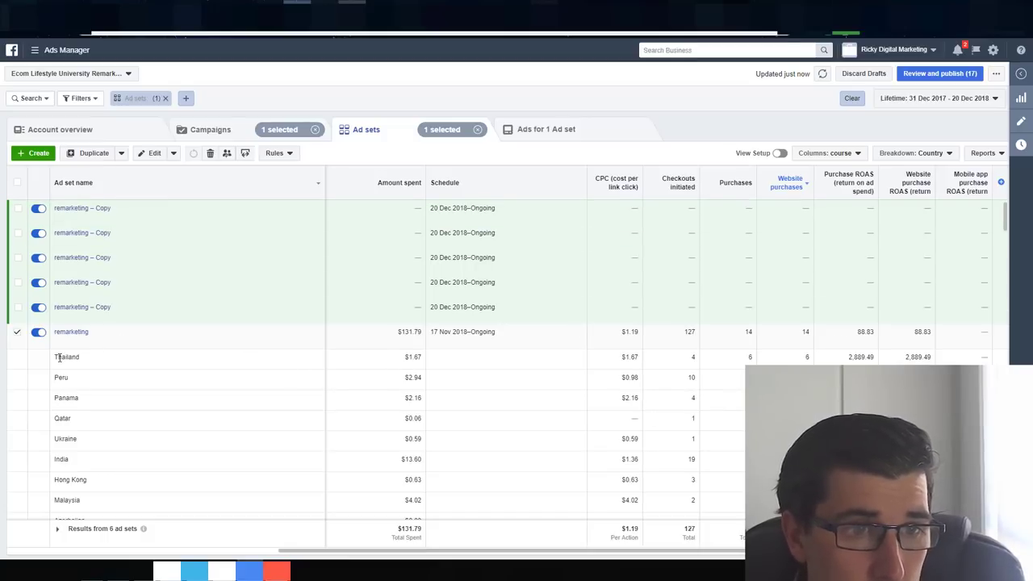
left_click_drag(58, 356, 937, 363)
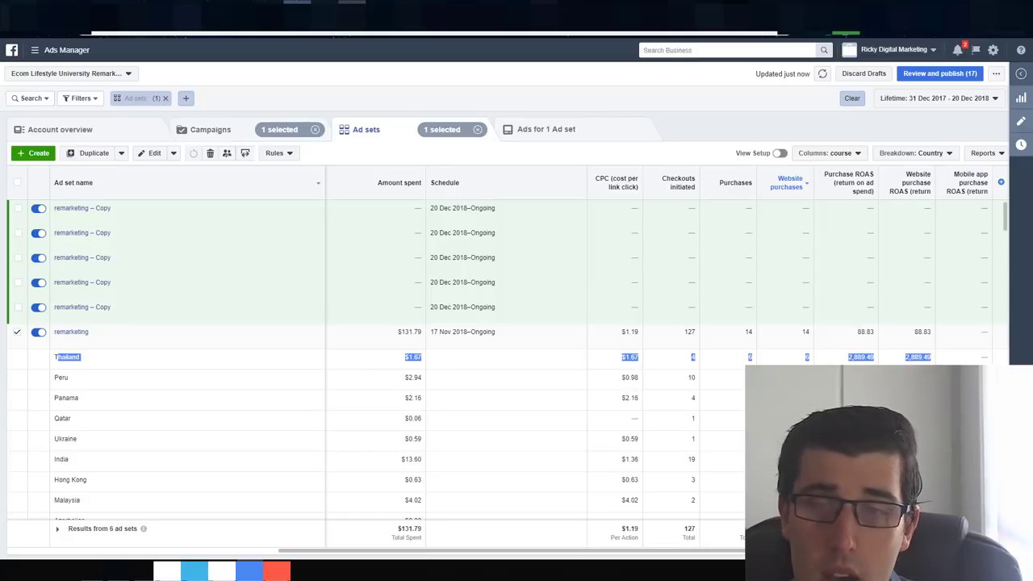
left_click(938, 363)
scroll(937, 362, "down", 3)
scroll(507, 360, "down", 2)
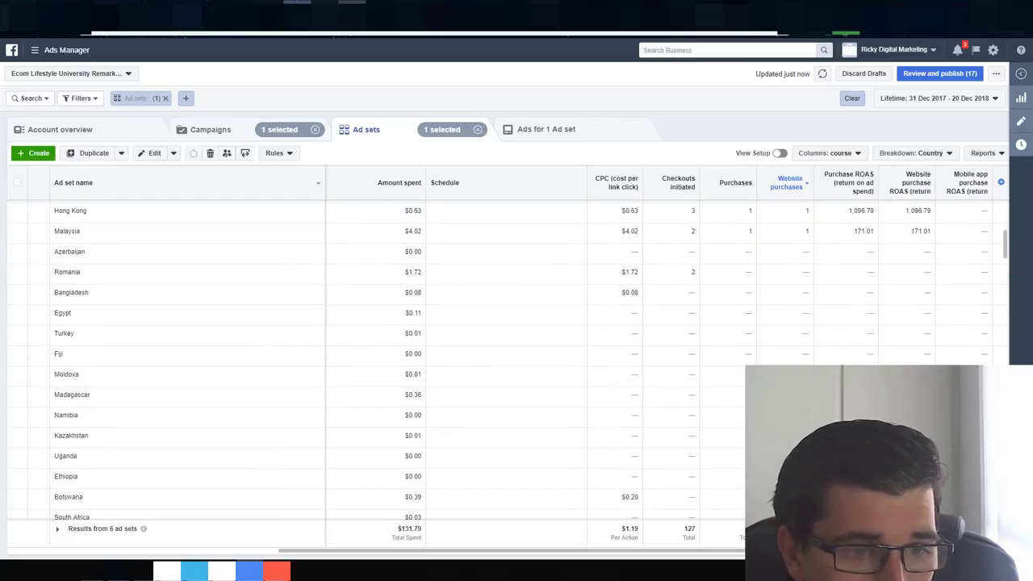
scroll(507, 360, "up", 5)
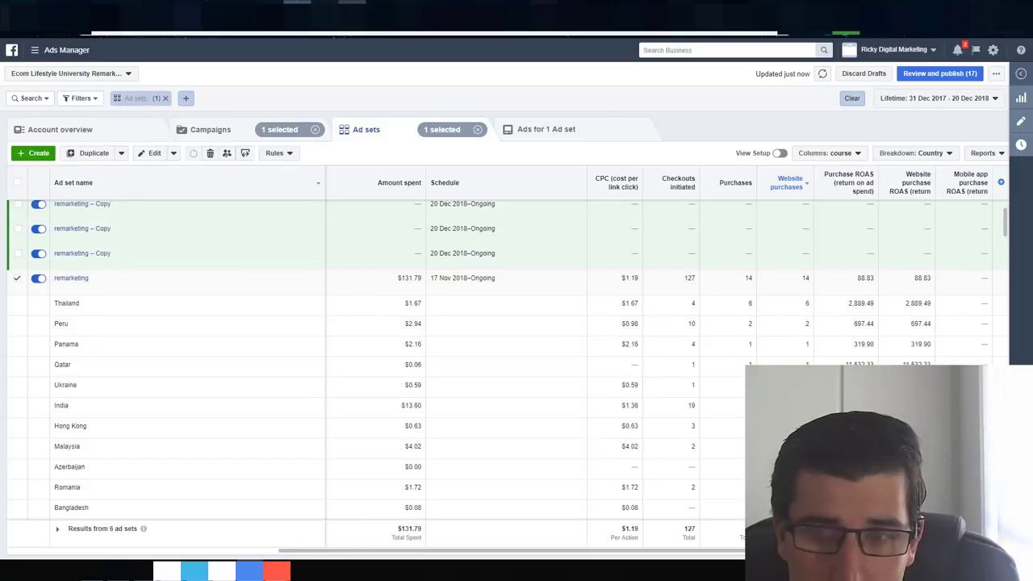
scroll(507, 360, "down", 2)
scroll(507, 360, "down", 15)
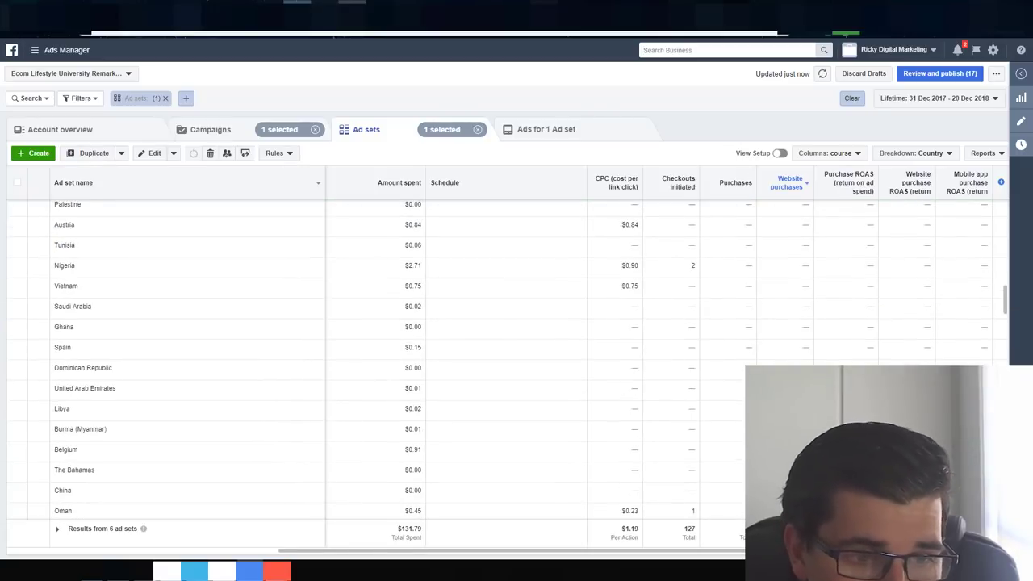
scroll(517, 361, "up", 15)
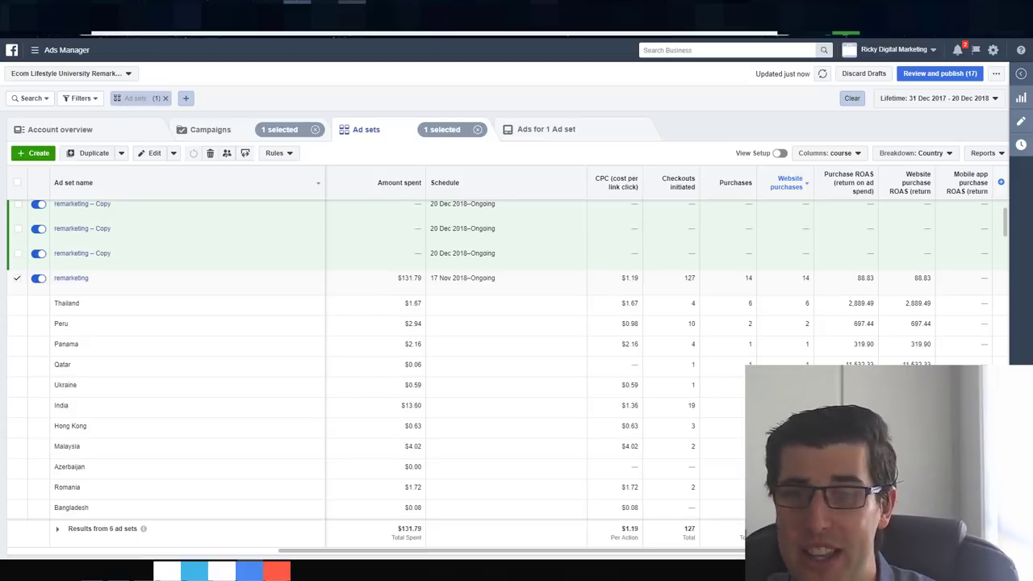
scroll(105, 434, "up", 1)
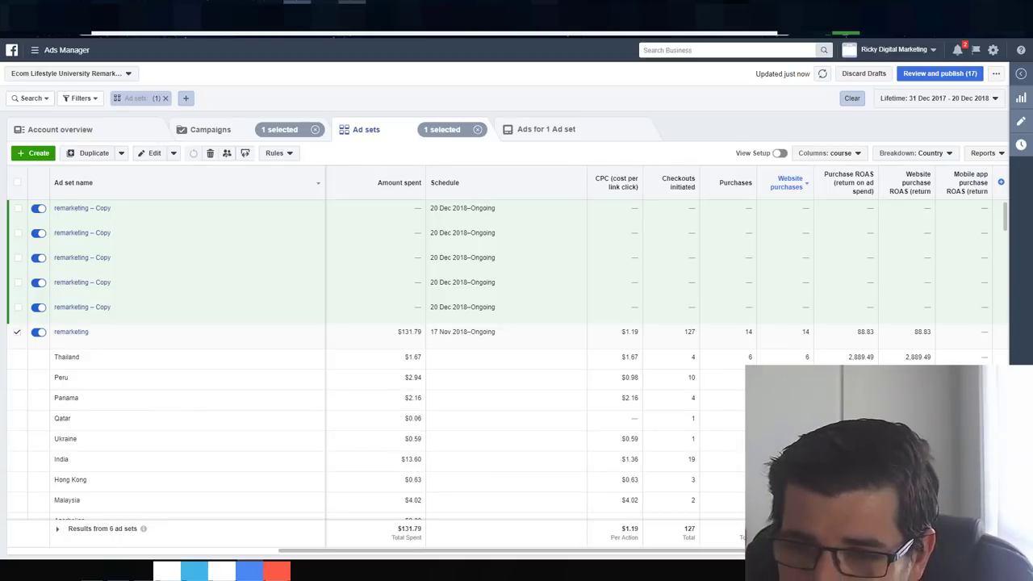
left_click_drag(683, 466, 700, 466)
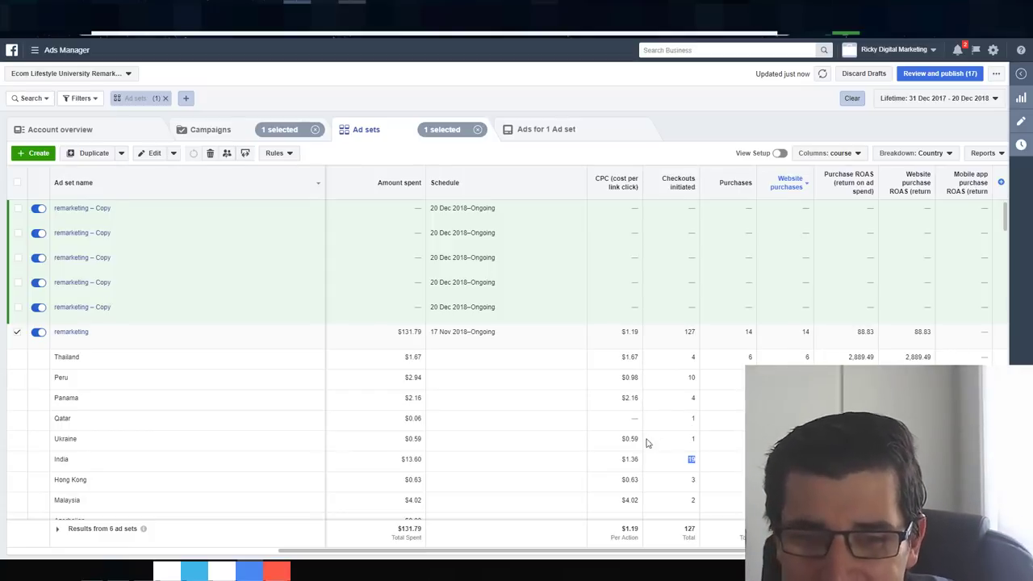
left_click_drag(623, 438, 734, 445)
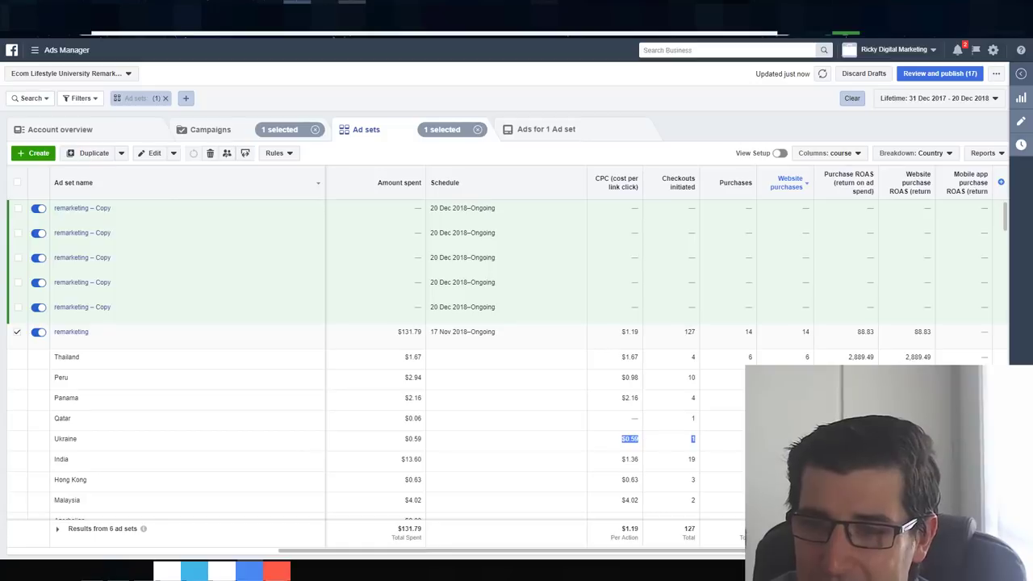
left_click(611, 422)
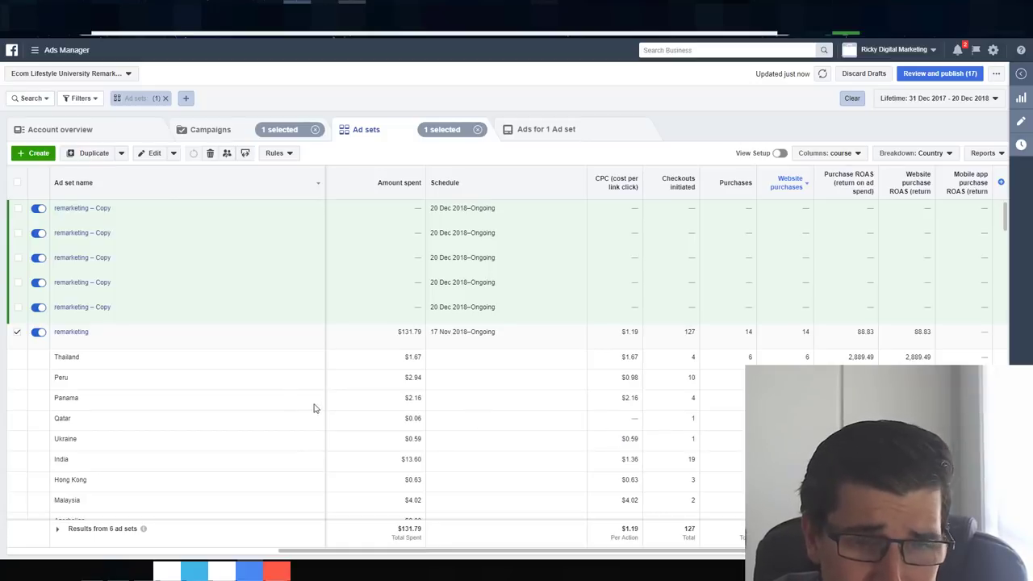
left_click_drag(420, 417, 696, 419)
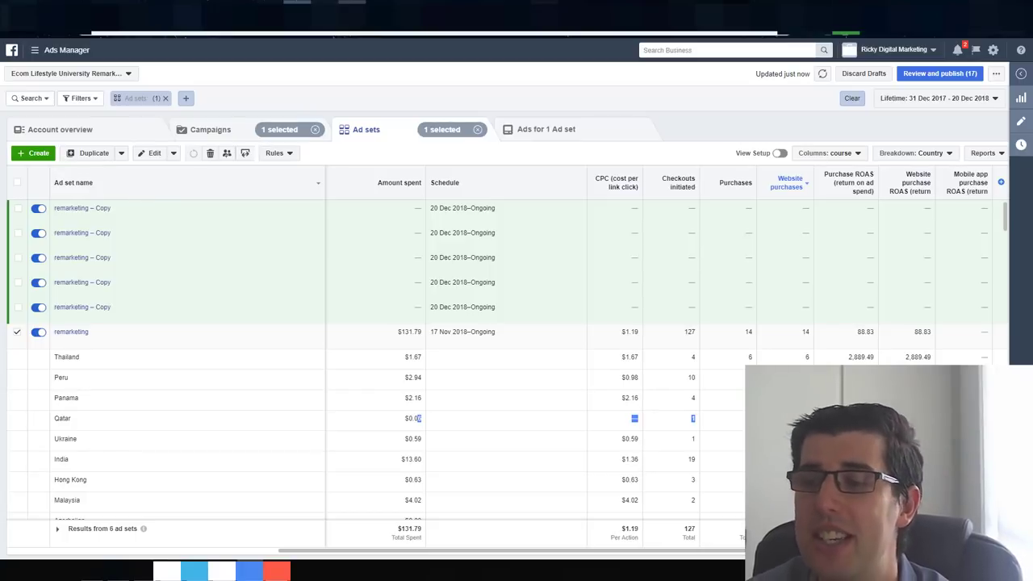
left_click(690, 428)
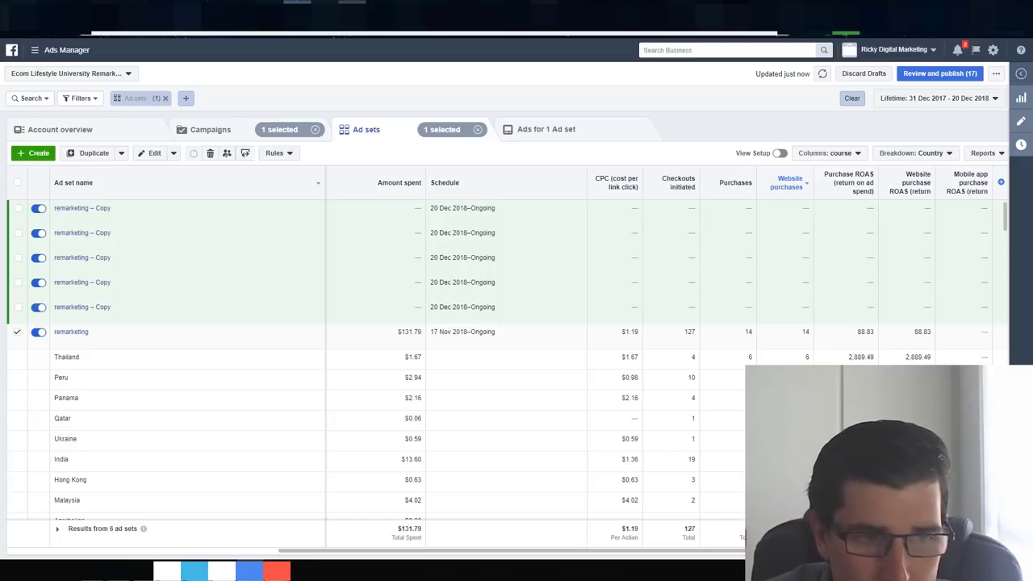
scroll(509, 356, "down", 3)
scroll(509, 355, "down", 15)
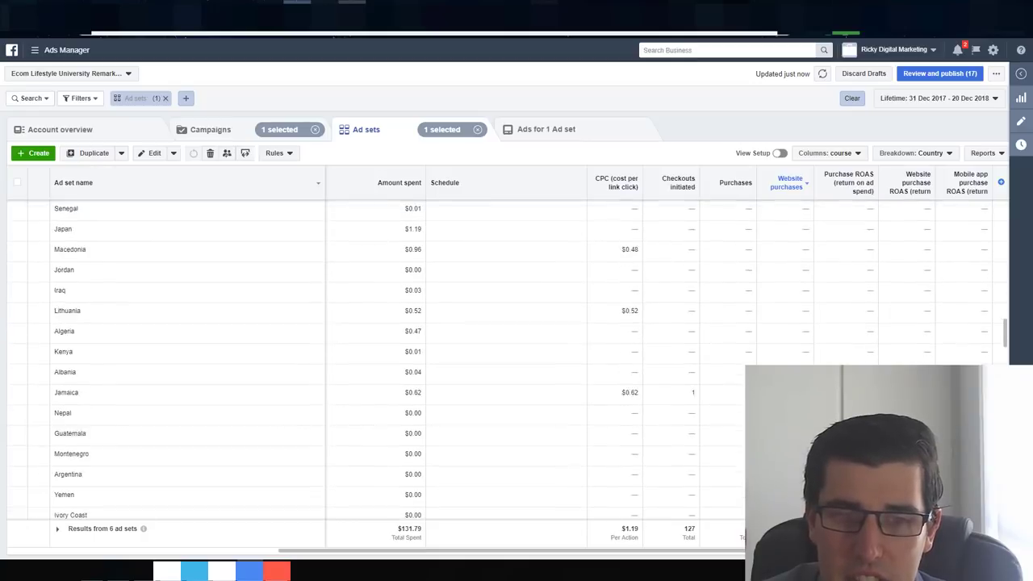
scroll(376, 376, "down", 2)
scroll(377, 376, "up", 3)
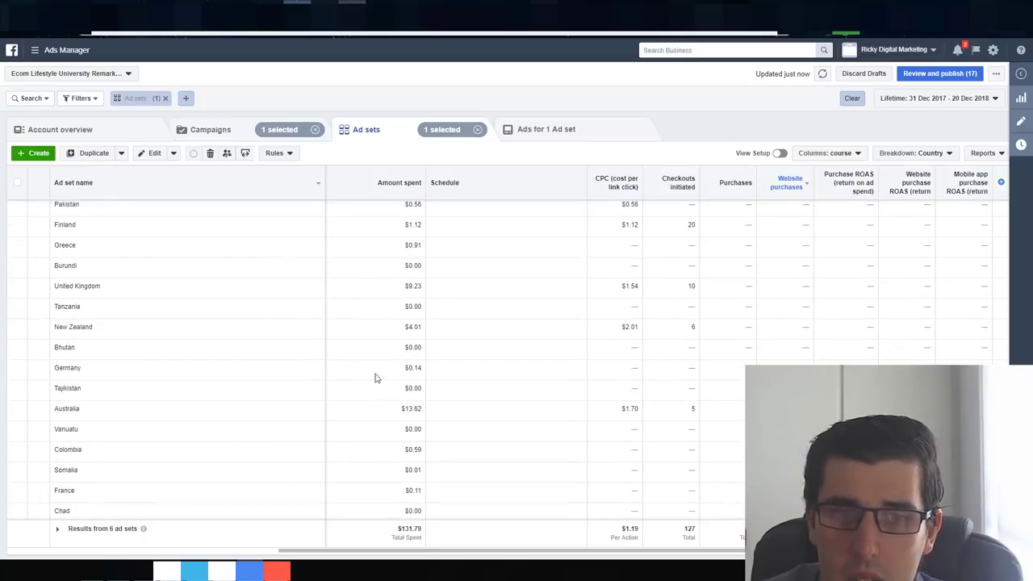
left_click_drag(397, 413, 702, 412)
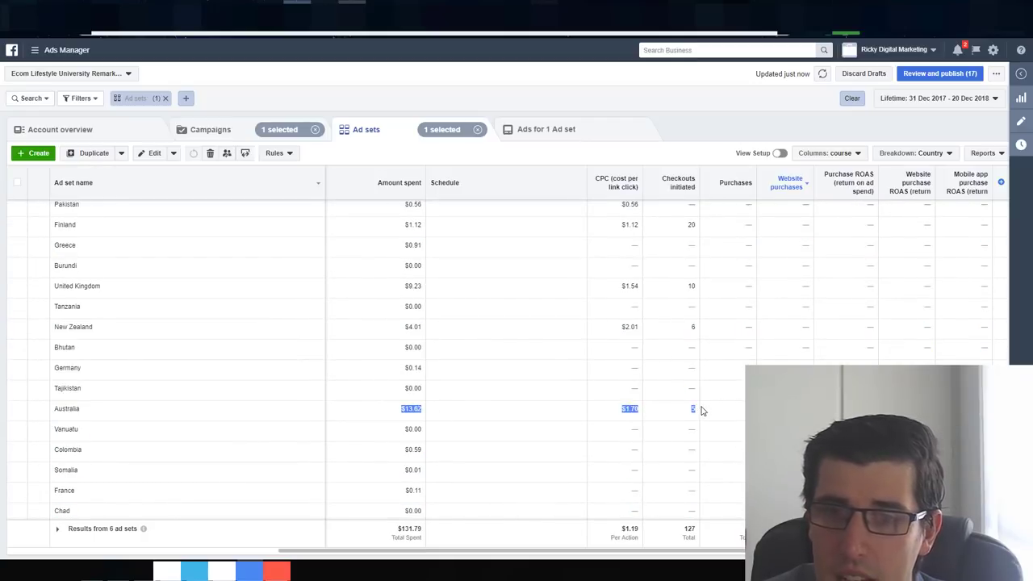
scroll(646, 301, "up", 1)
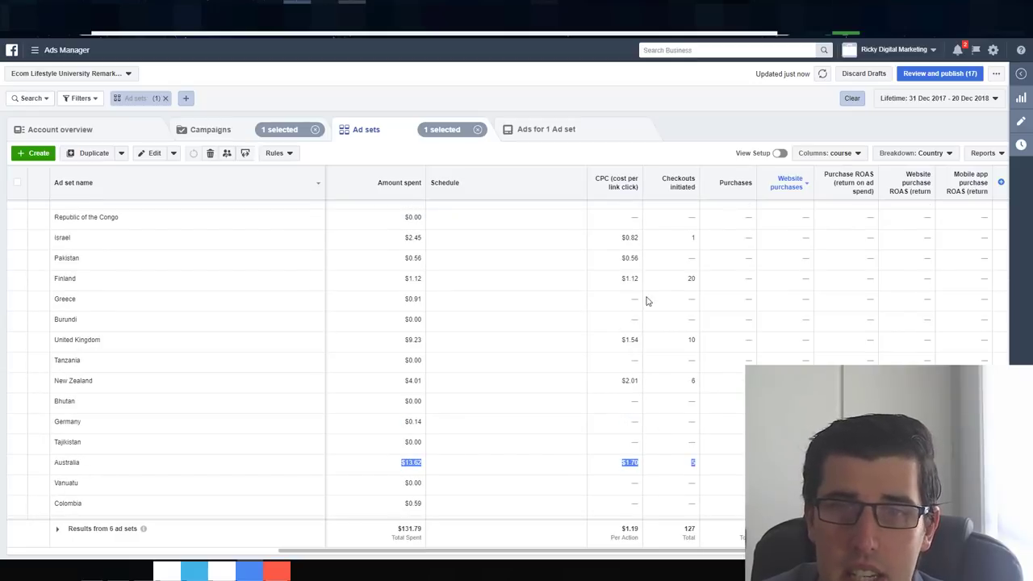
left_click_drag(670, 284, 72, 276)
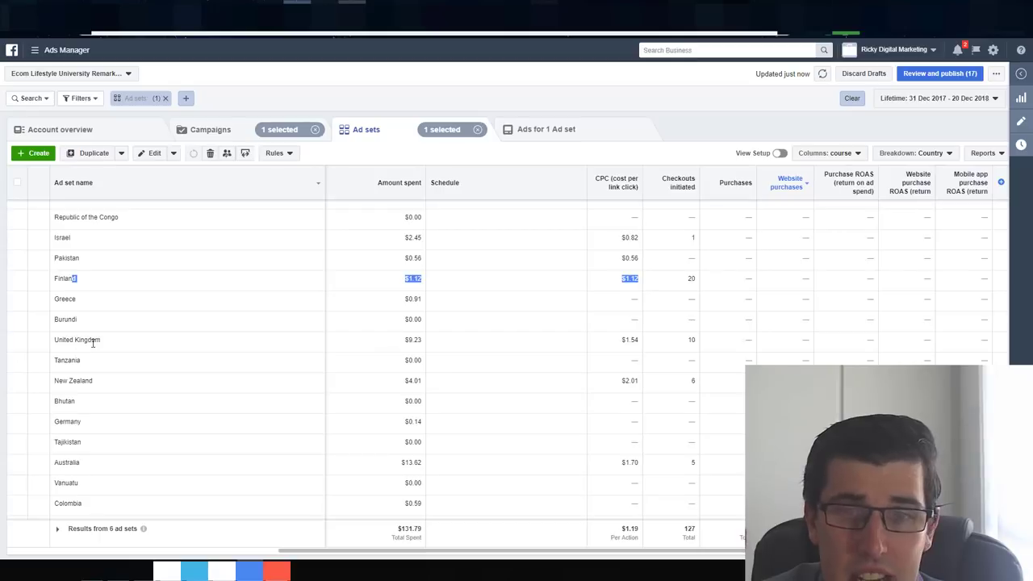
left_click_drag(93, 344, 702, 349)
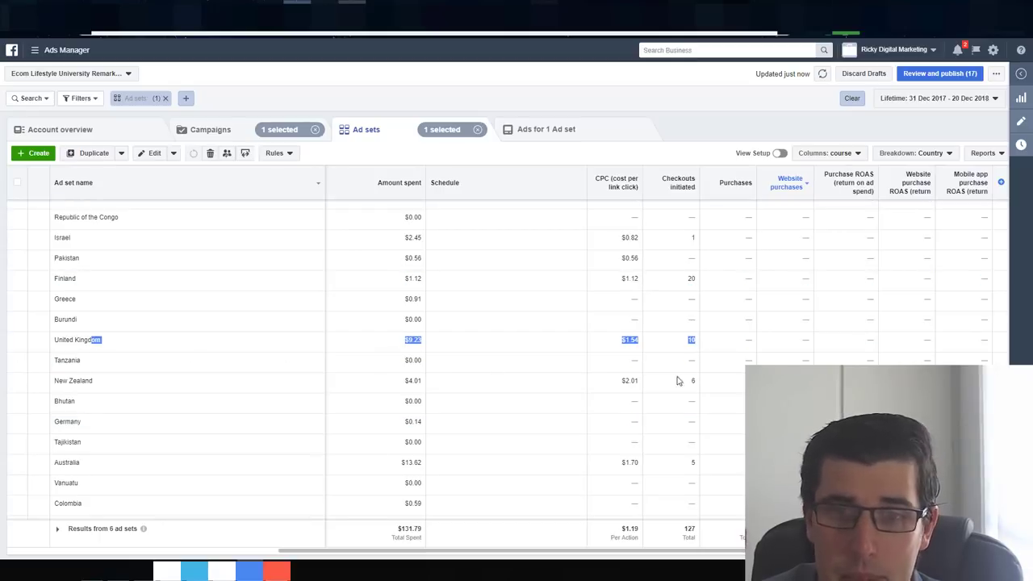
left_click_drag(421, 340, 406, 340)
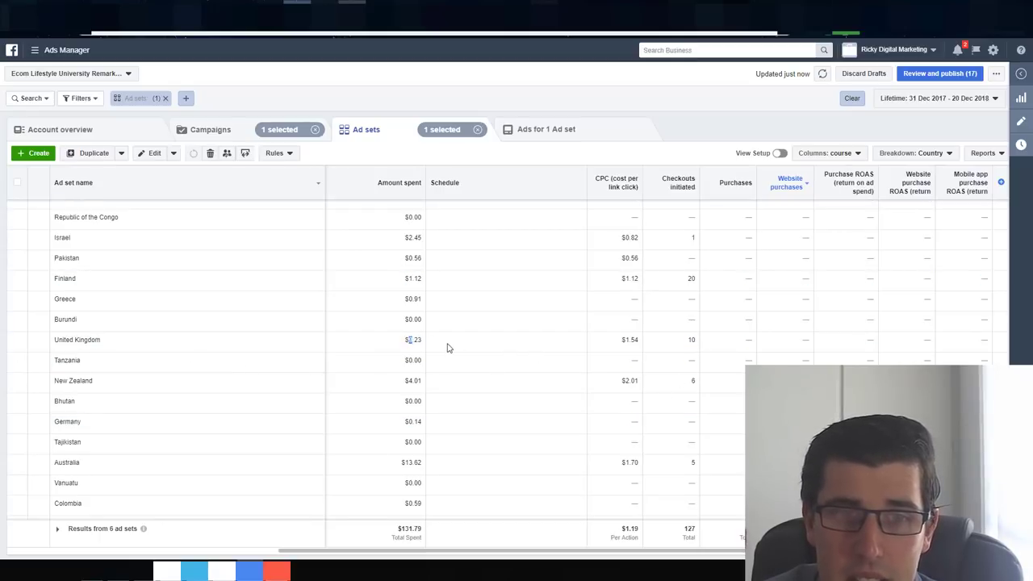
left_click_drag(389, 463, 433, 468)
scroll(436, 370, "down", 10)
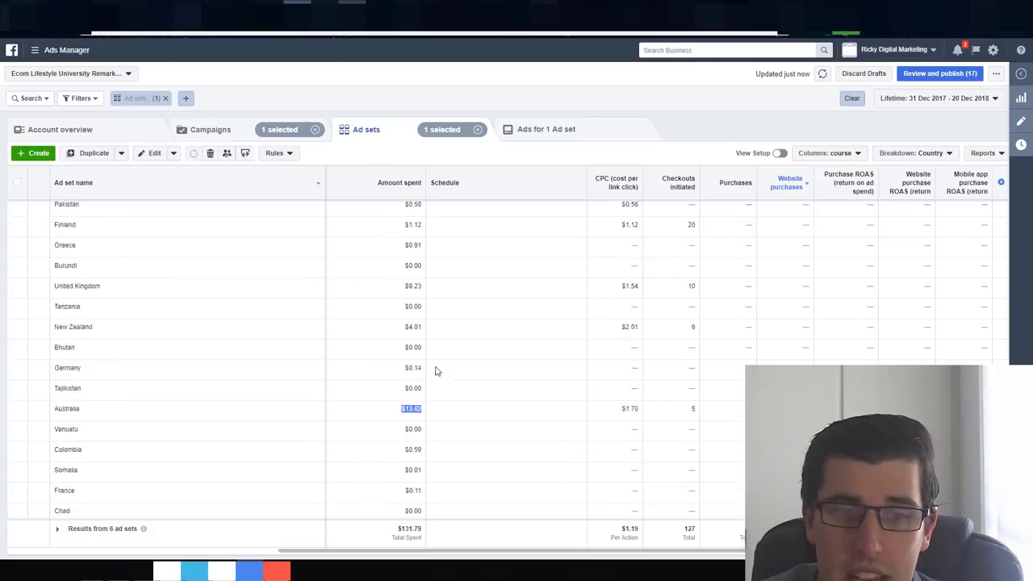
scroll(436, 370, "down", 4)
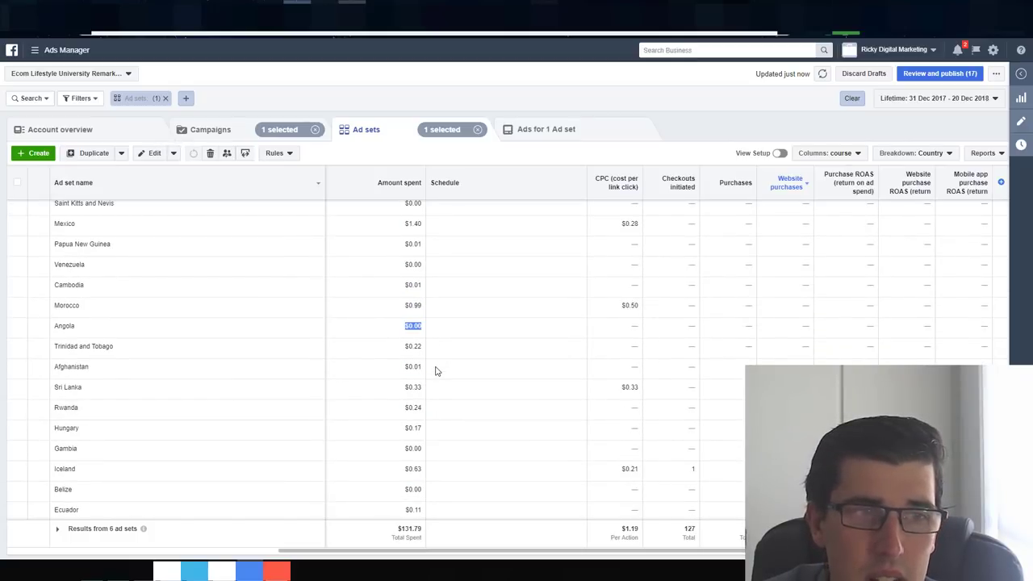
scroll(436, 371, "down", 15)
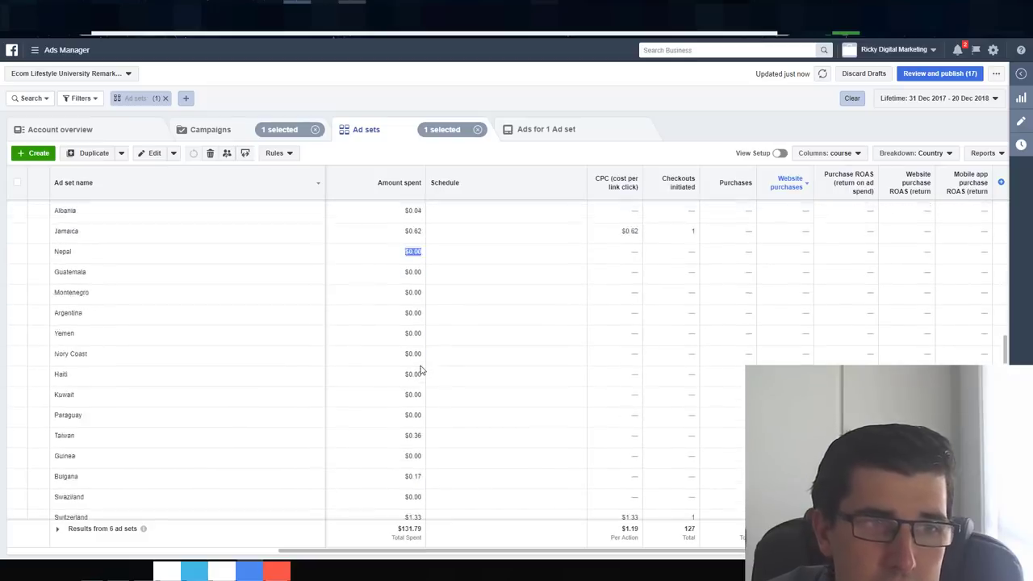
scroll(419, 369, "up", 10)
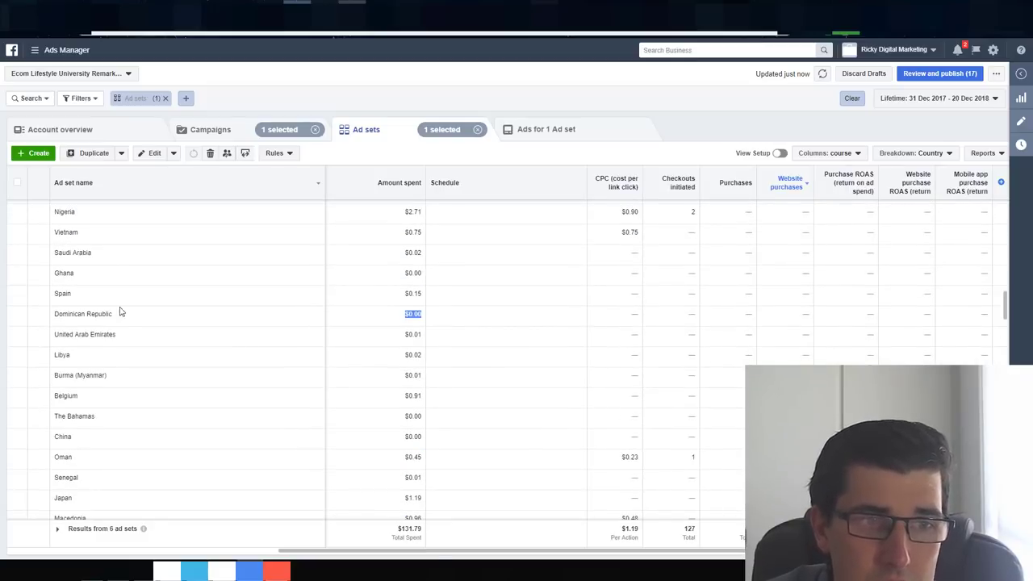
scroll(121, 319, "up", 10)
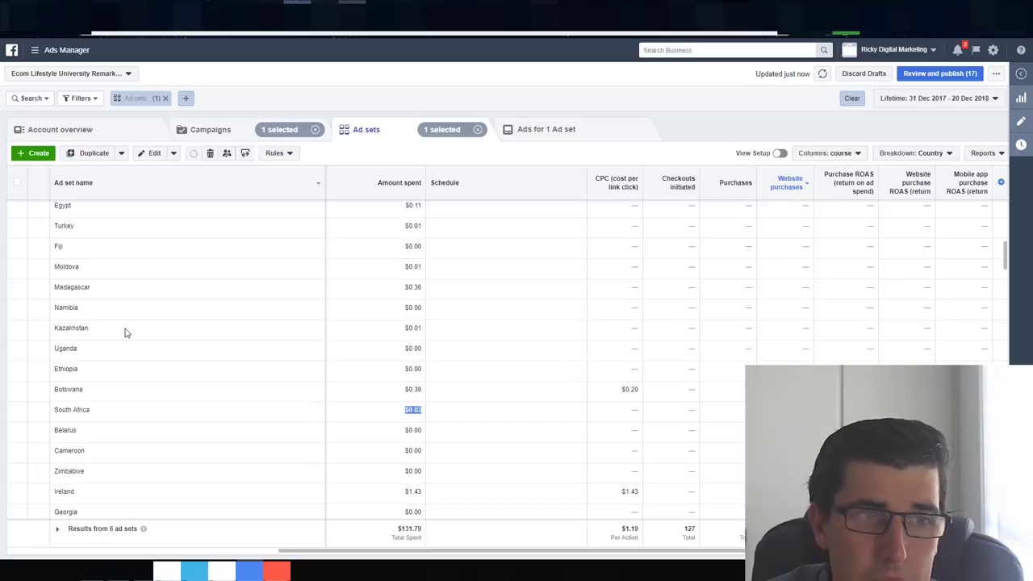
scroll(127, 332, "up", 4)
scroll(353, 396, "down", 1)
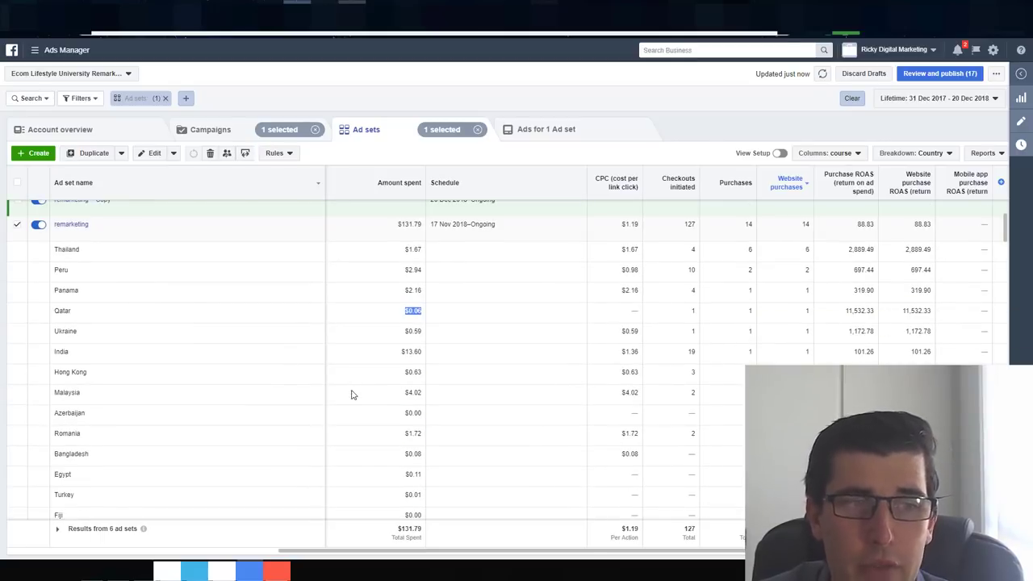
scroll(661, 386, "up", 1)
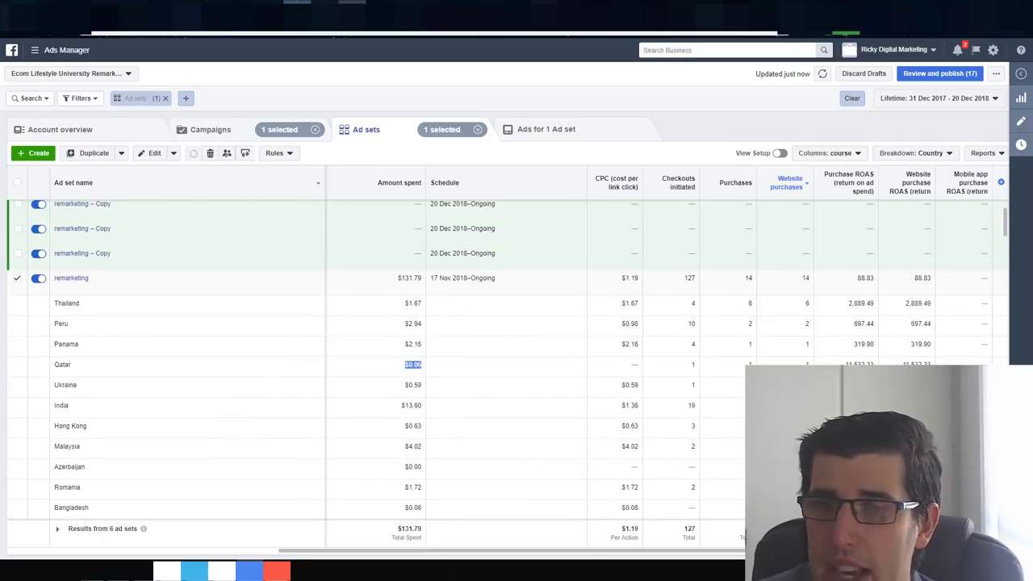
Step: Highlight Thailand's 6 purchases and 2,889.49 ROAS, then bring up the breakdown options
left_click_drag(803, 304, 876, 311)
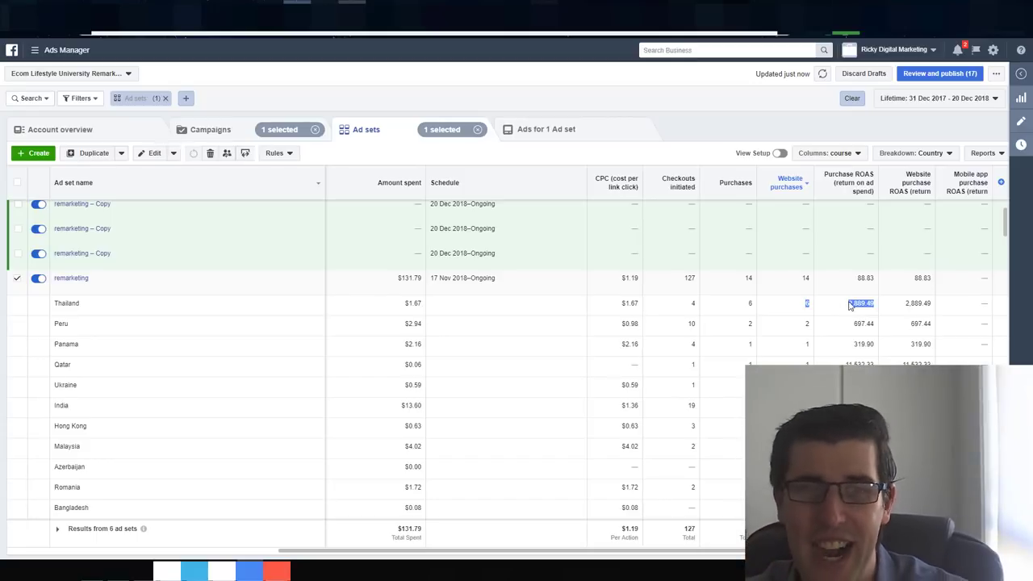
left_click(798, 321)
left_click_drag(803, 306, 870, 312)
left_click(900, 155)
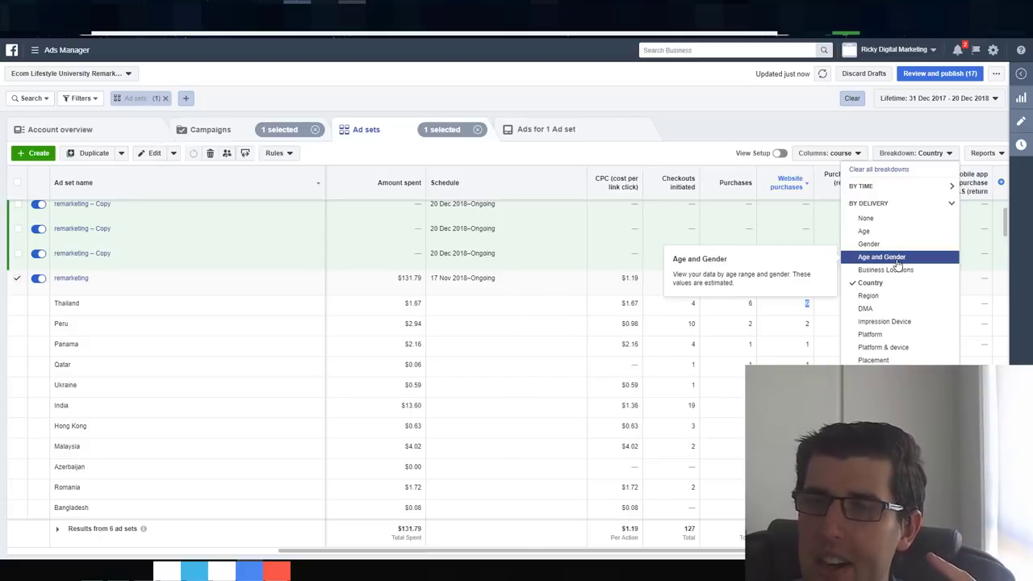
Step: Close the Breakdown menu, keeping the ad set results broken down by Country
left_click(727, 365)
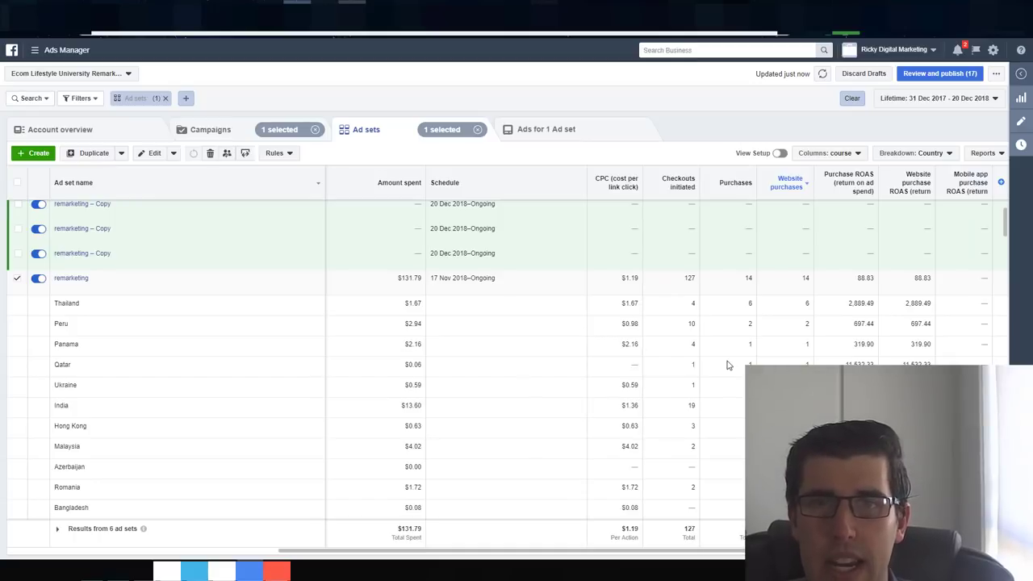